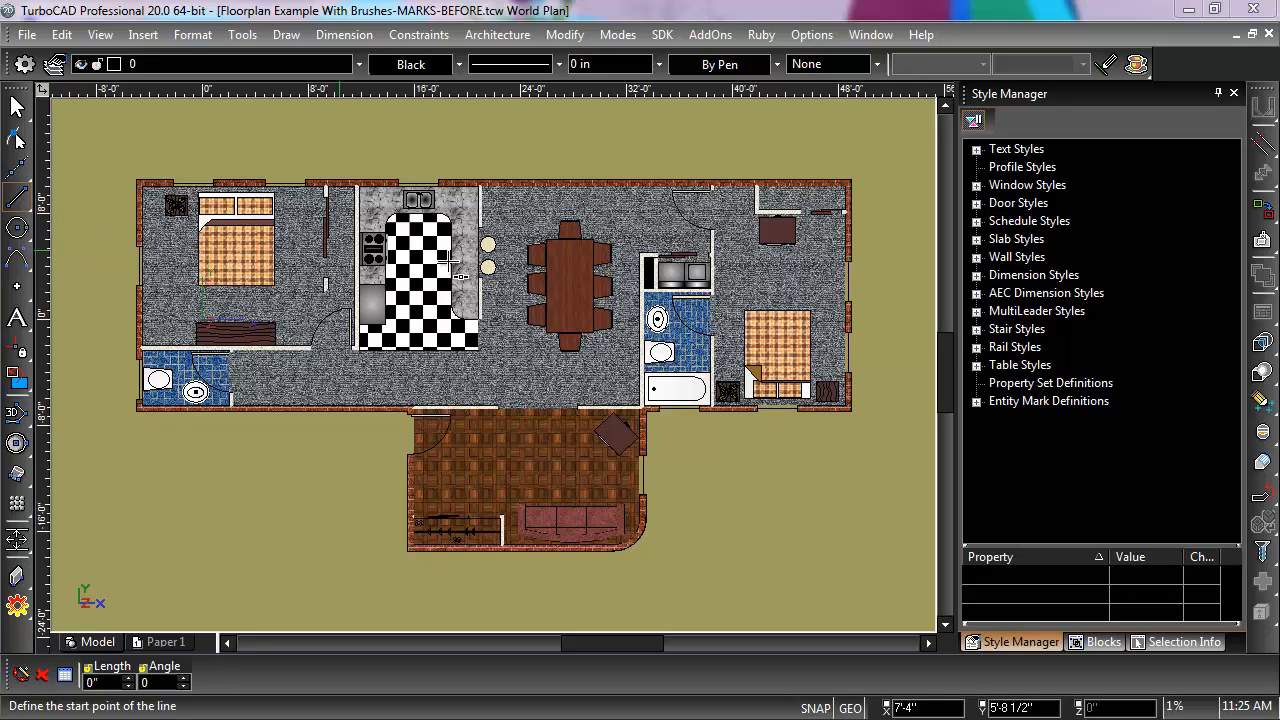
Step: Create a new property set definition named Floor
click(1028, 385)
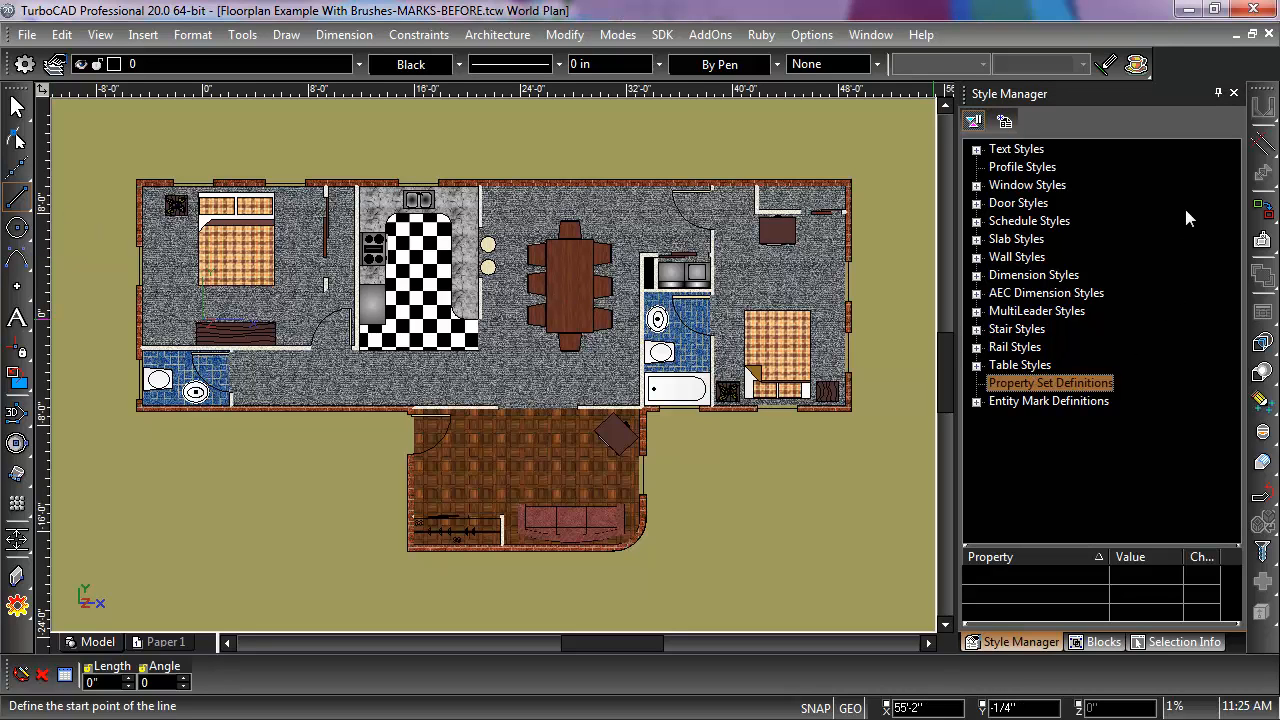
click(1004, 121)
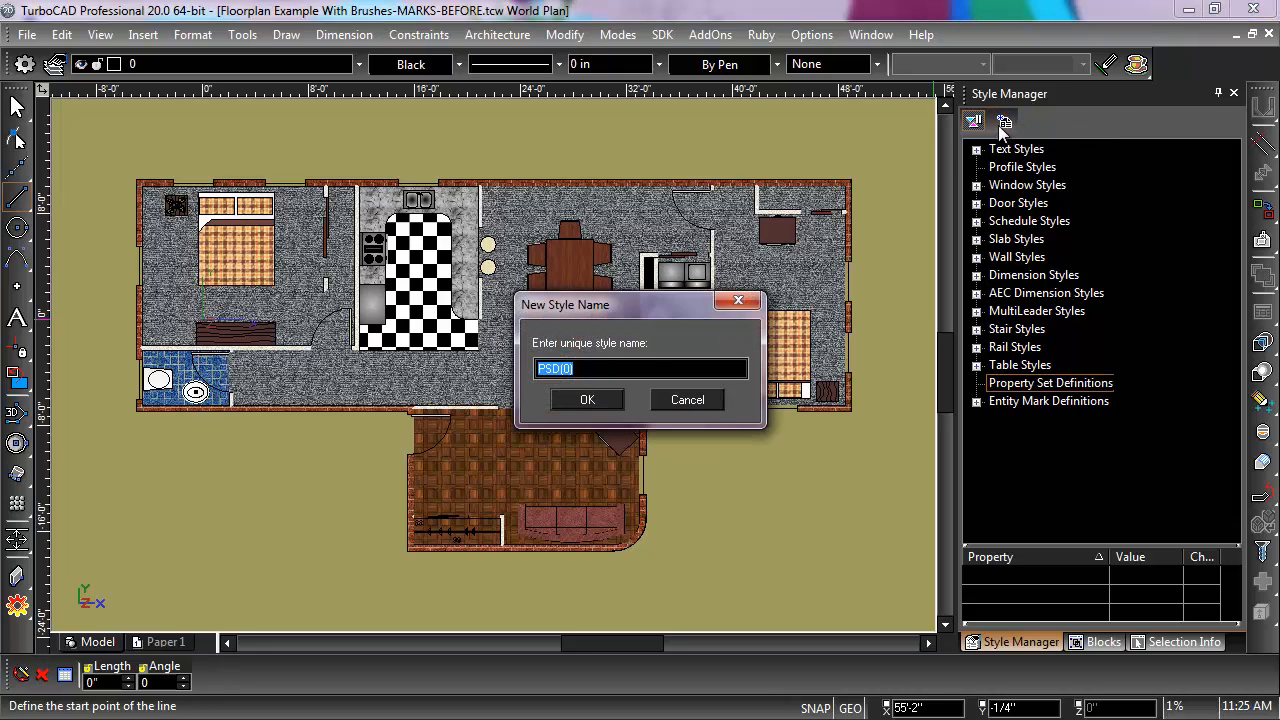
drag(642, 305, 801, 243)
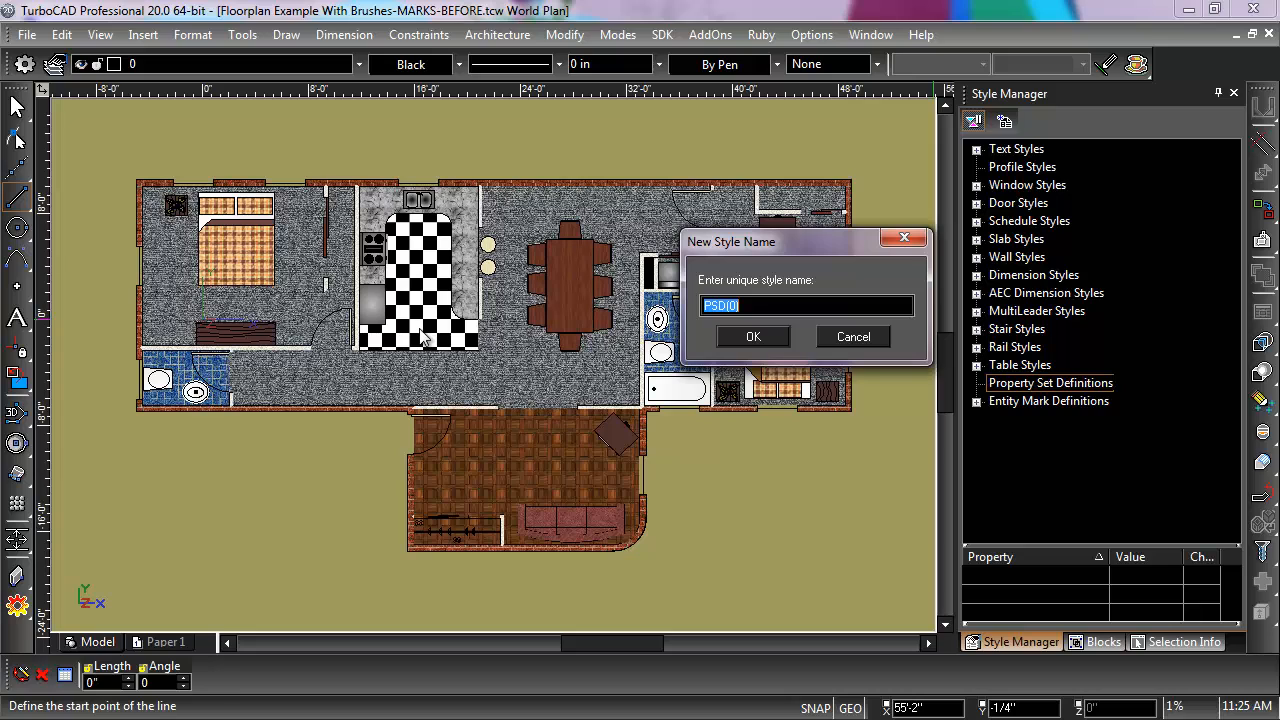
text(Floor)
click(770, 338)
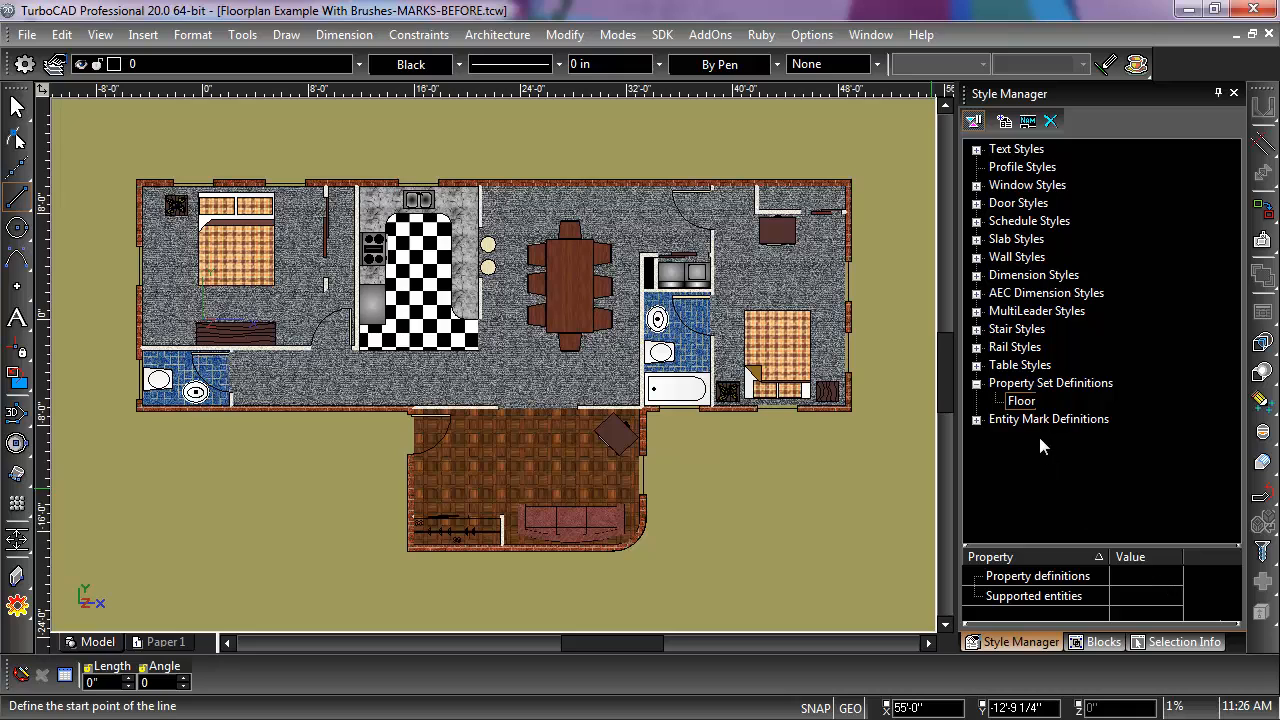
Step: Open the Floor set's property definitions for editing and make the set apply only to Polyline entities
drag(1043, 548, 1043, 460)
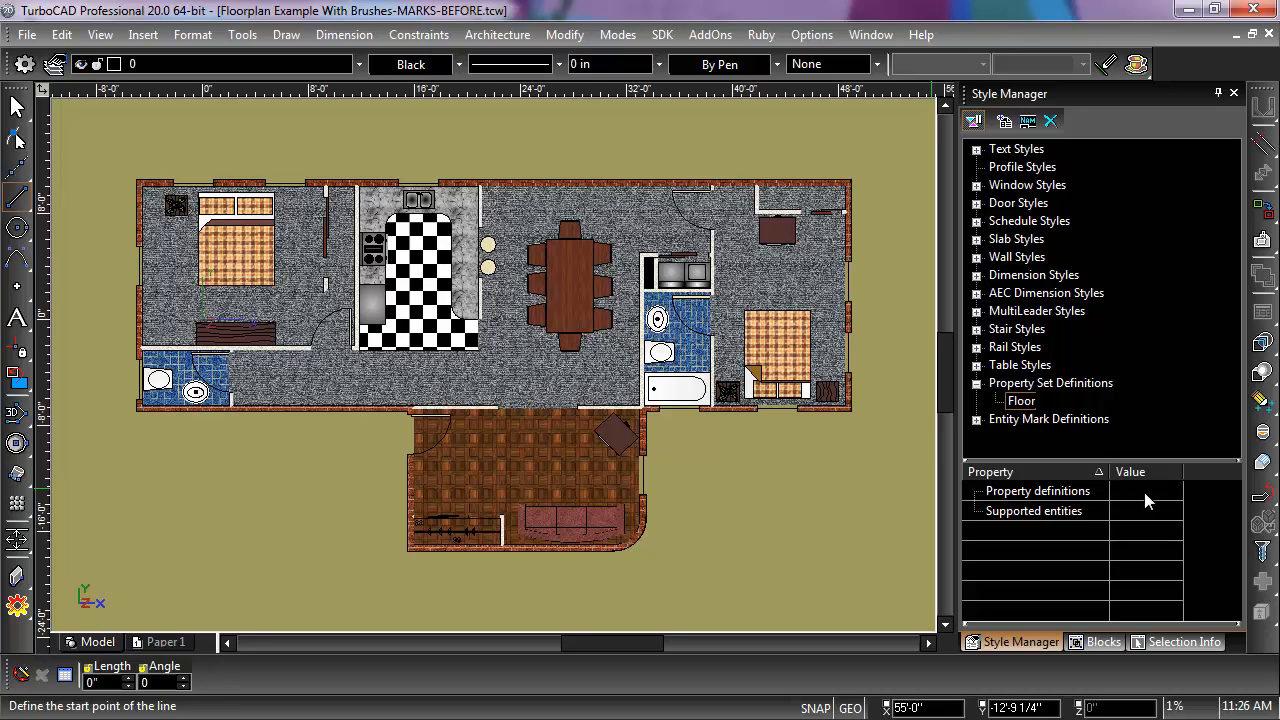
click(1144, 492)
click(1146, 491)
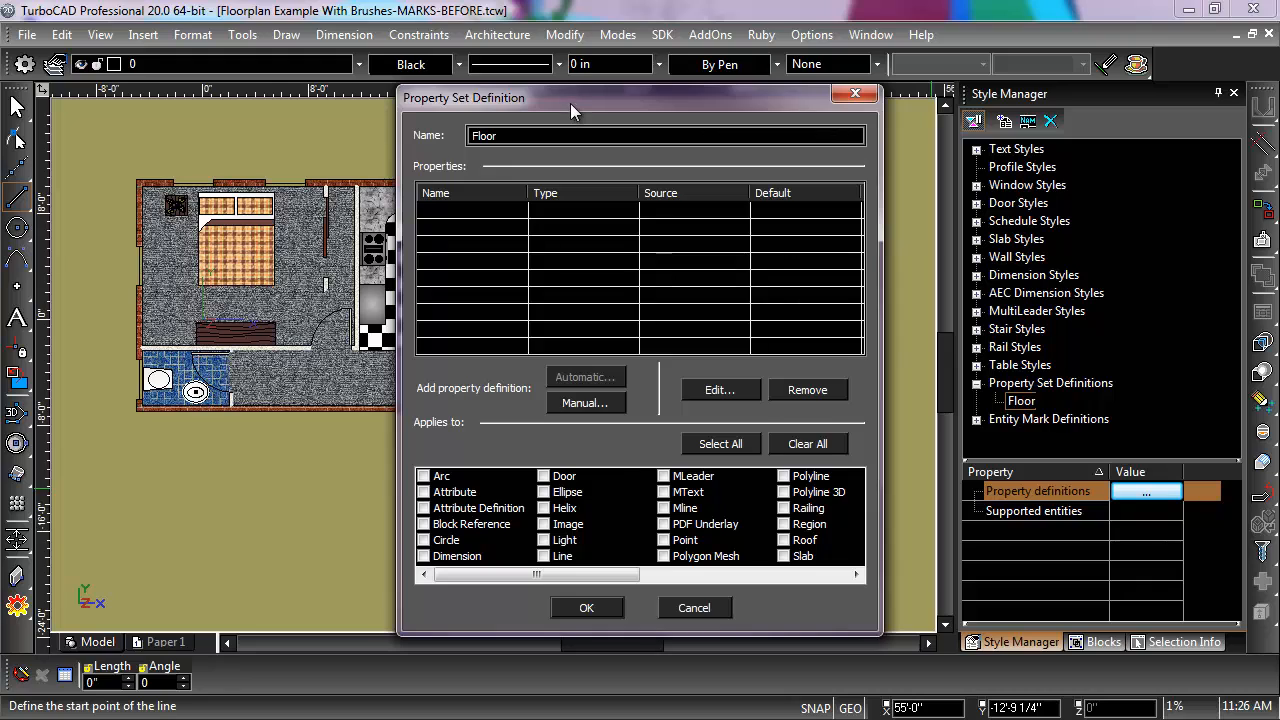
drag(570, 103, 573, 73)
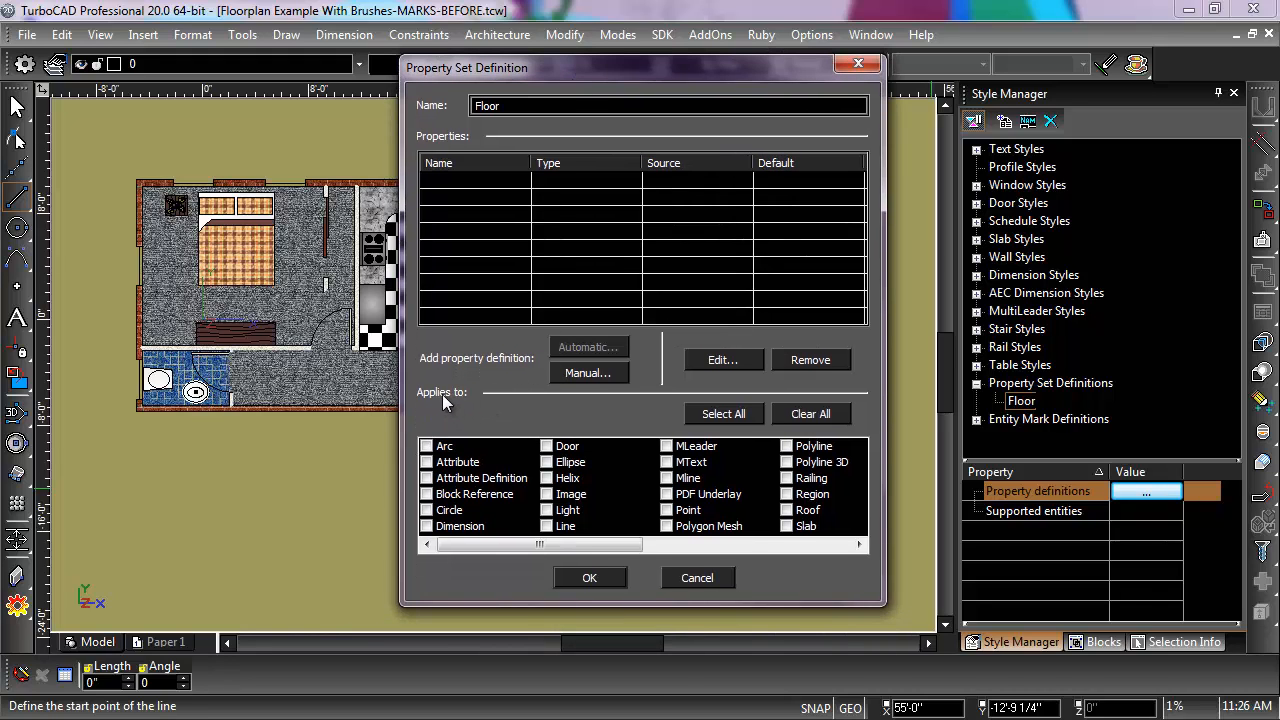
click(732, 412)
click(809, 415)
click(787, 447)
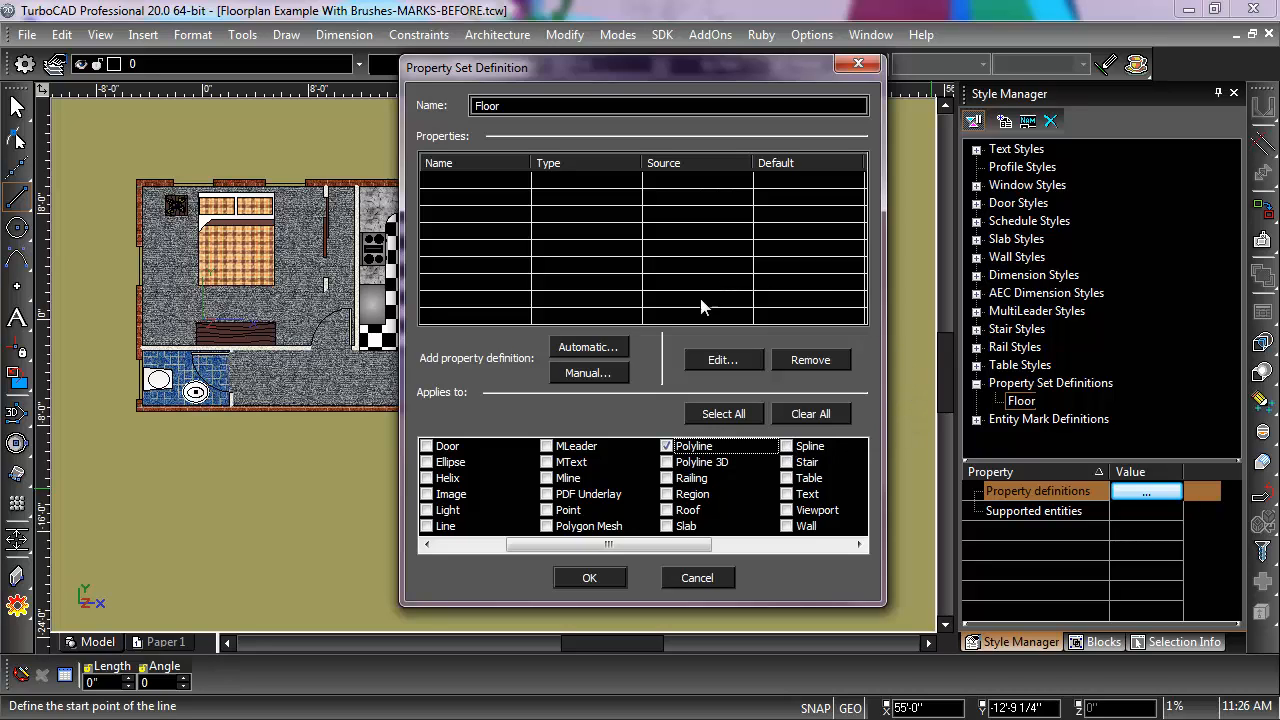
Step: Add an automatic property definition named Area that takes its value from the polyline's Area
click(589, 349)
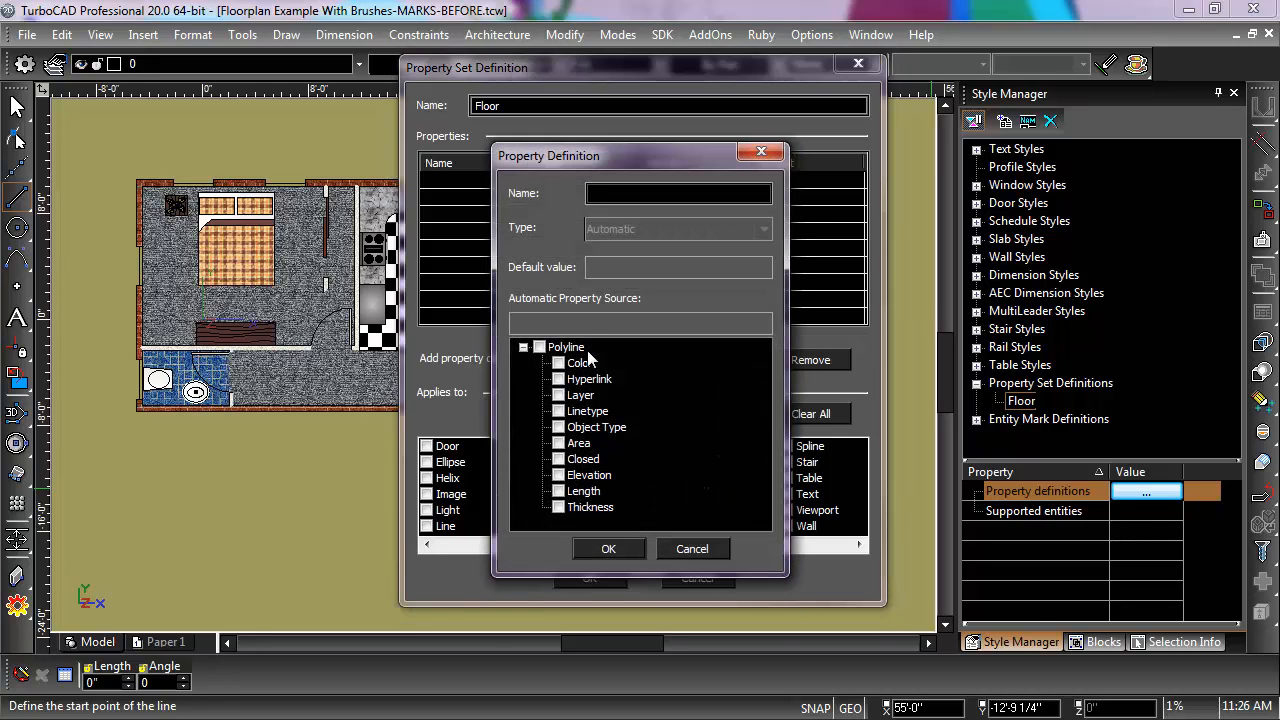
click(604, 194)
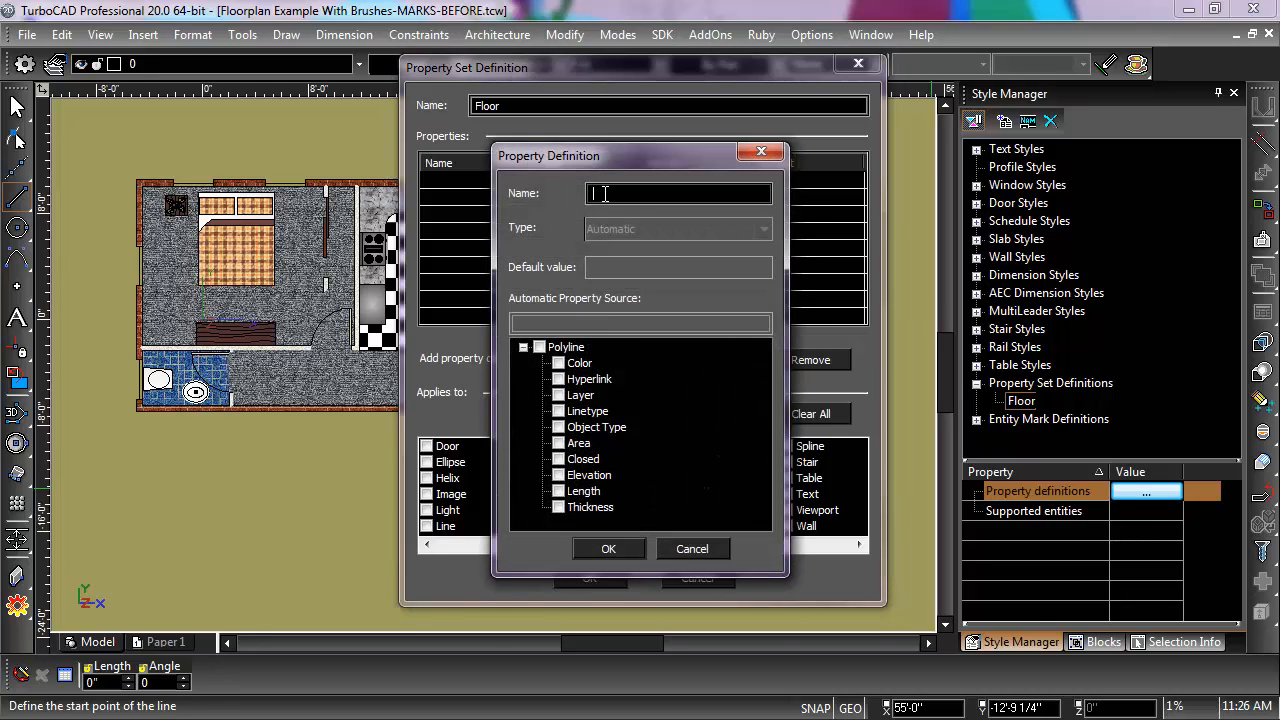
click(558, 443)
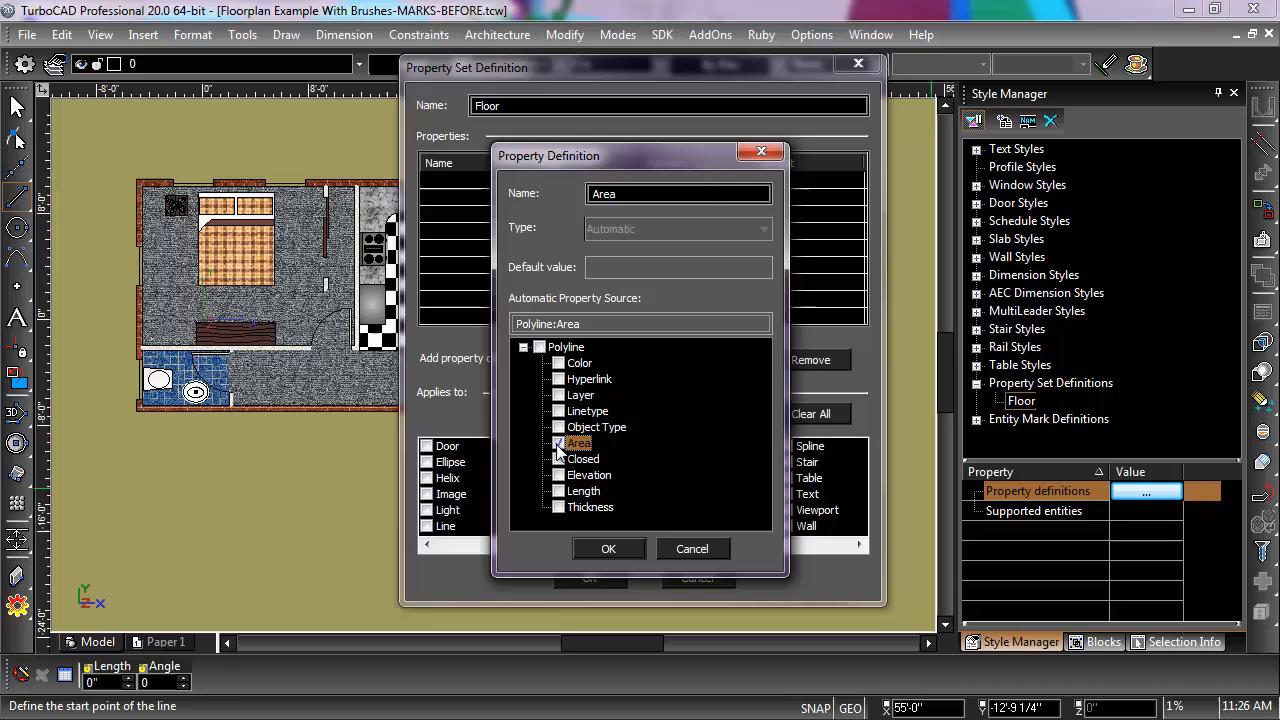
click(608, 549)
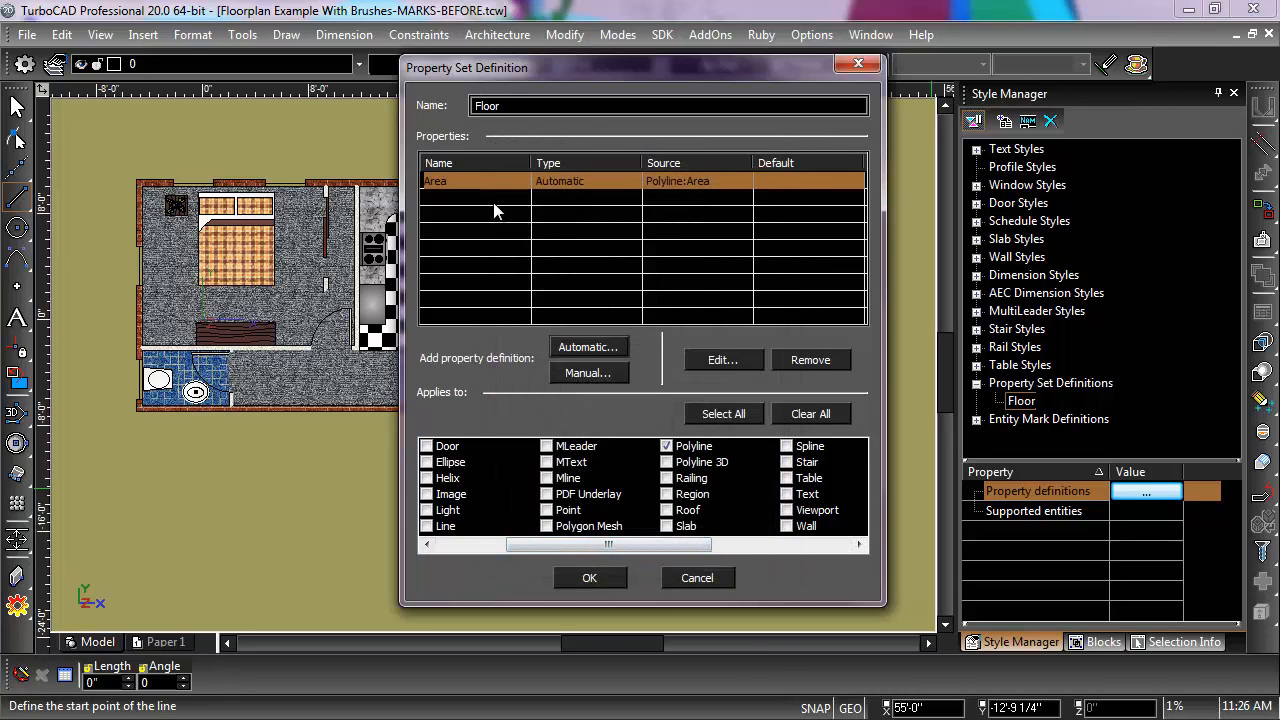
Step: Add a manual Text property definition named Cost with a default value of 20
click(585, 373)
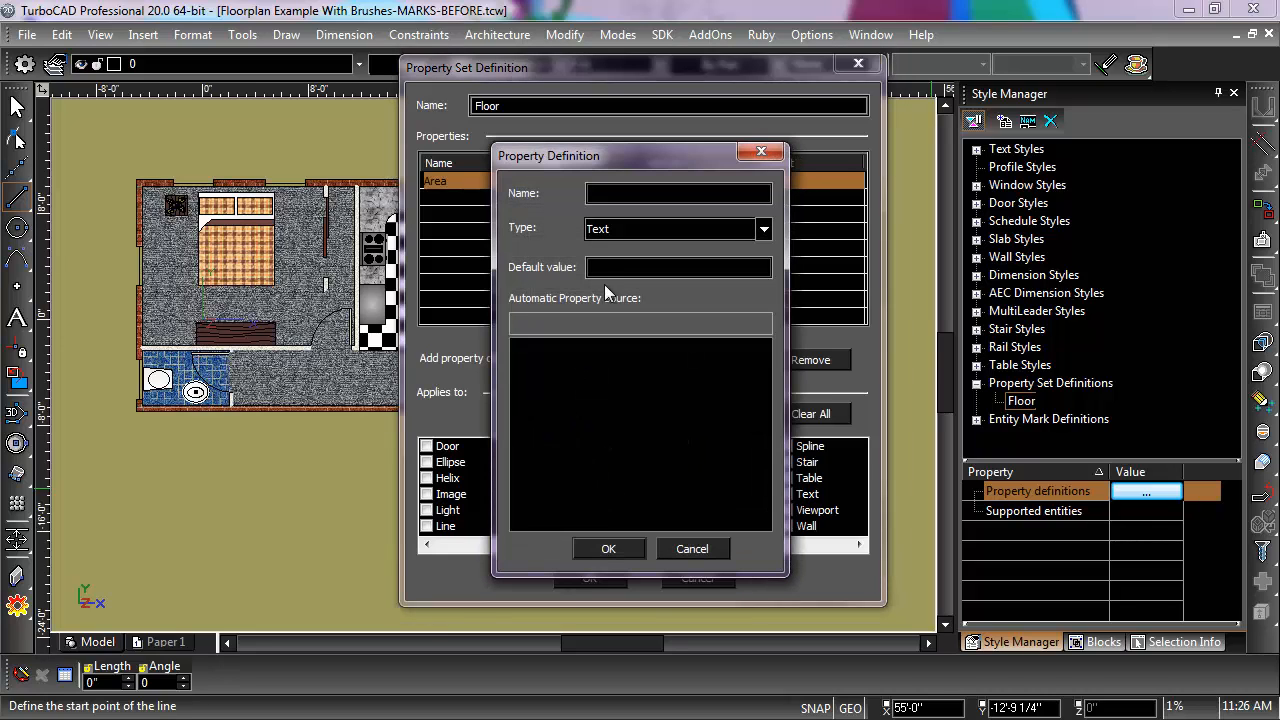
click(615, 194)
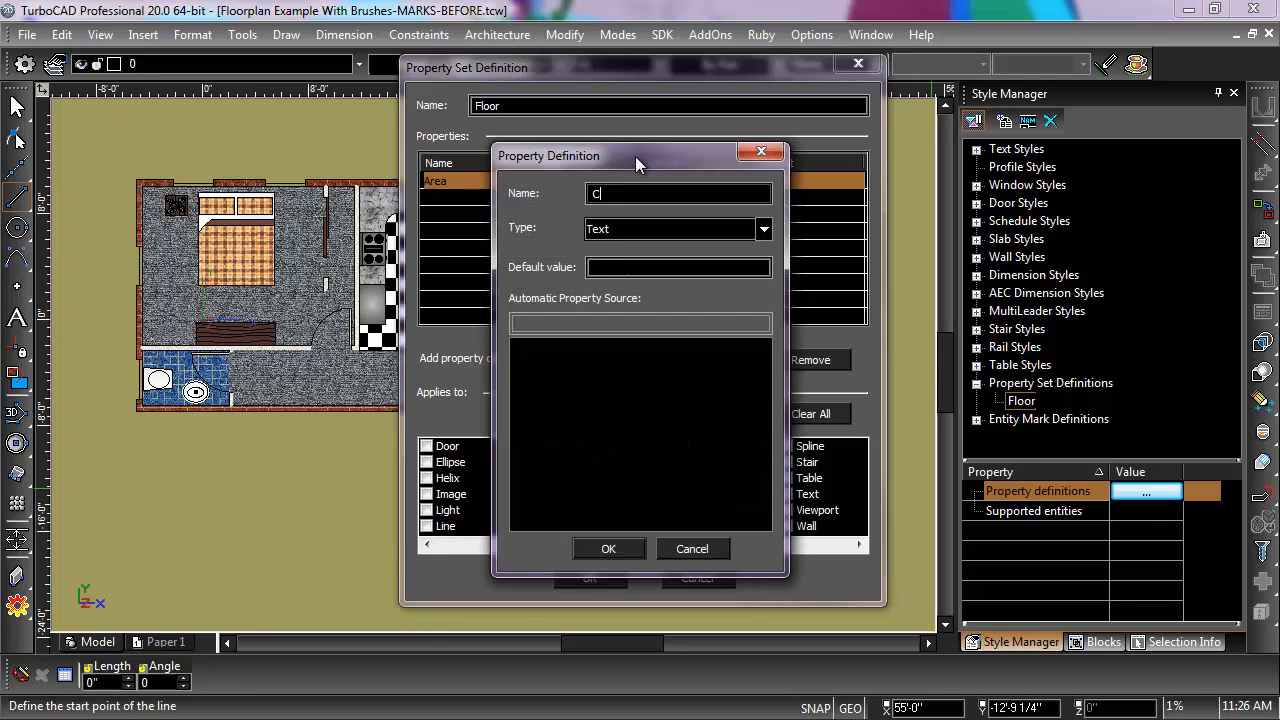
click(628, 268)
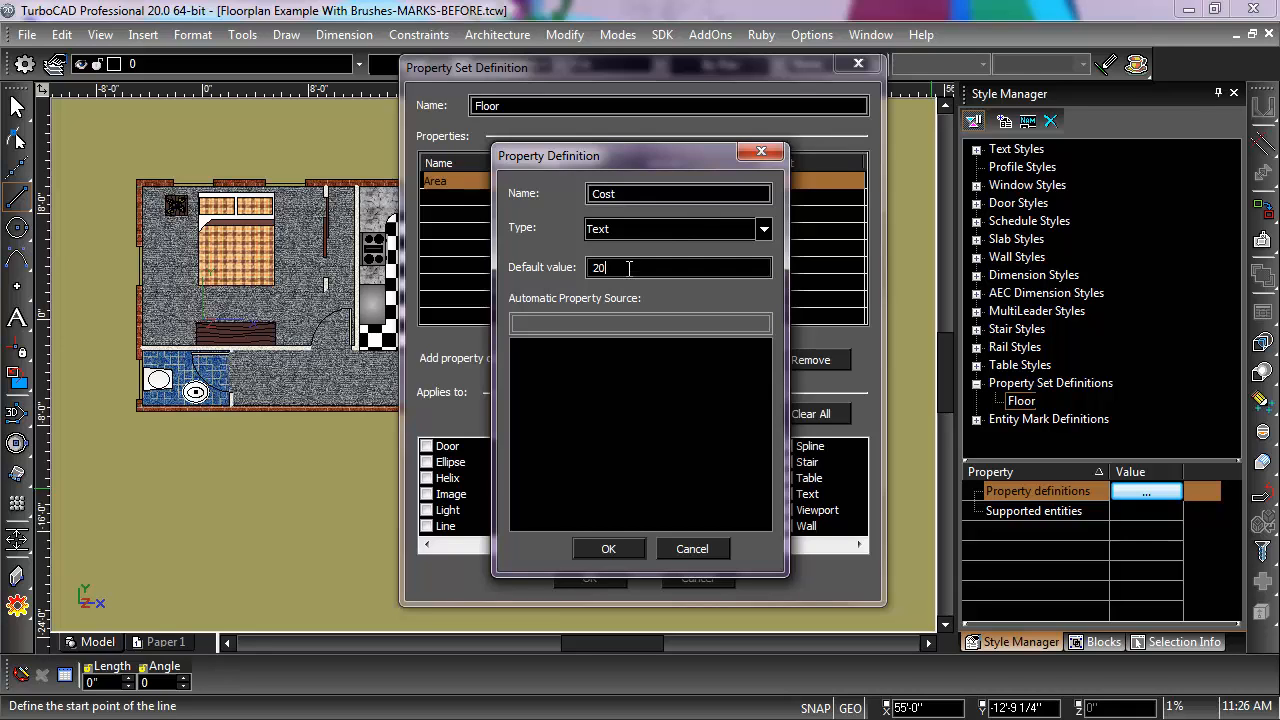
click(612, 545)
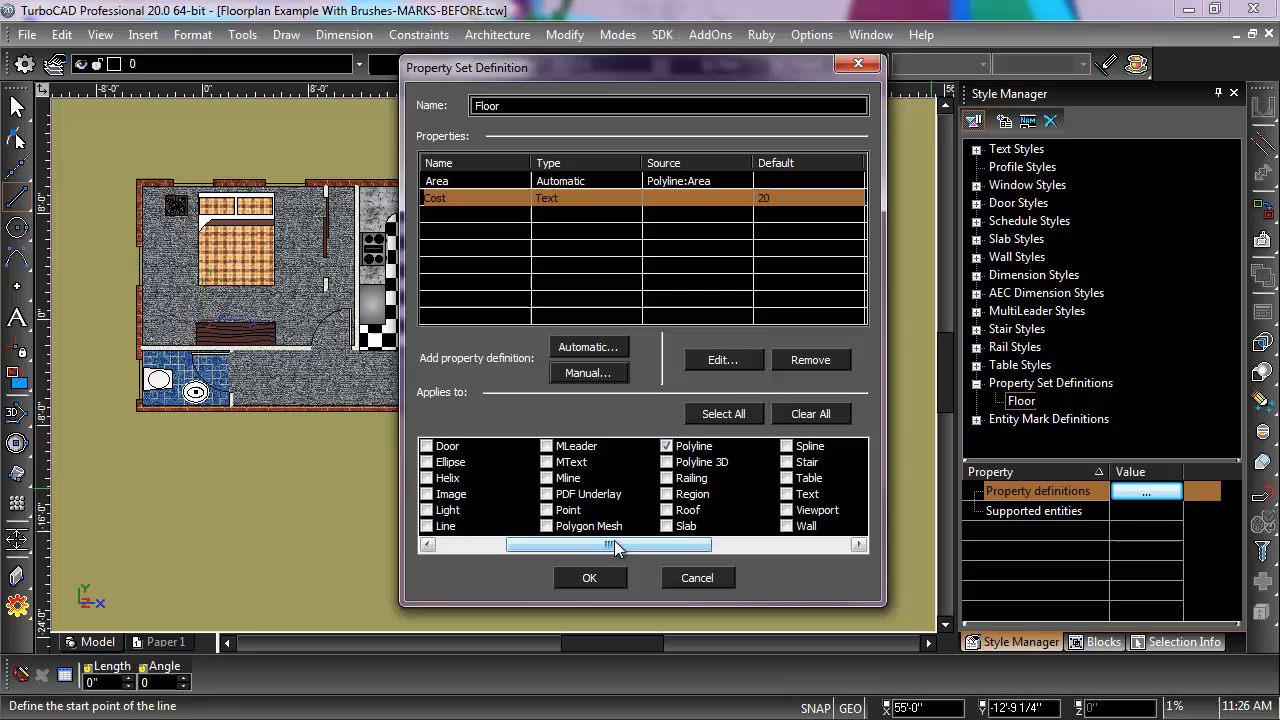
Step: Add a manual Text property named Floor Type with the default value "Carp" and save the Floor definition
click(586, 374)
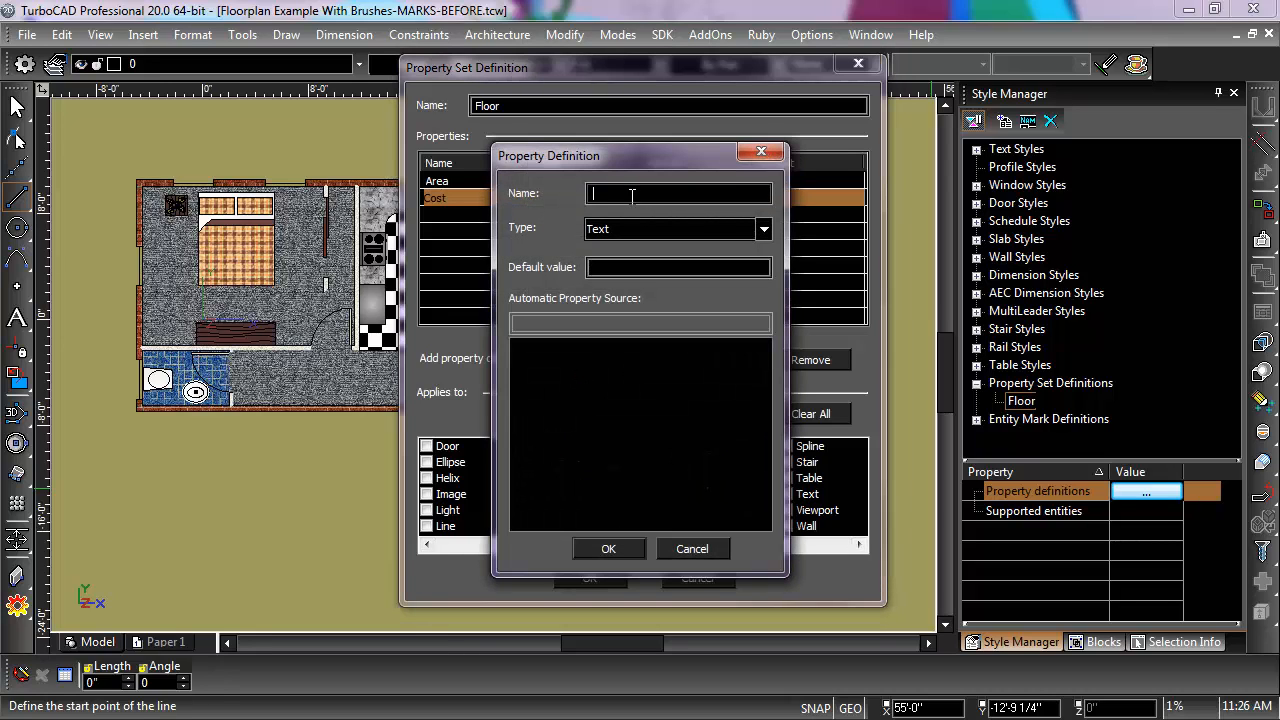
text(Floor Type)
key(Tab)
text(C)
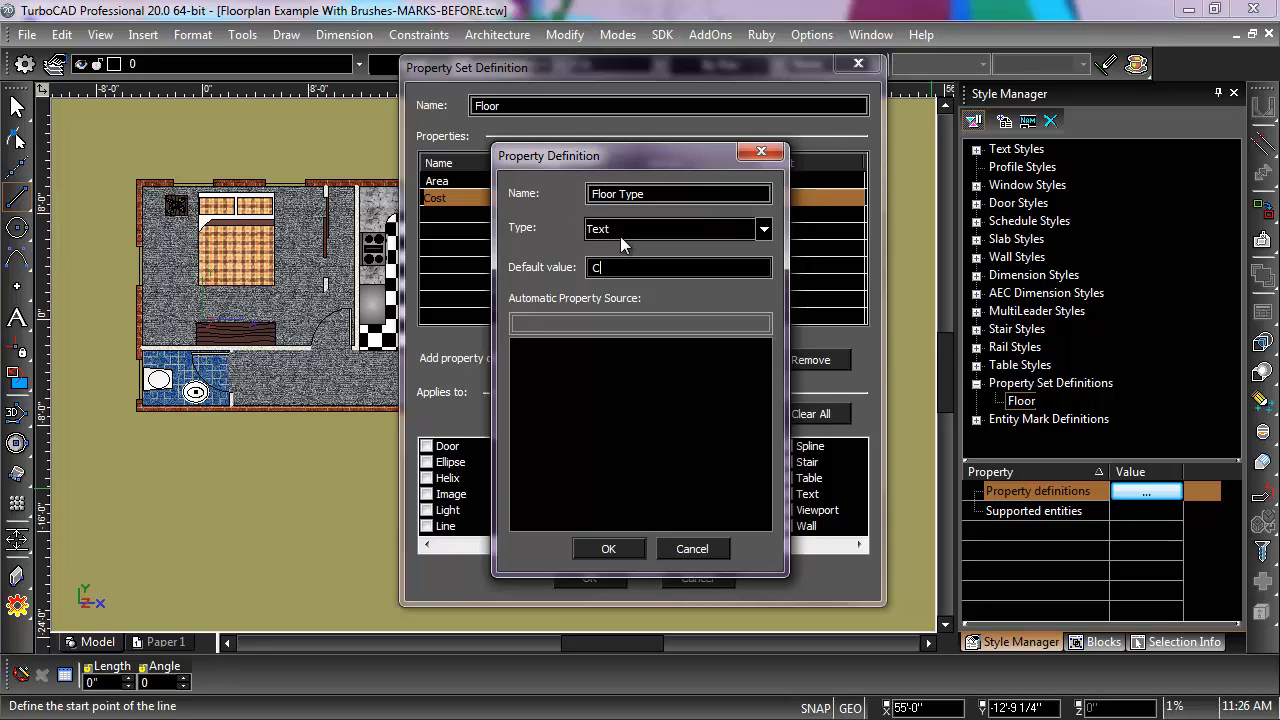
text(arpet)
click(609, 549)
click(590, 578)
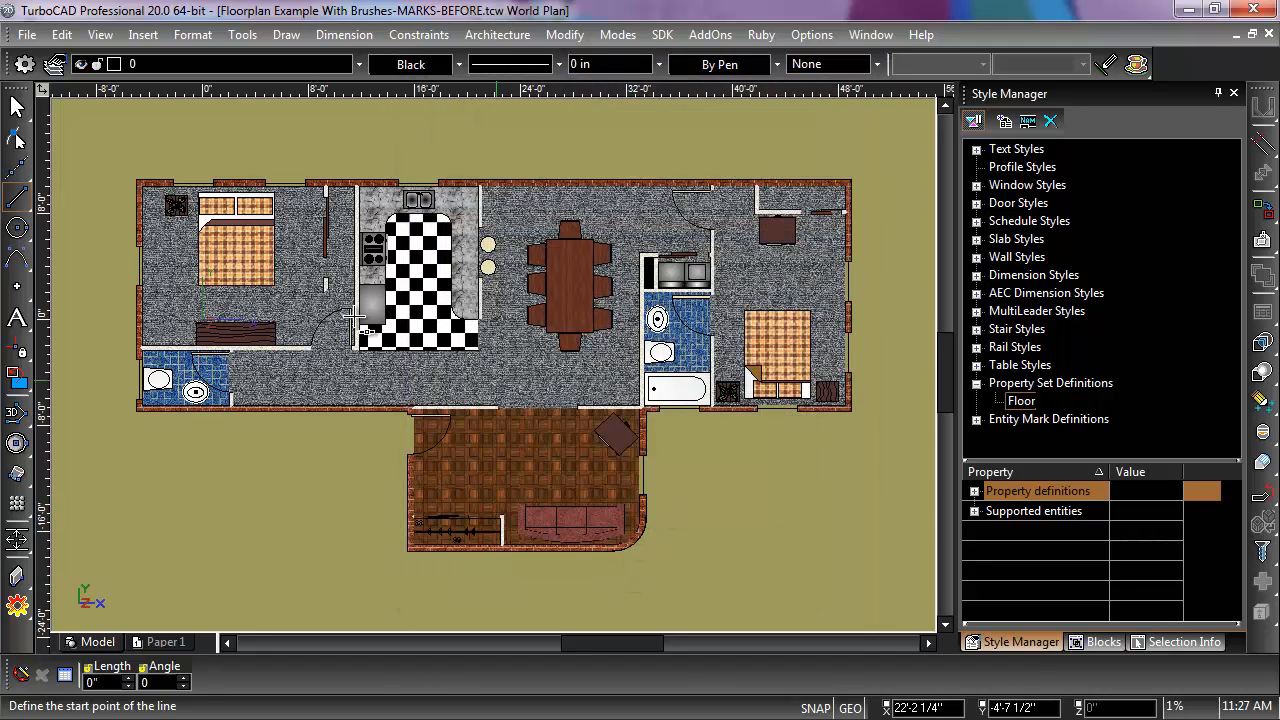
Step: Attach the Floor property set to the carpet polyline of the bedroom beside the kitchen, then deselect it
click(17, 106)
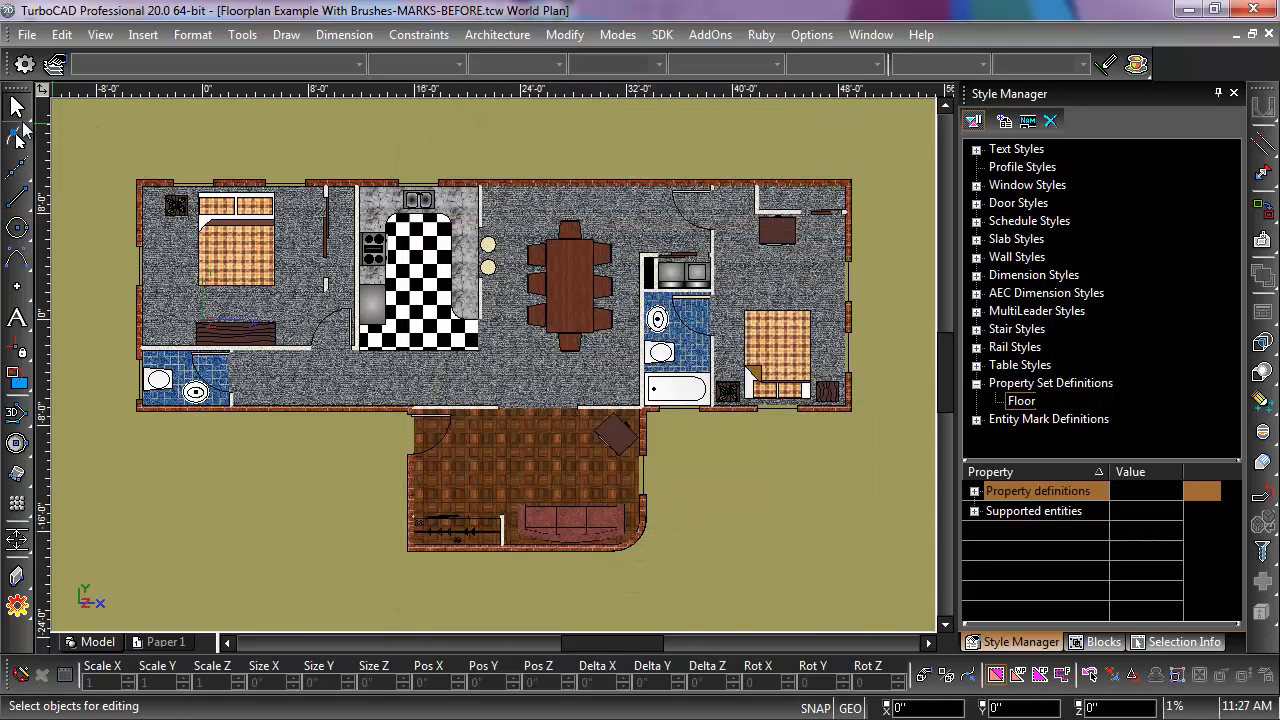
click(174, 268)
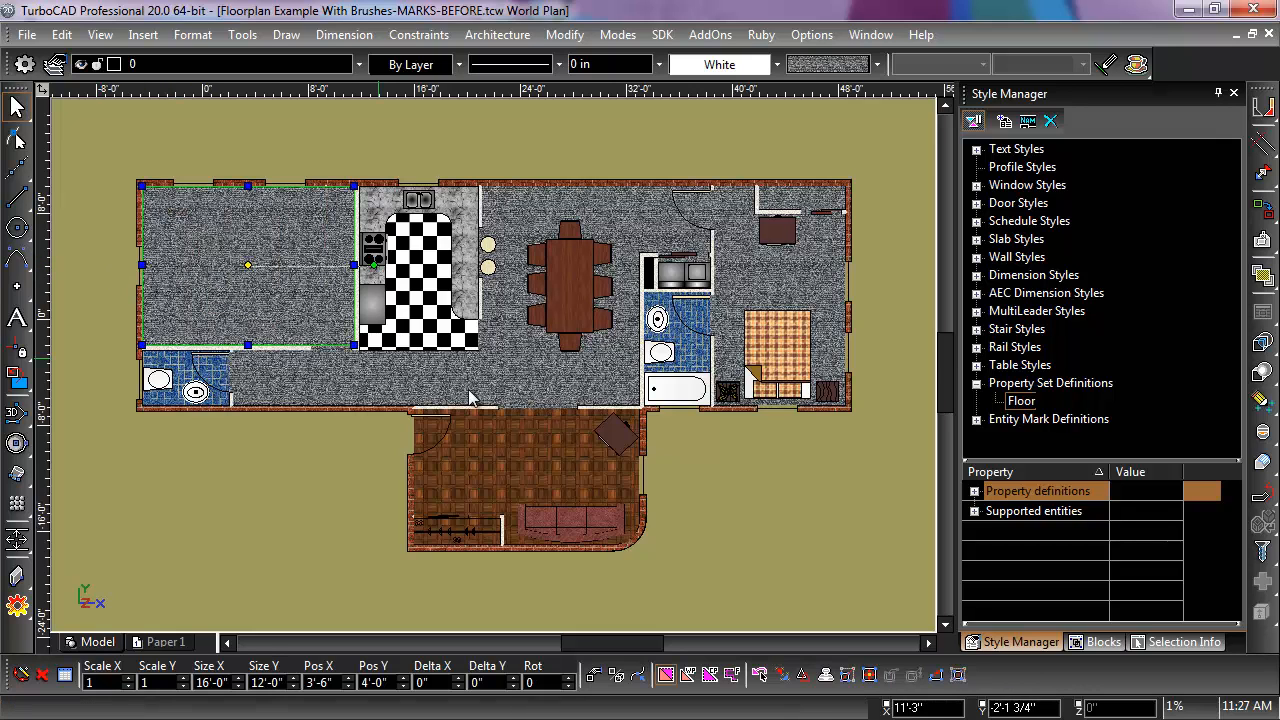
click(1142, 642)
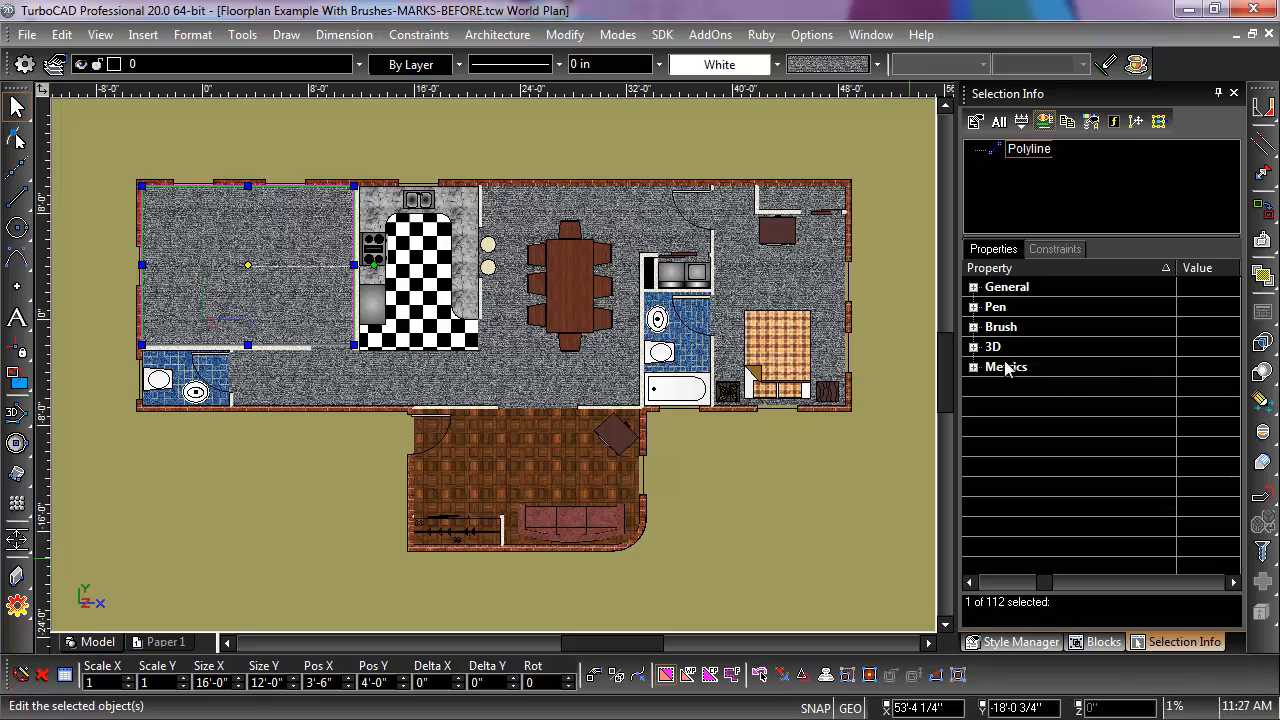
click(973, 287)
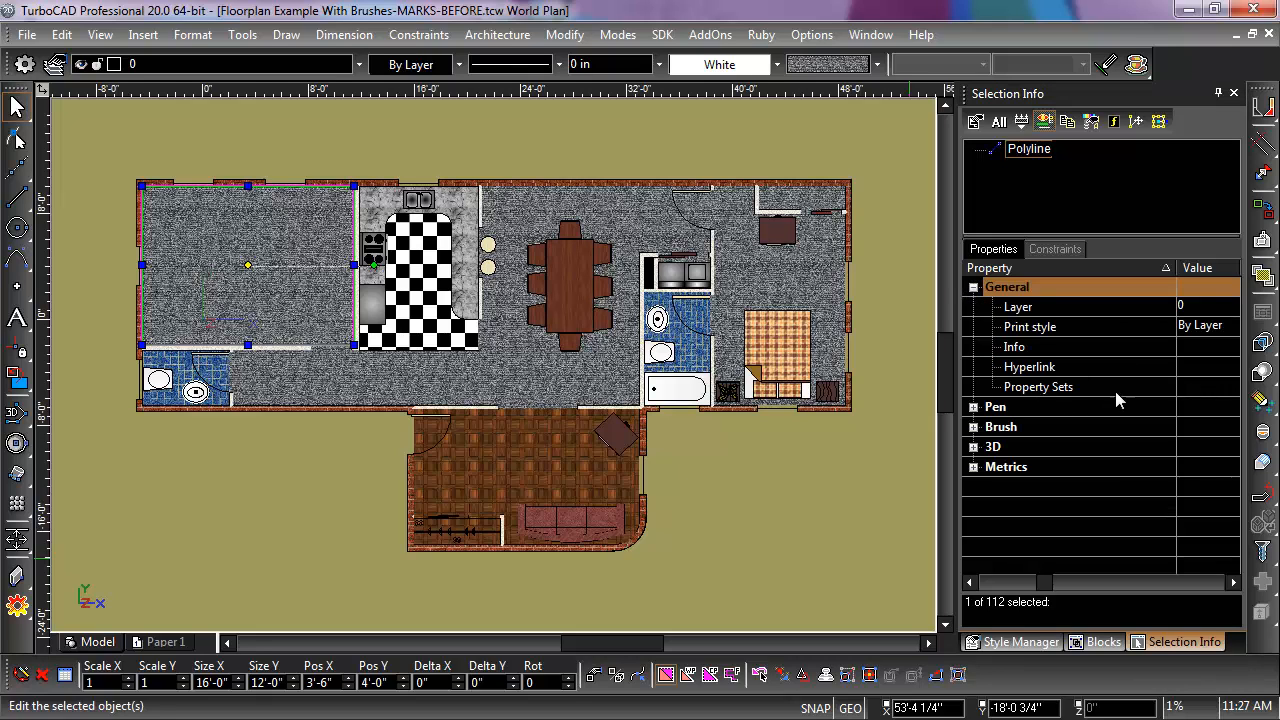
click(1195, 388)
click(1208, 387)
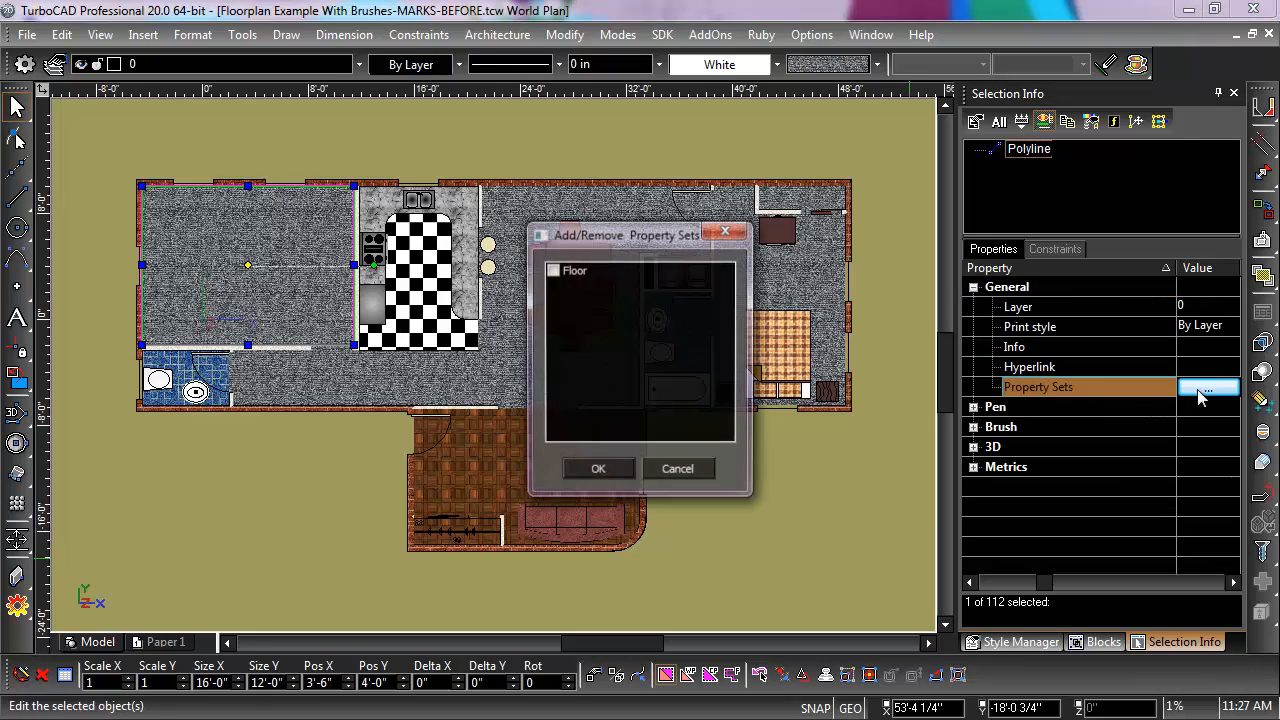
click(553, 270)
click(597, 471)
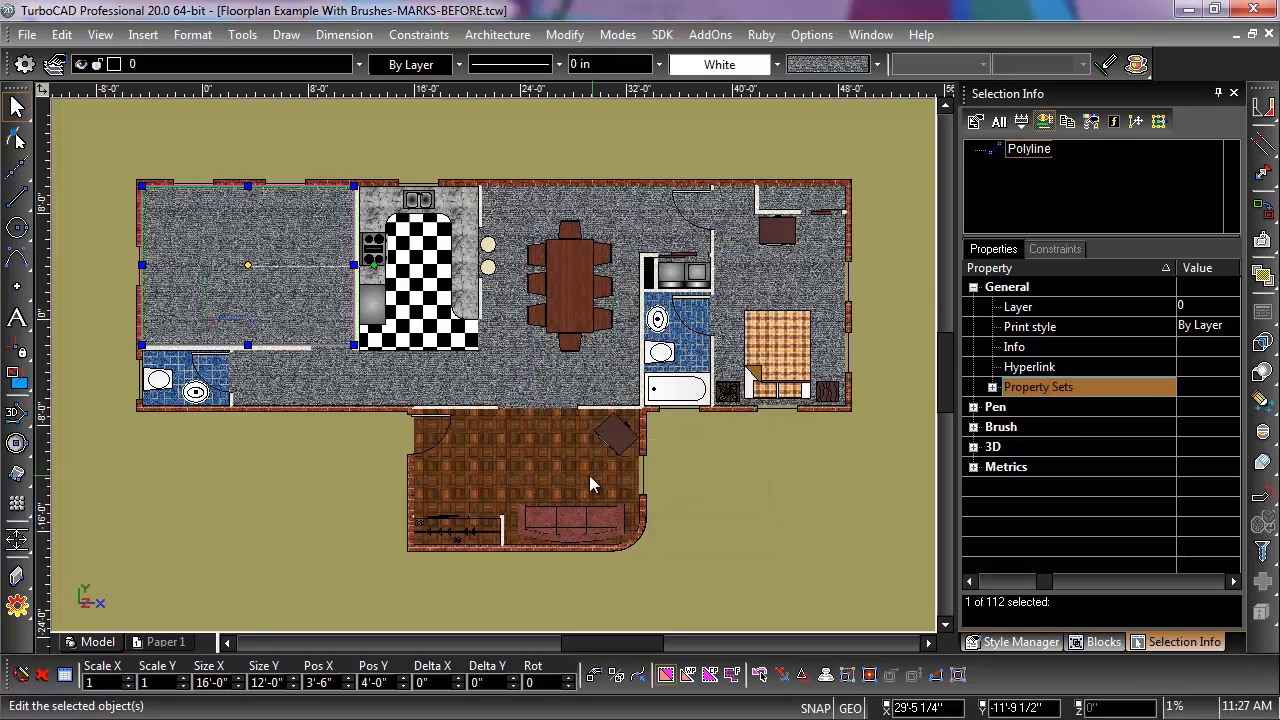
click(217, 459)
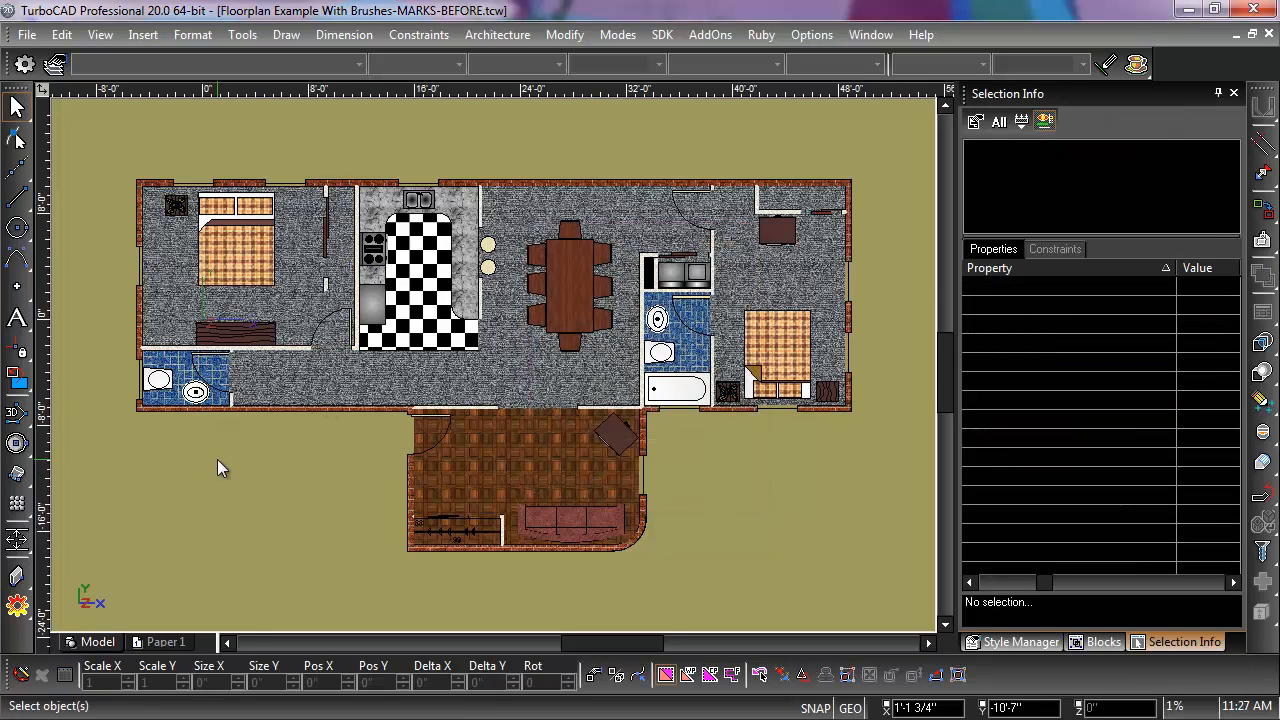
Step: Attach the Floor property set to both bathroom floors, the hallway, the wood-floored room, the dining area and the other bedroom
click(190, 381)
shift+click(293, 390)
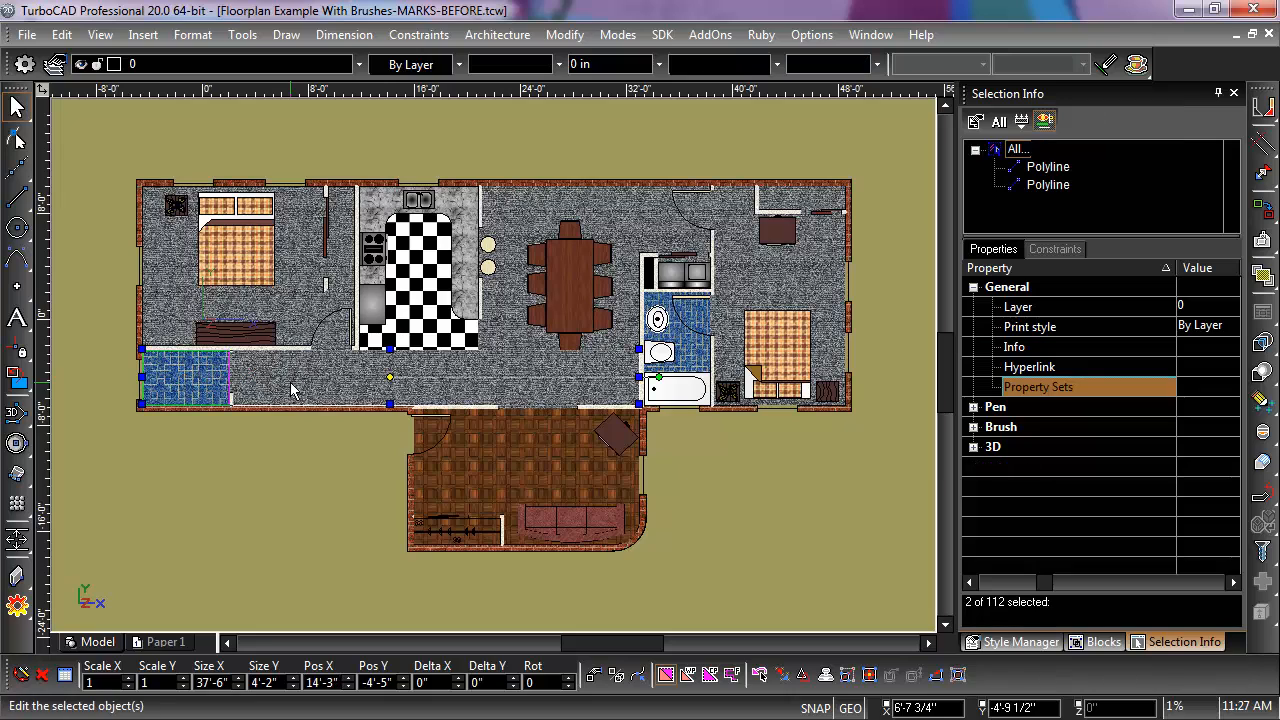
shift+click(511, 461)
shift+click(511, 280)
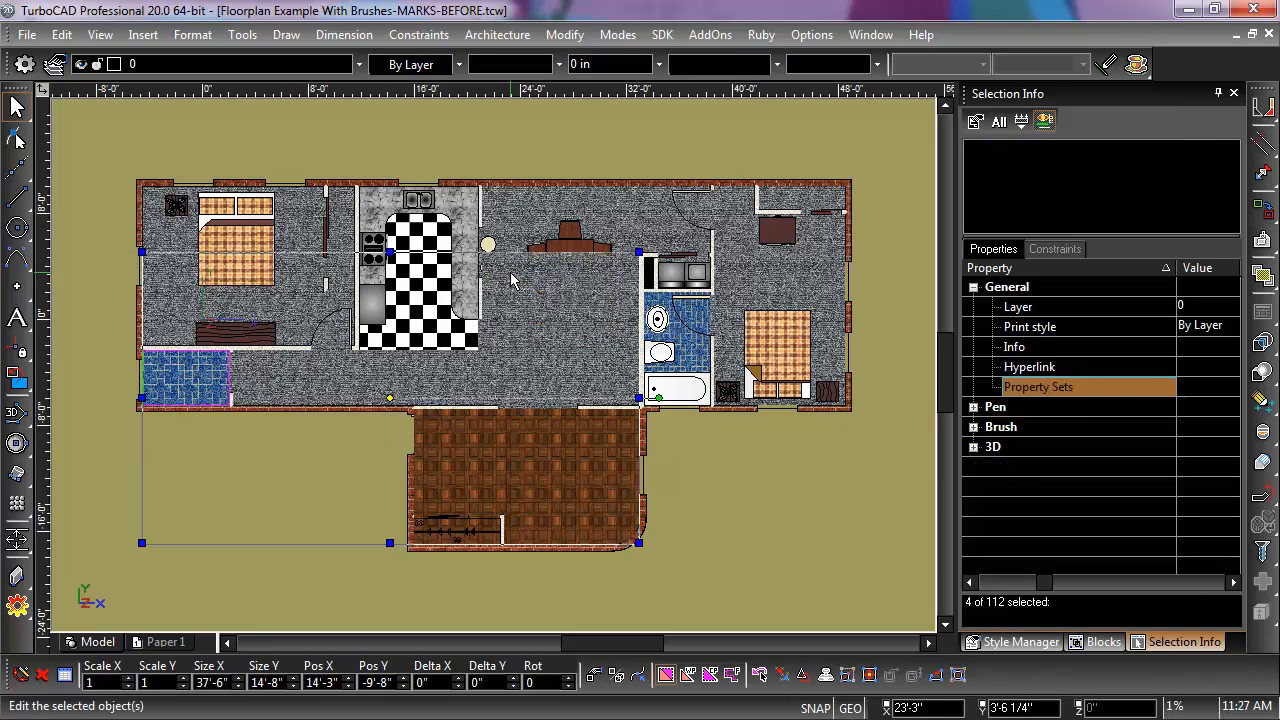
shift+click(522, 222)
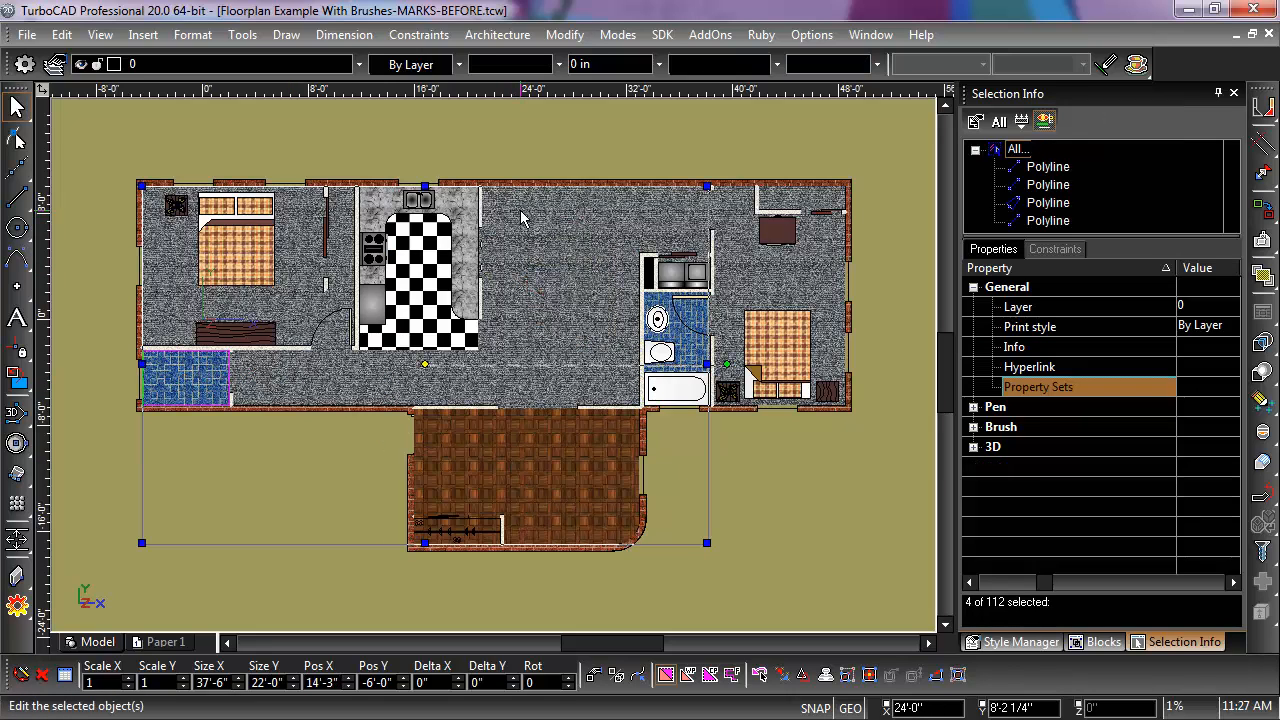
shift+click(779, 281)
shift+click(689, 350)
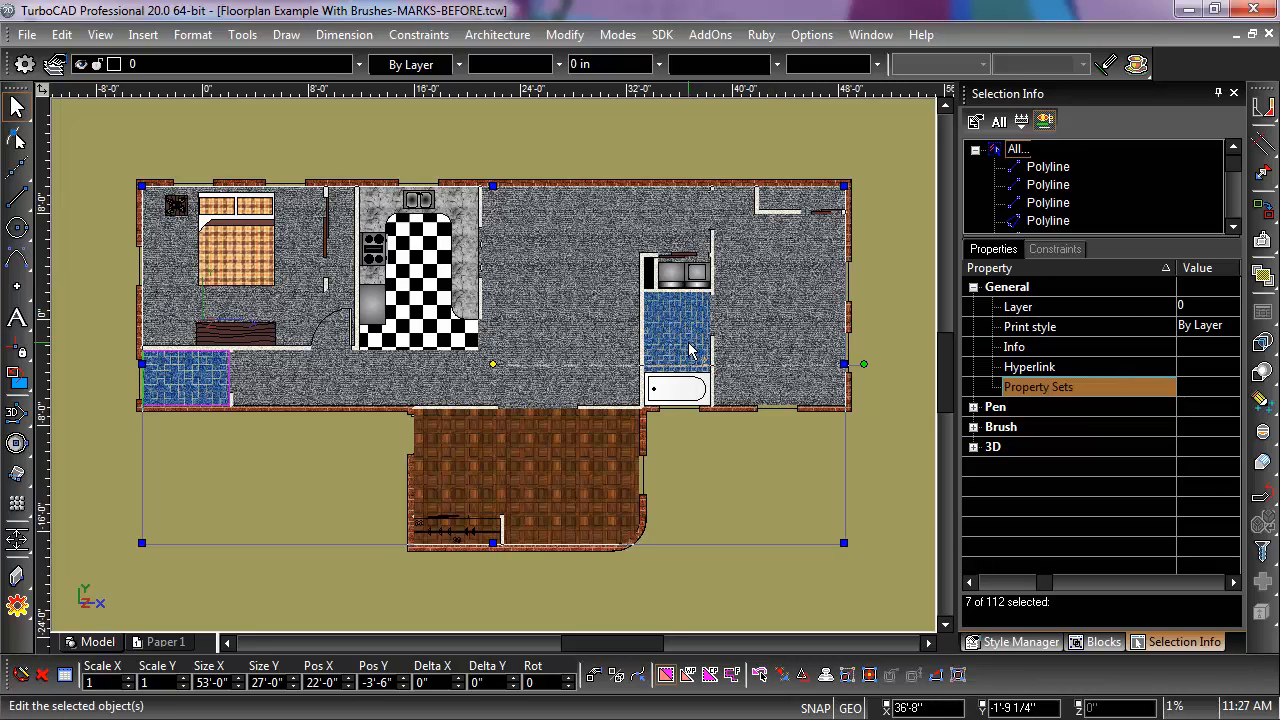
click(1218, 383)
click(1208, 387)
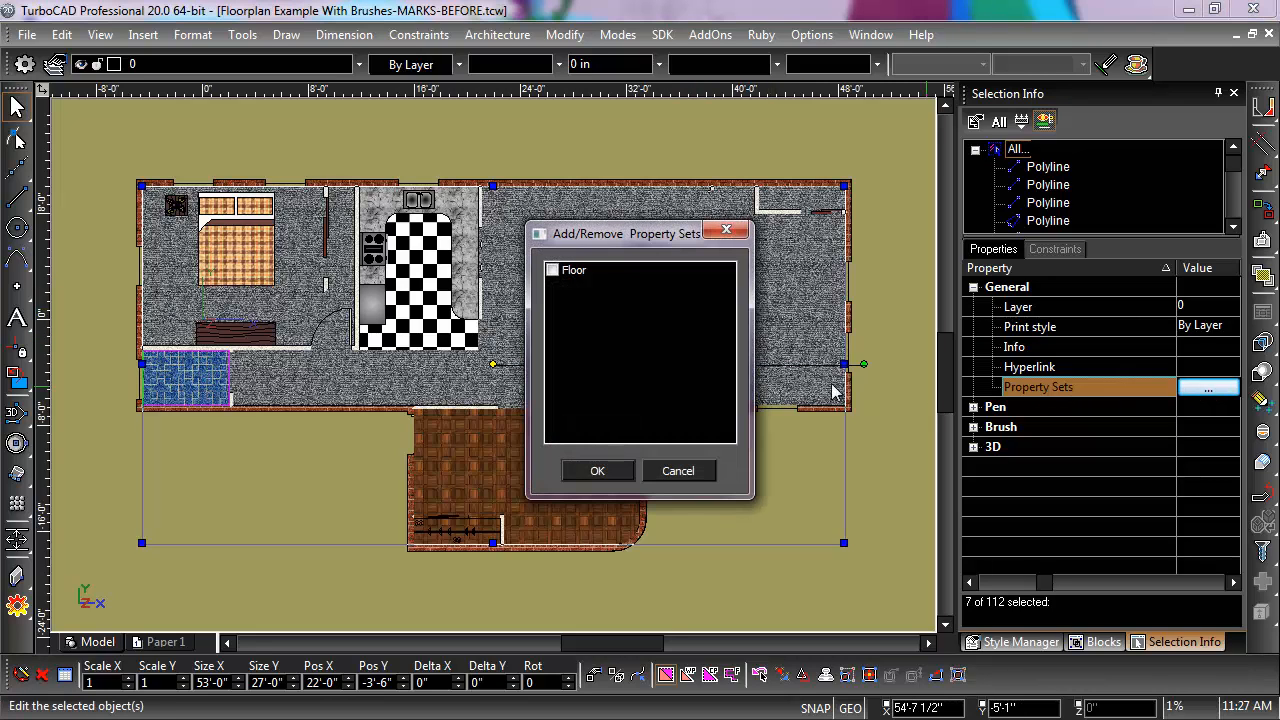
click(553, 271)
click(597, 470)
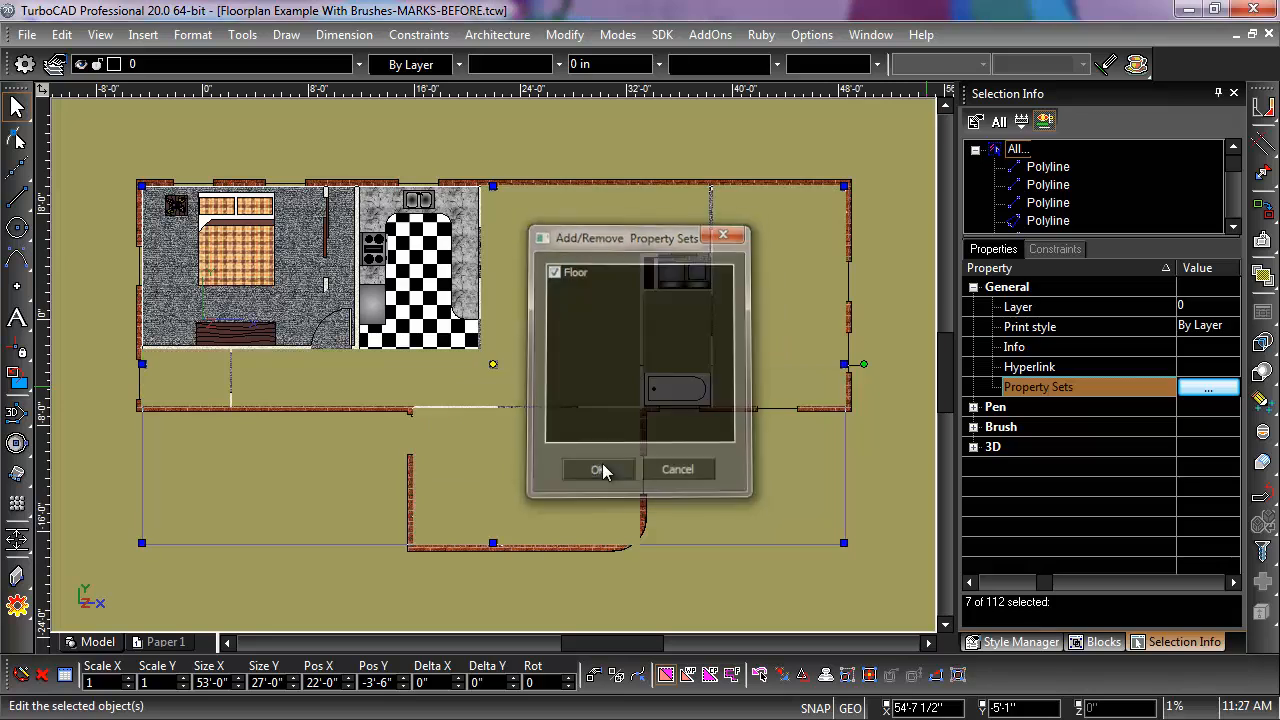
click(738, 600)
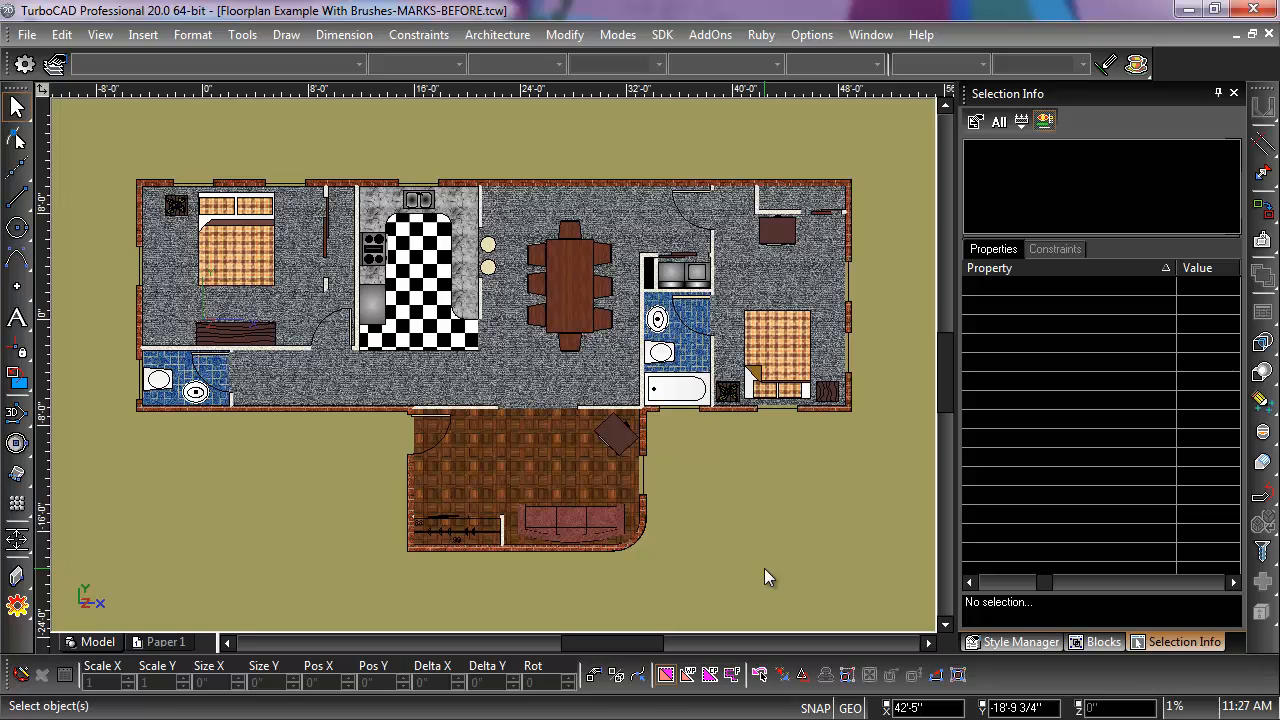
Step: Attach the Floor property set to the kitchen's black-and-white checkered floor polyline
click(432, 305)
click(1210, 389)
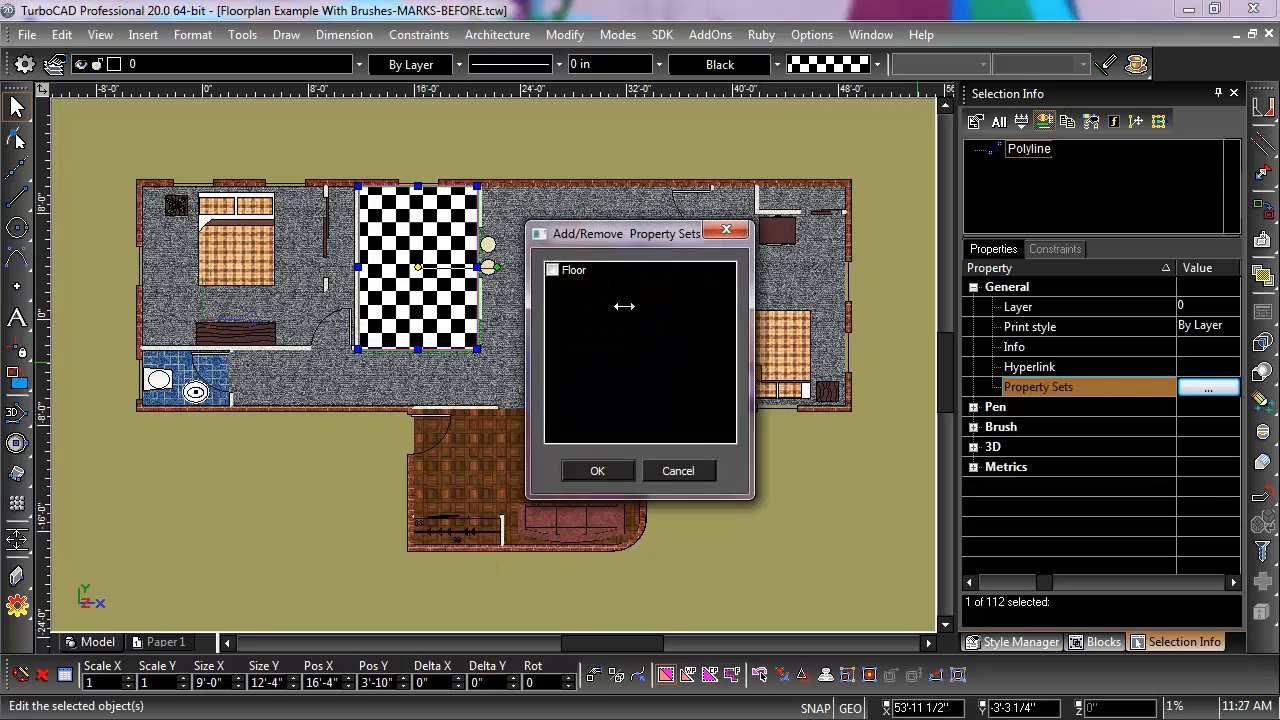
click(552, 270)
click(598, 472)
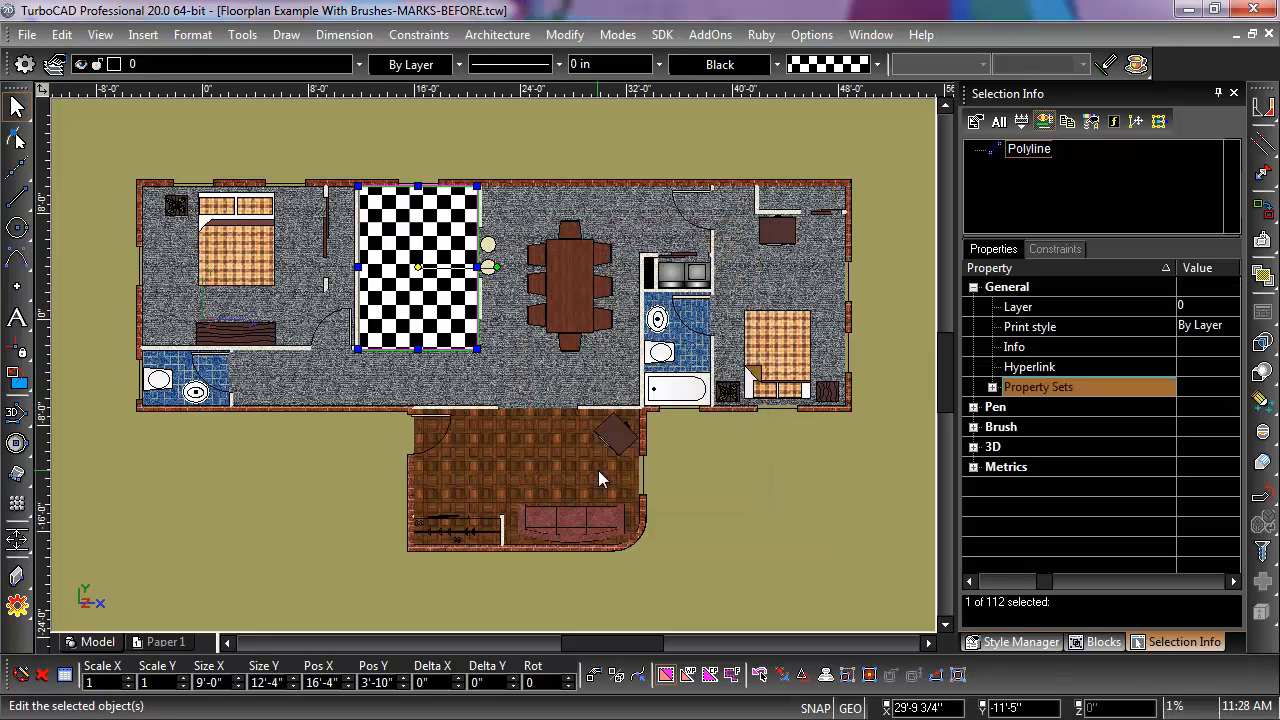
Step: Set the Floor Type of the kitchen's checkered floor polyline to "Kitchen Tile" in its Floor property set
click(992, 388)
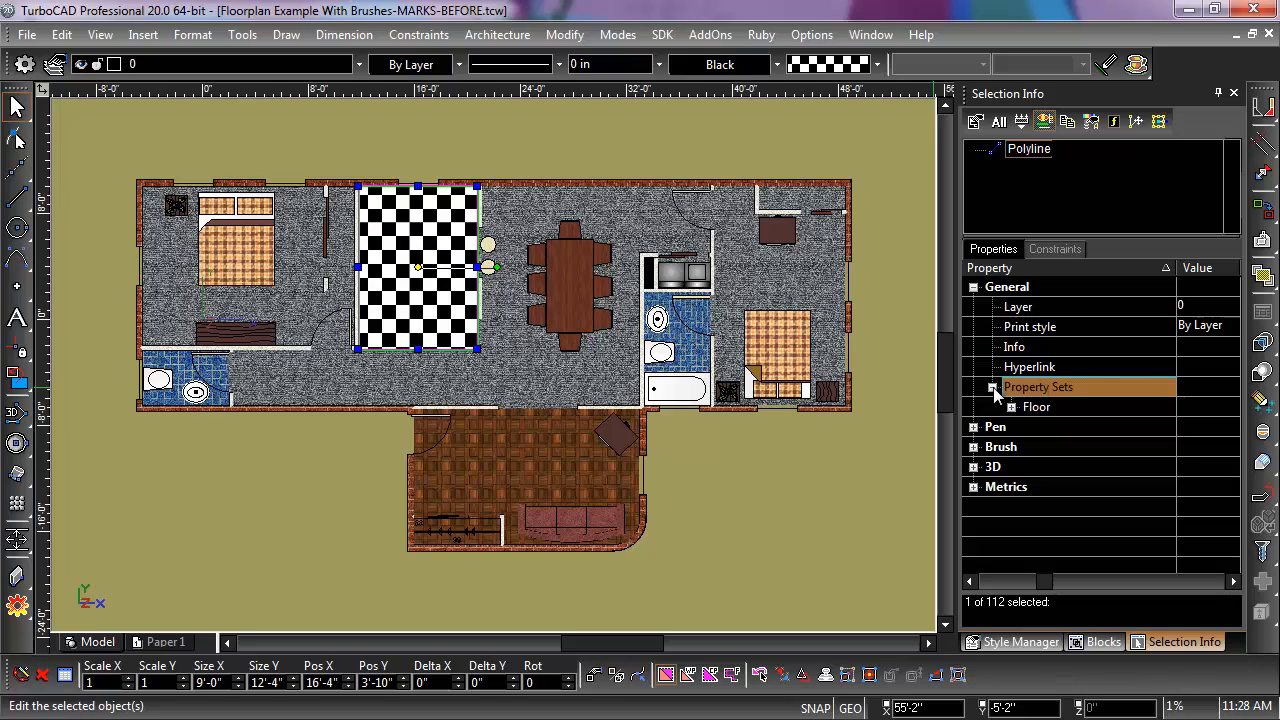
click(1011, 407)
click(1200, 467)
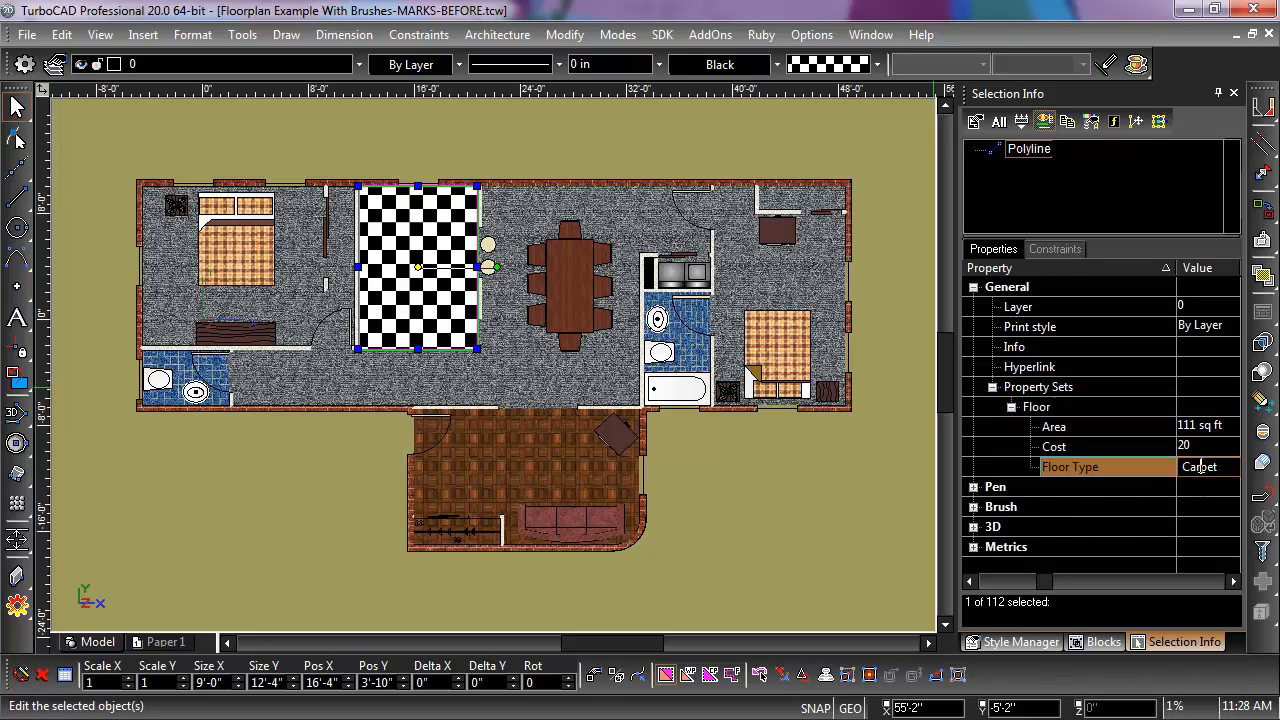
double_click(1187, 469)
text(Kitchen Tile)
key(Return)
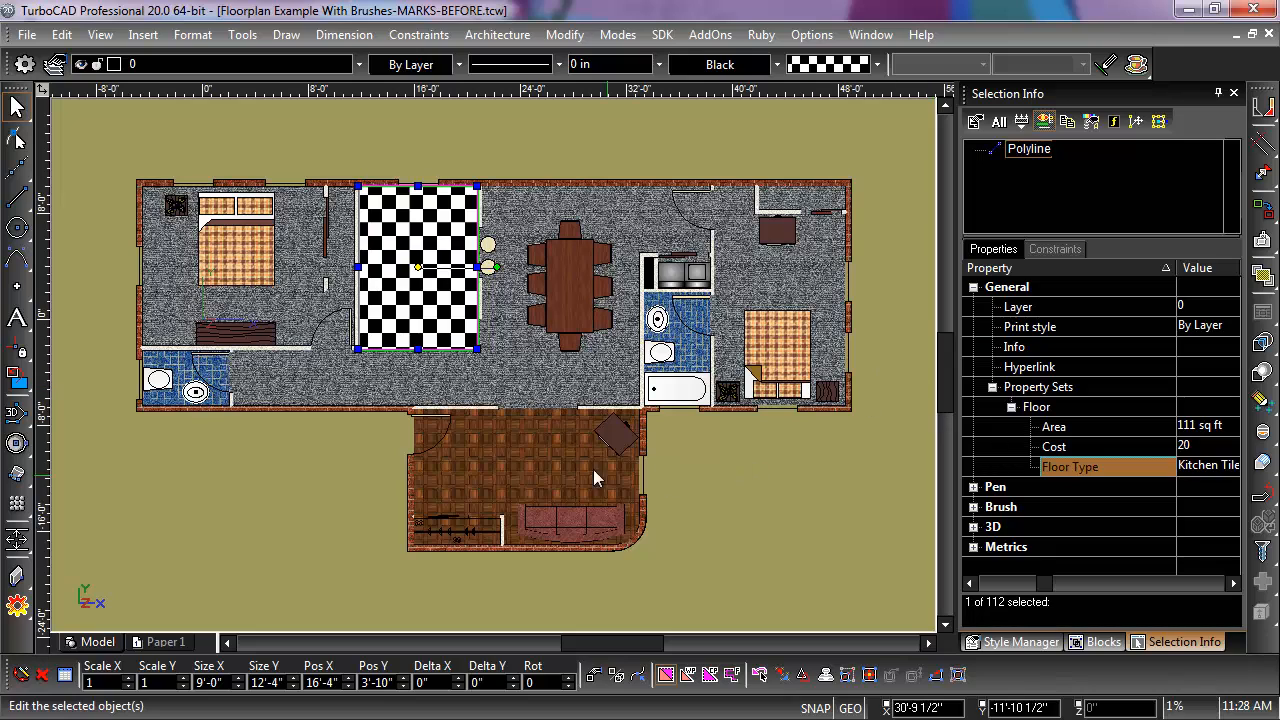
Step: Set the wood-floored room's Floor Type to "Wood" and its Cost to 40 in the Floor property set
click(538, 474)
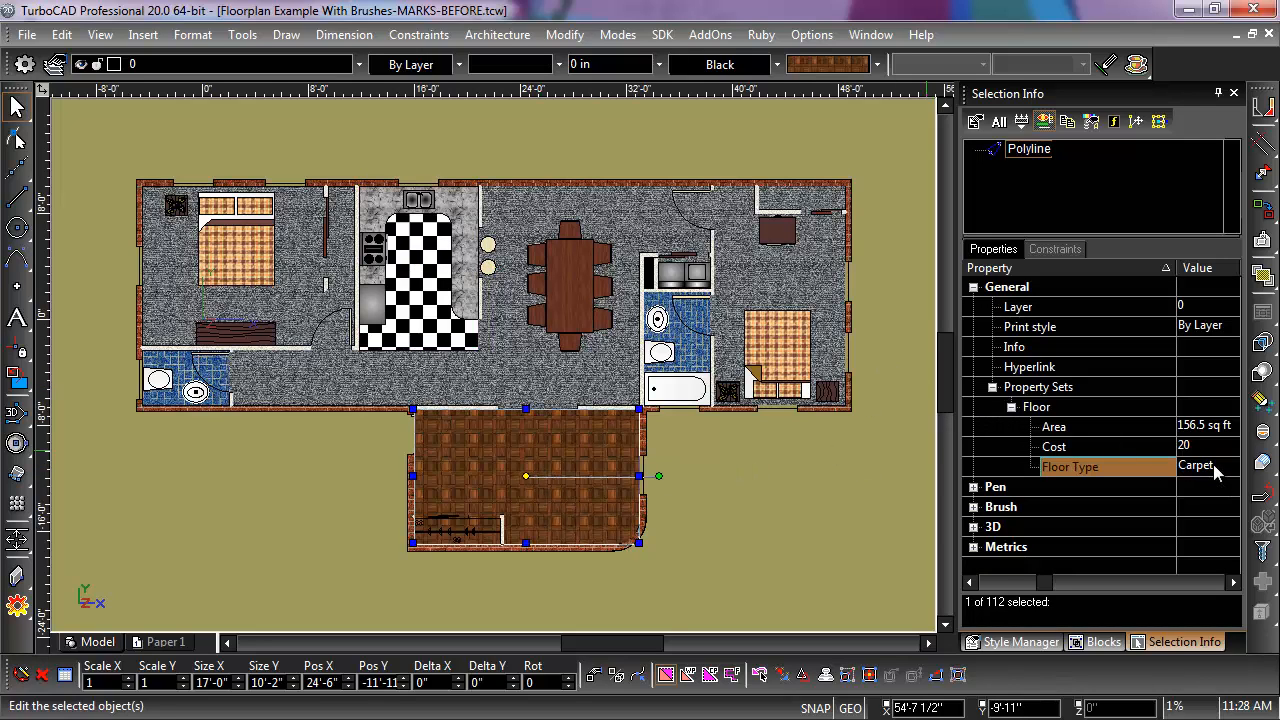
click(1210, 464)
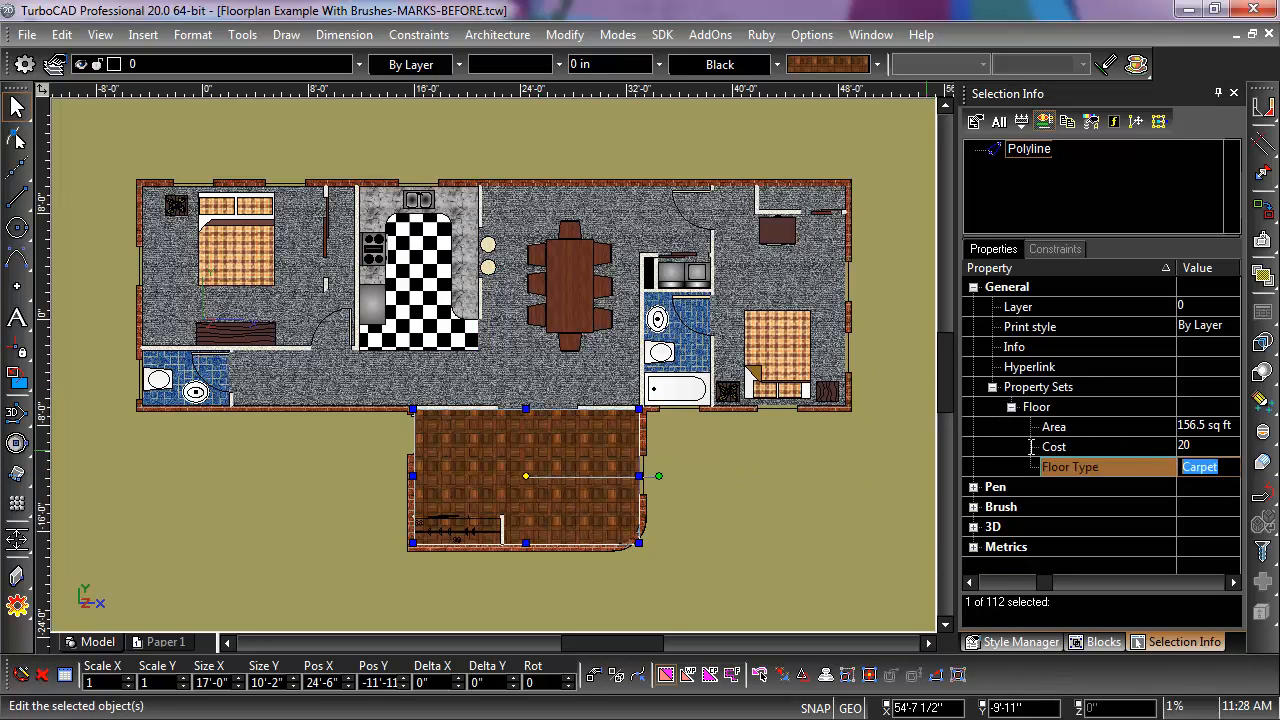
text(Wood)
click(1188, 447)
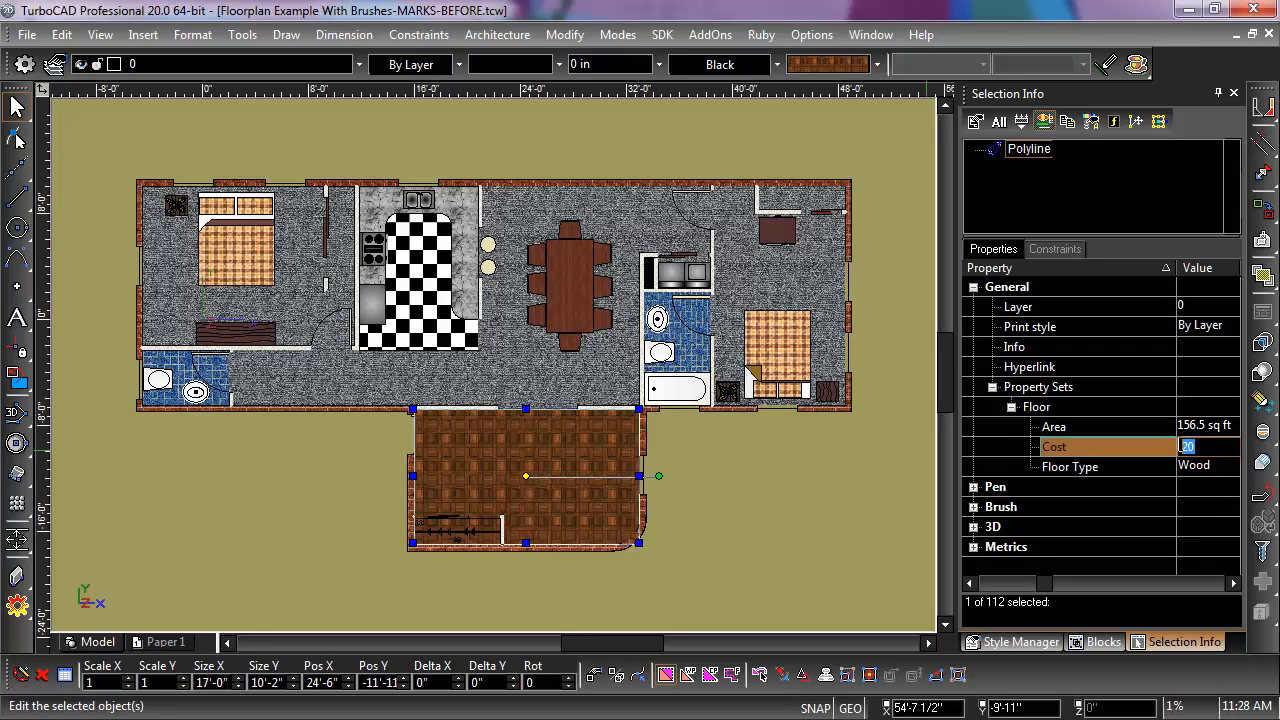
text(40)
key(Return)
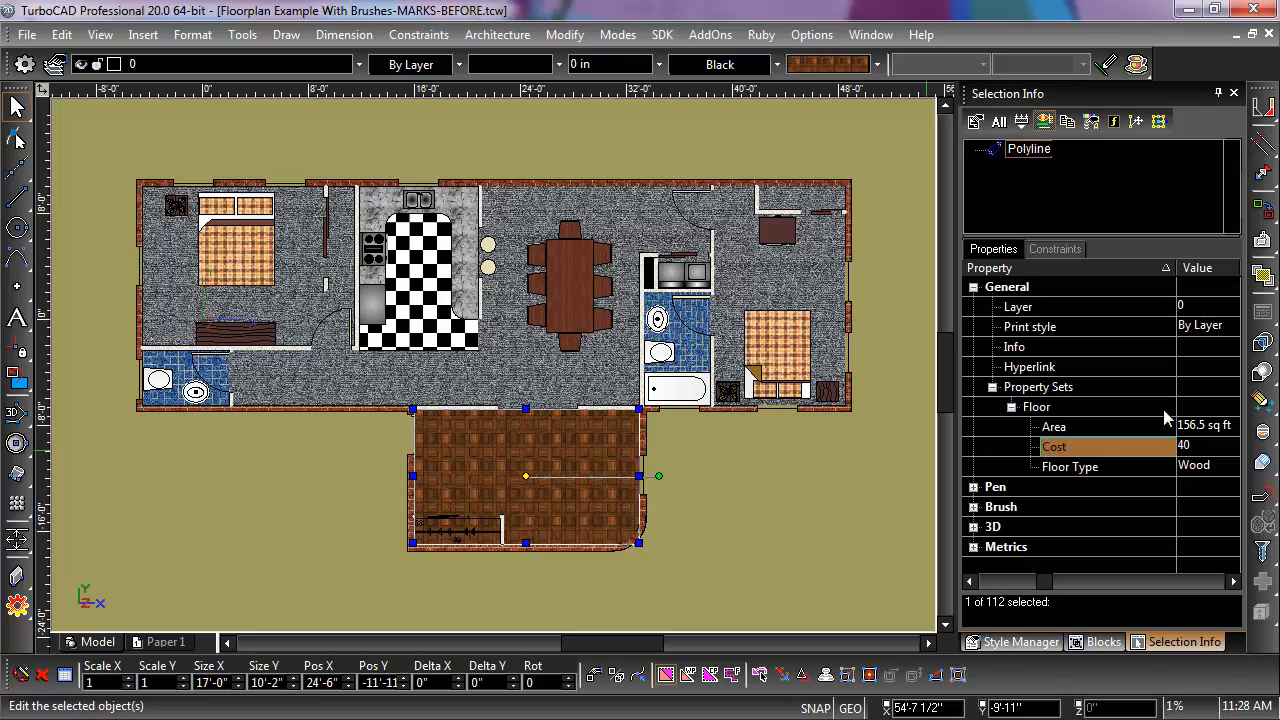
Step: Set Floor Type "Bathroom Tile" and Cost 30 for the floor polyline of the bathroom in the plan's lower-left corner
click(189, 367)
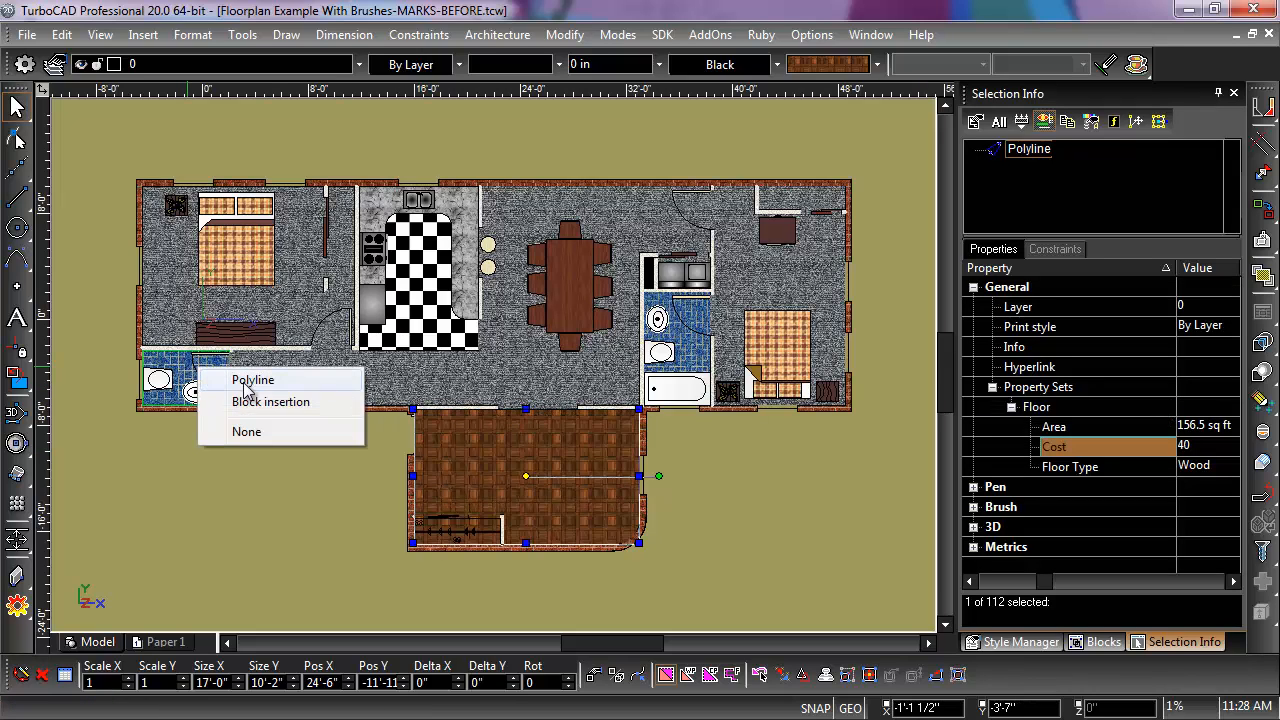
click(248, 382)
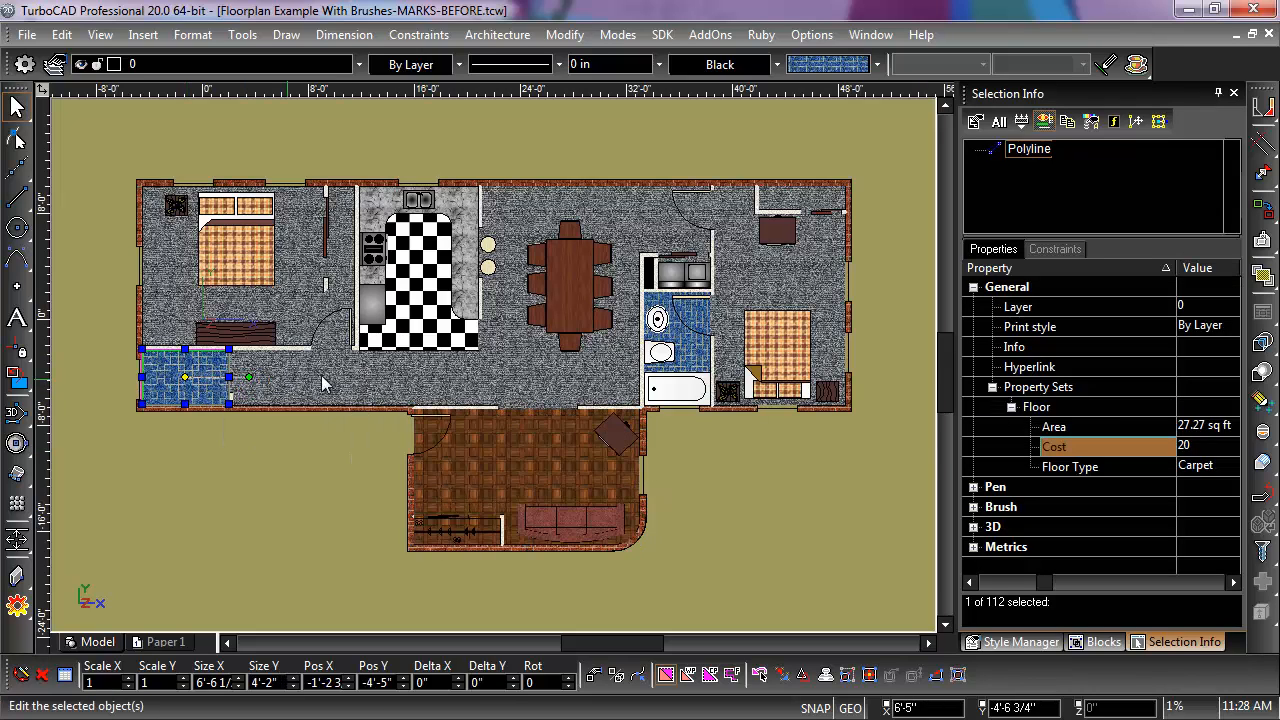
click(1181, 466)
text(B)
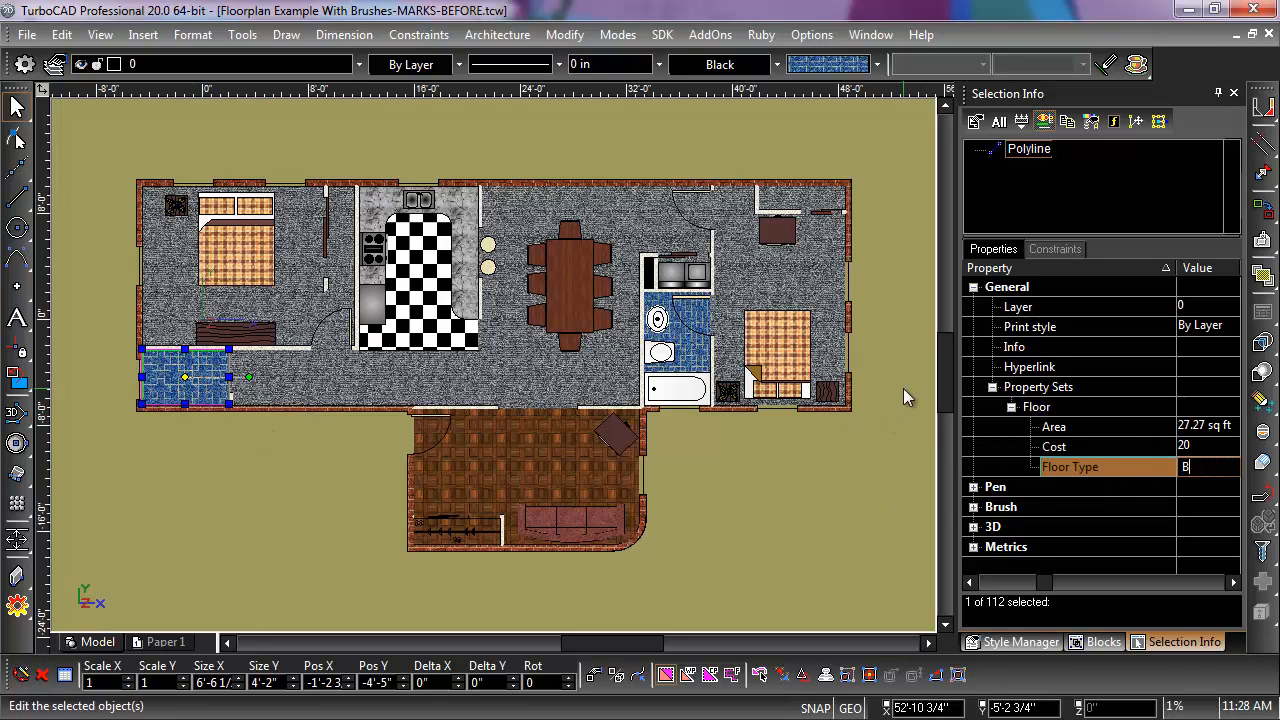
text(athroom Tile)
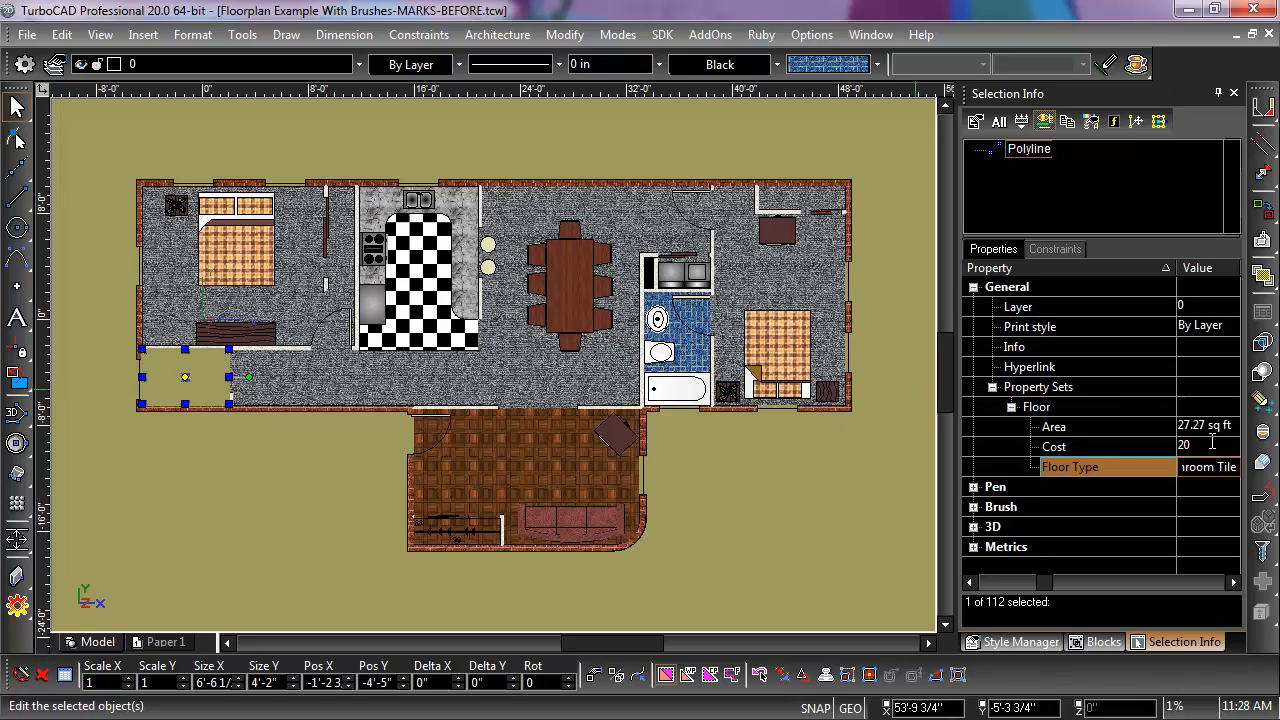
click(1123, 446)
text(3)
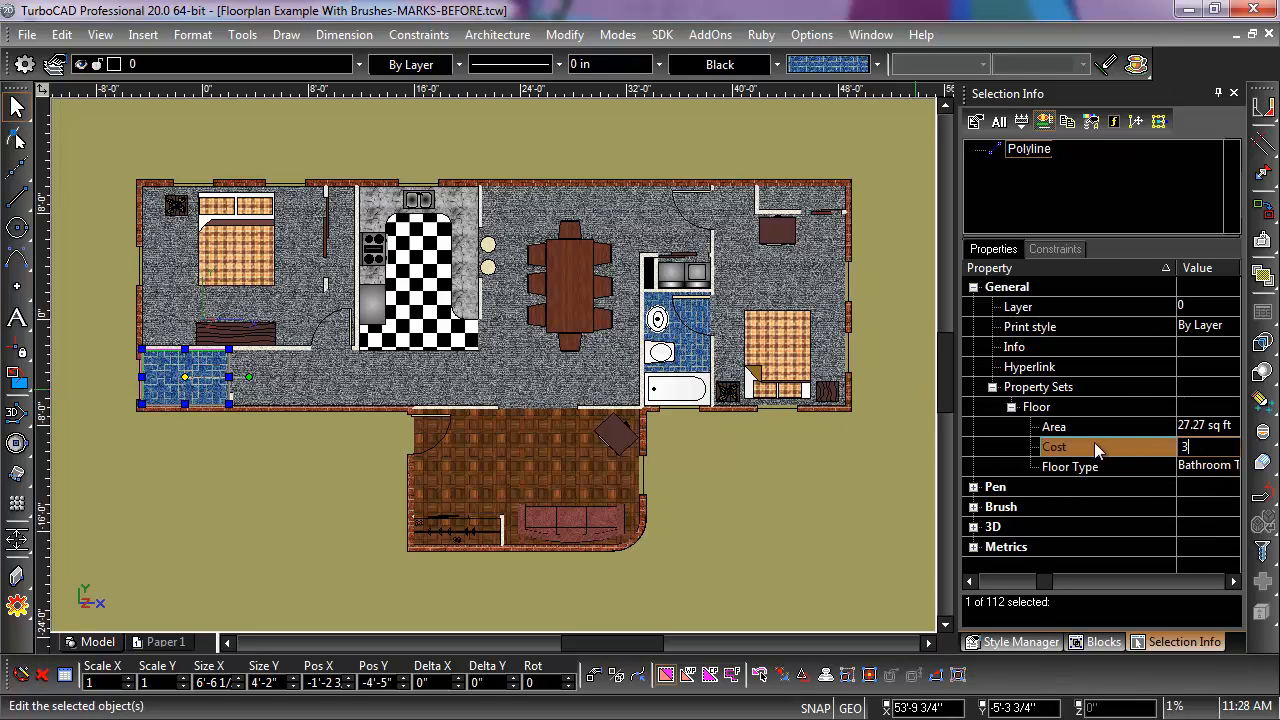
key(Return)
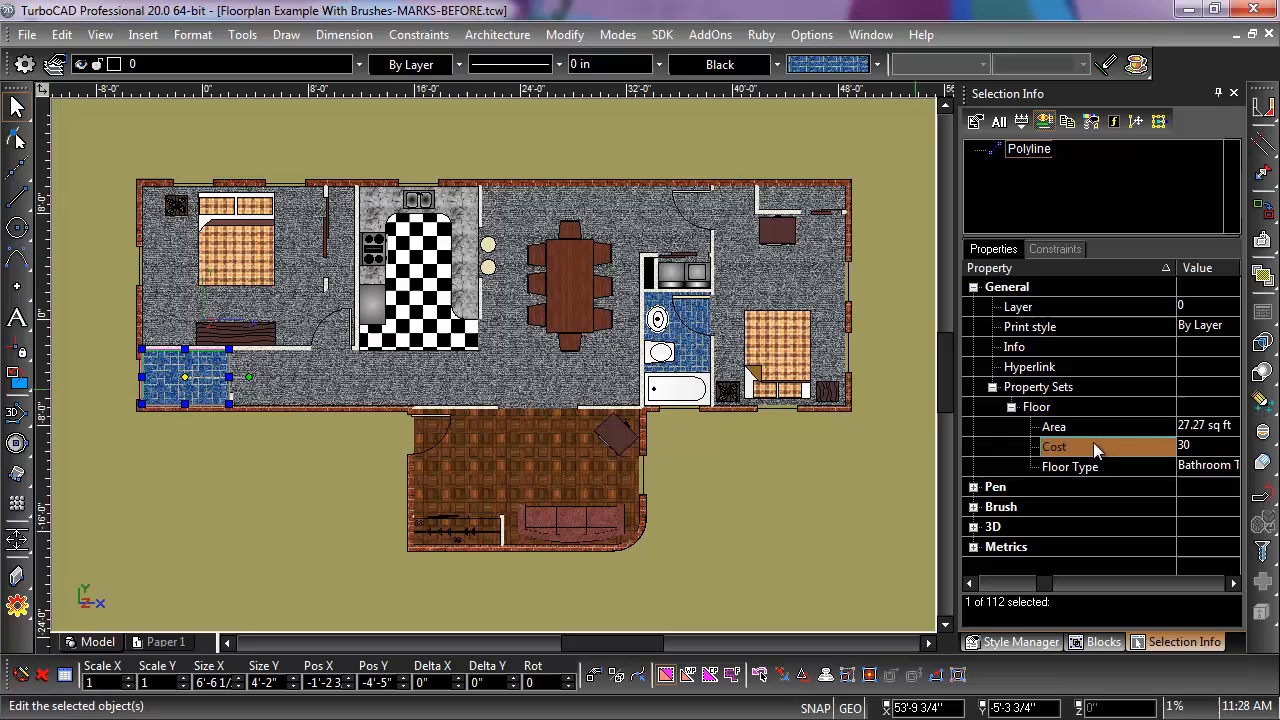
Step: Set Floor Type "Bathroom Tile" and Cost 30 for the floor of the bathroom with the bathtub, then deselect it
click(697, 360)
click(1218, 466)
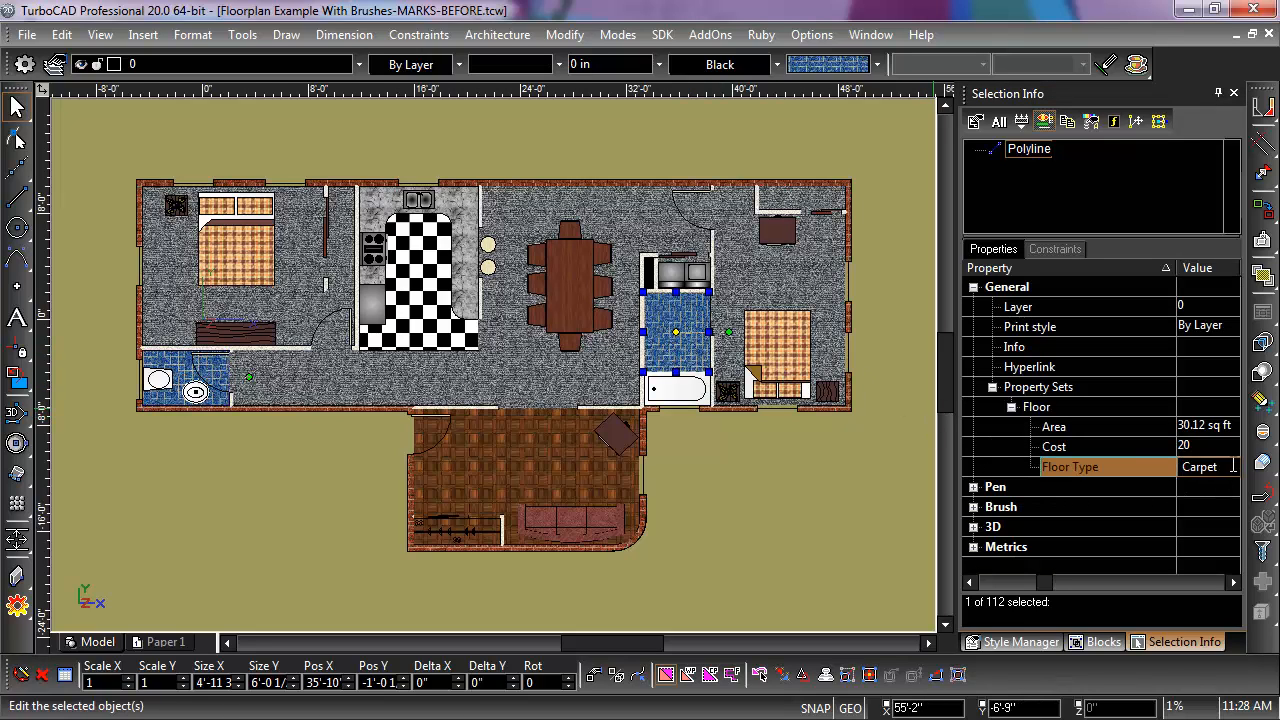
click(1233, 466)
text(Bat)
text(hroom Tile)
click(1198, 446)
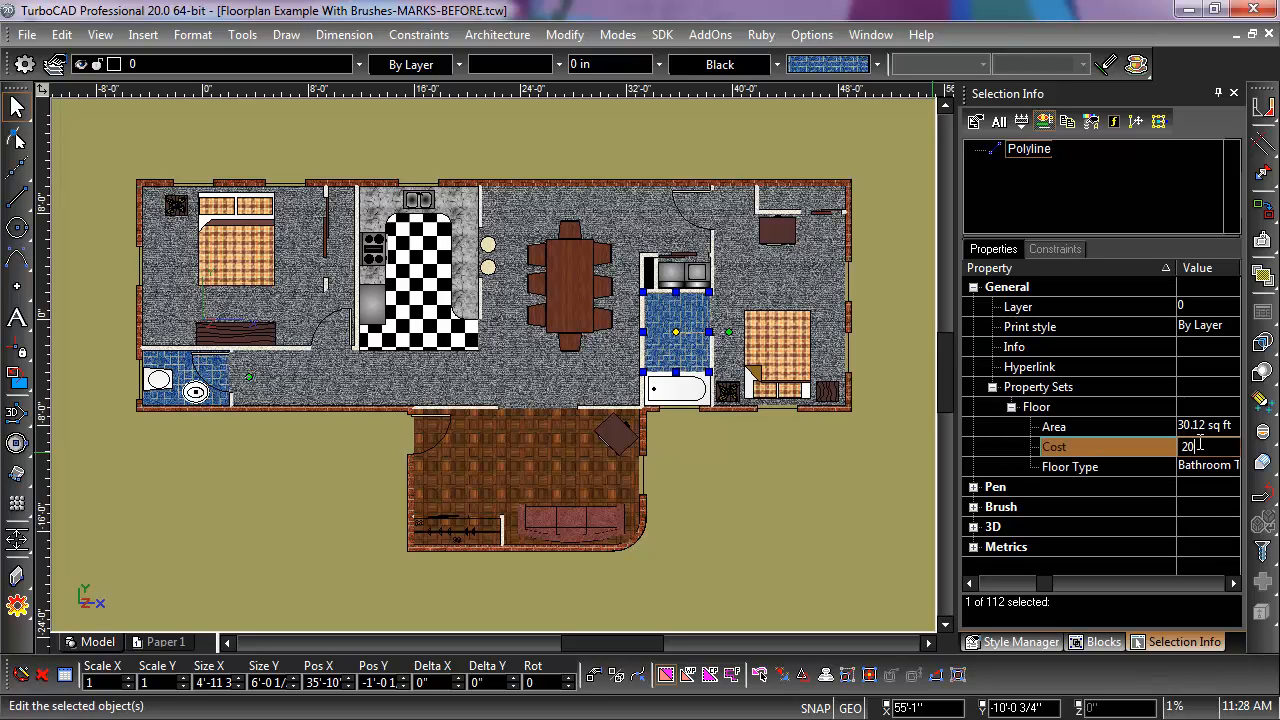
drag(1200, 446, 1135, 447)
text(30)
key(Return)
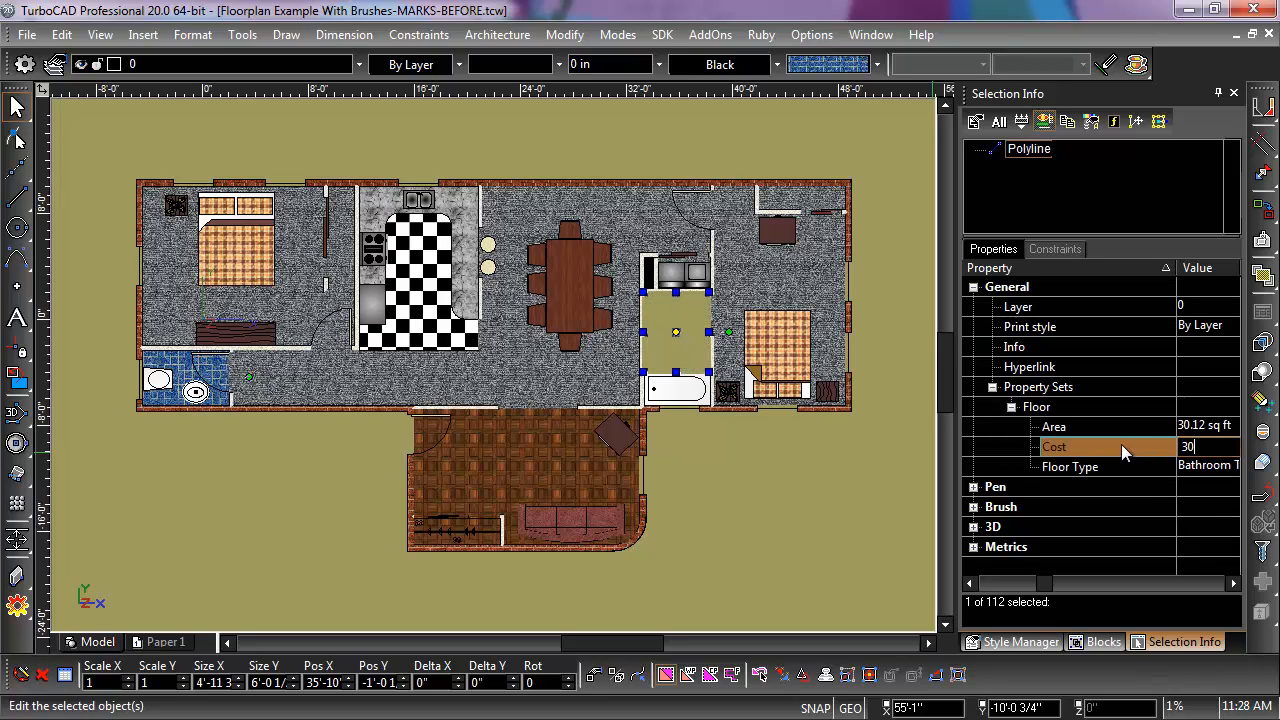
click(728, 494)
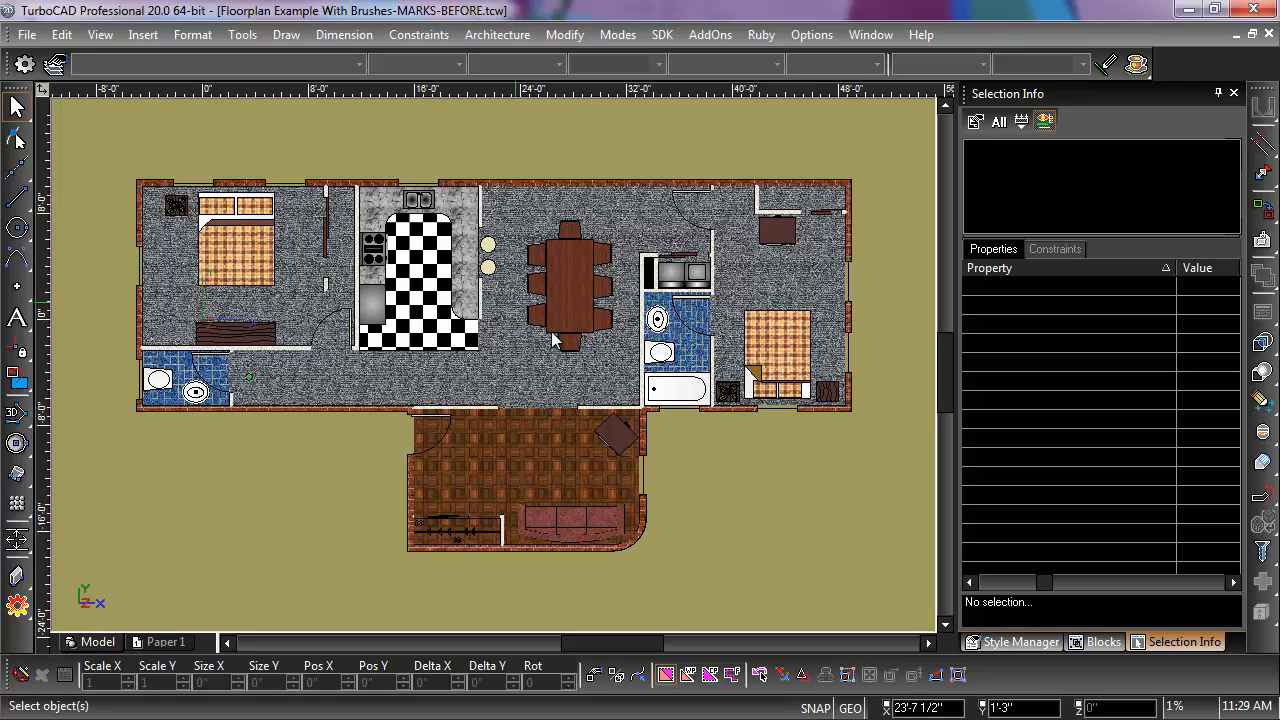
Step: Open the content of the Marker block for editing
click(1100, 644)
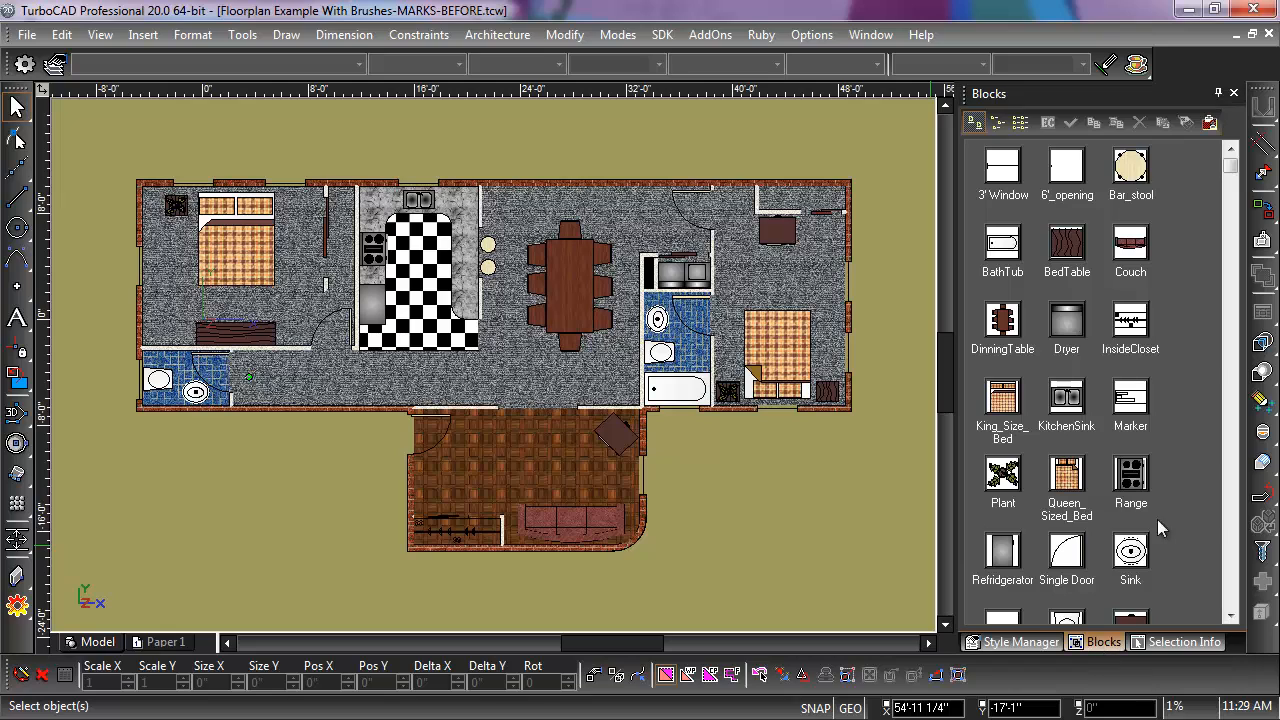
click(1136, 410)
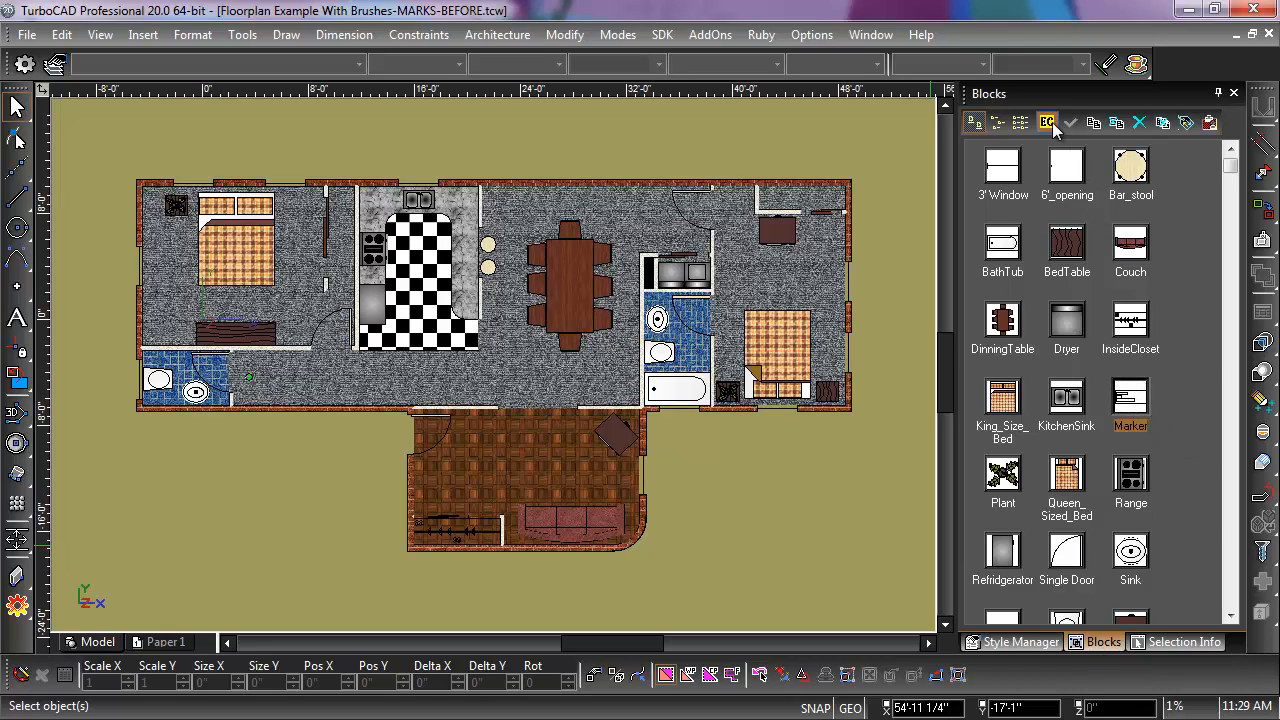
click(1048, 122)
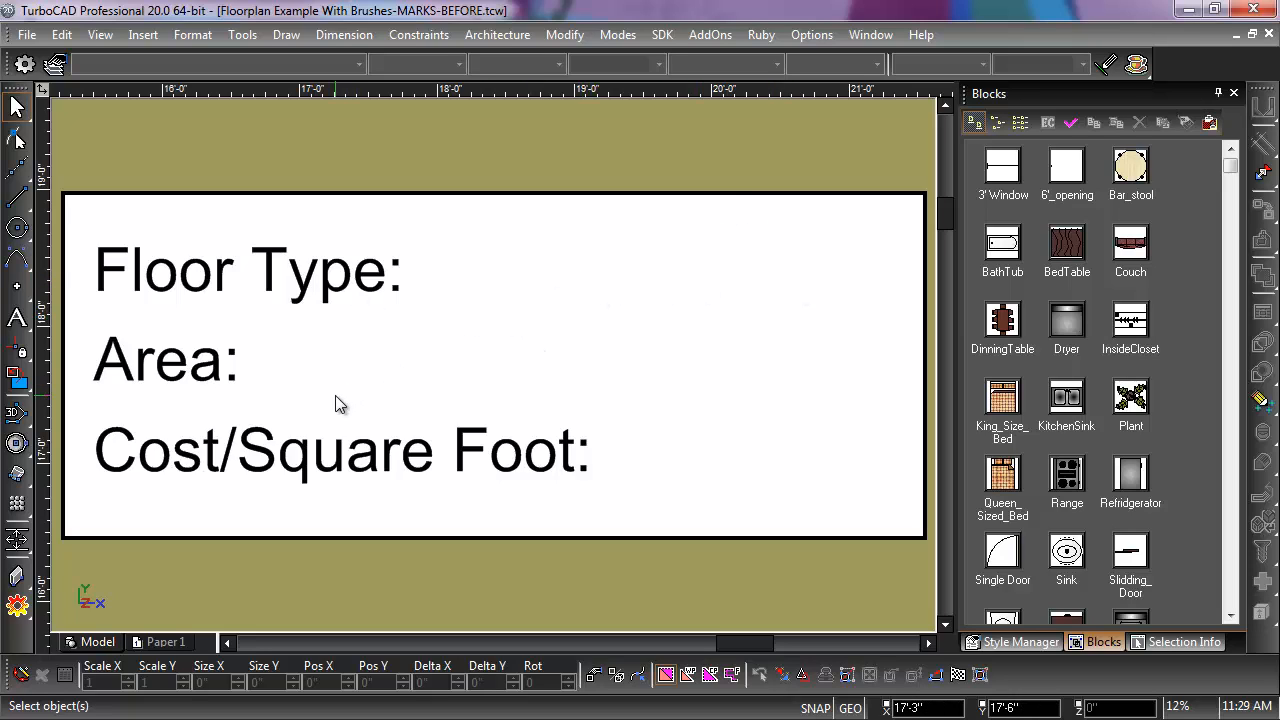
Step: Insert a block attribute definition with the tag FLOOR:TYPE after the "Floor Type:" label in the Marker block
click(145, 35)
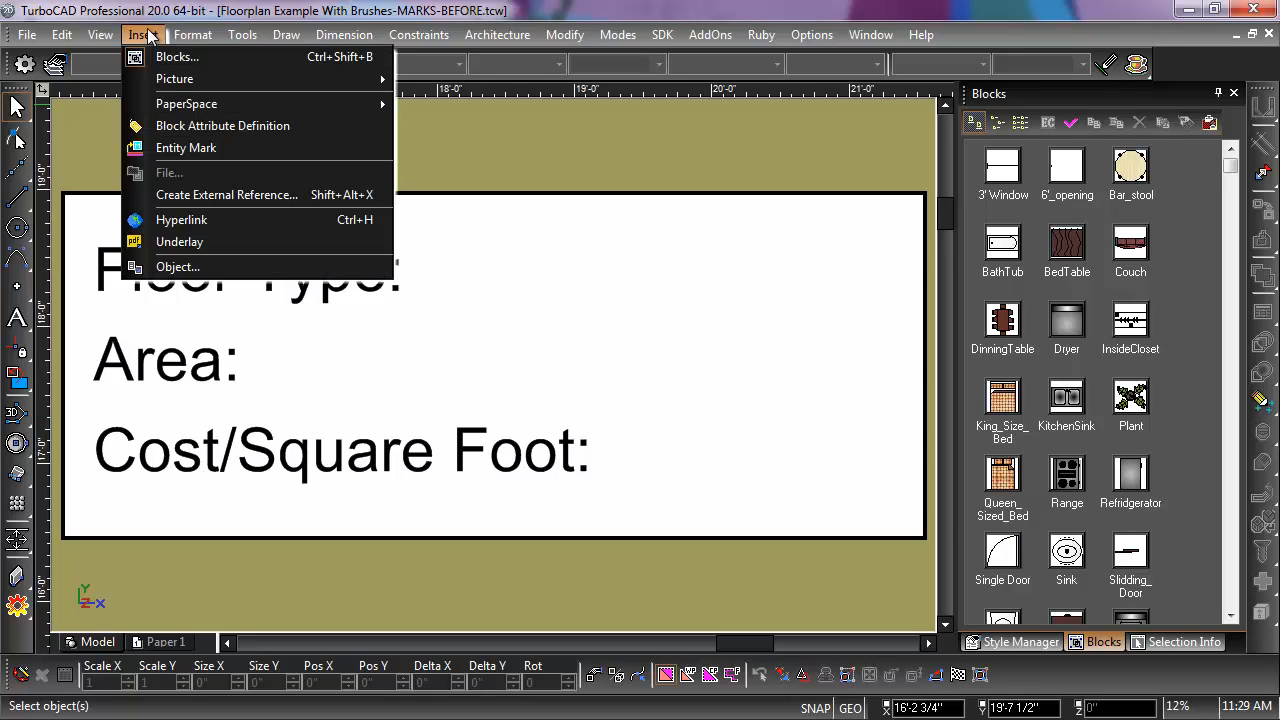
click(230, 127)
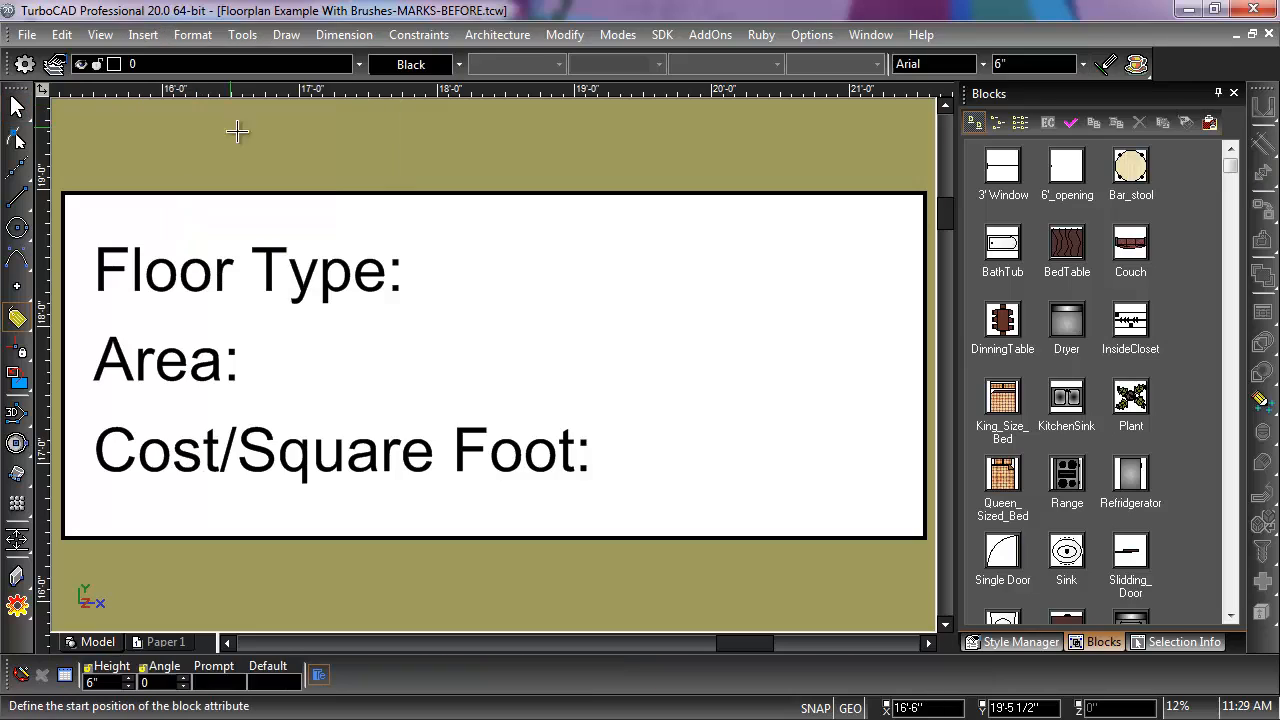
click(441, 233)
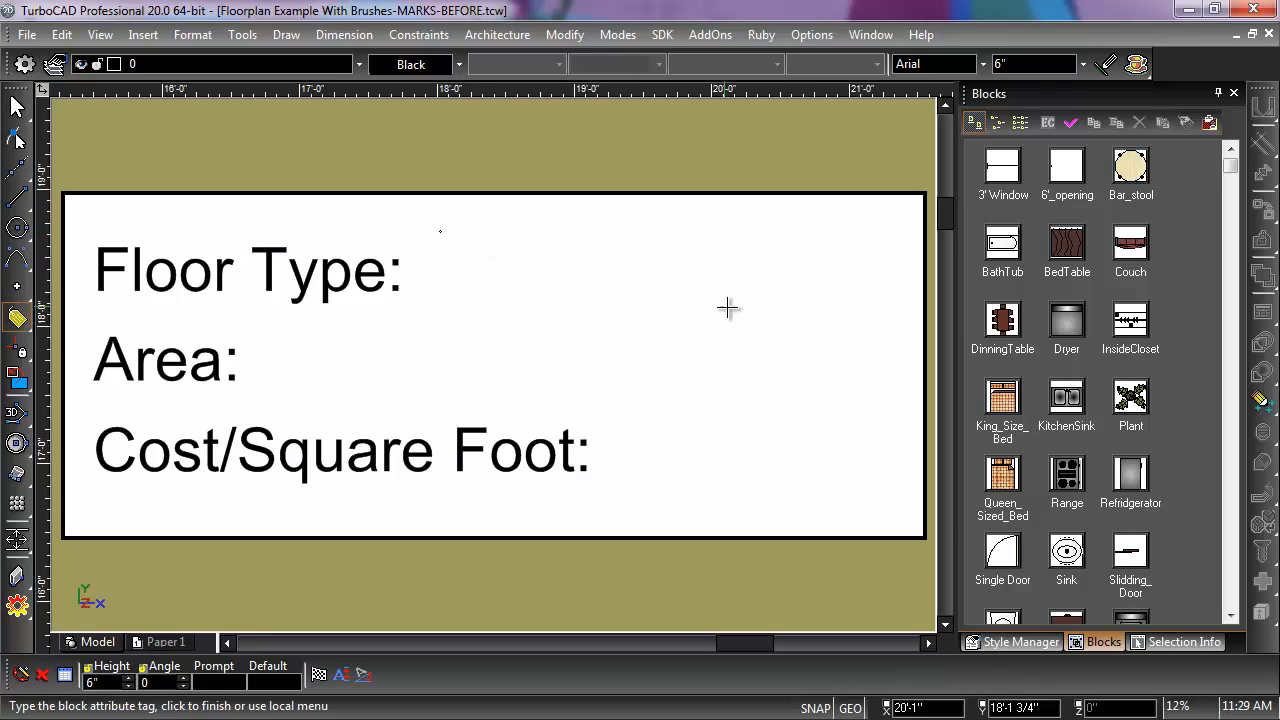
text(FL)
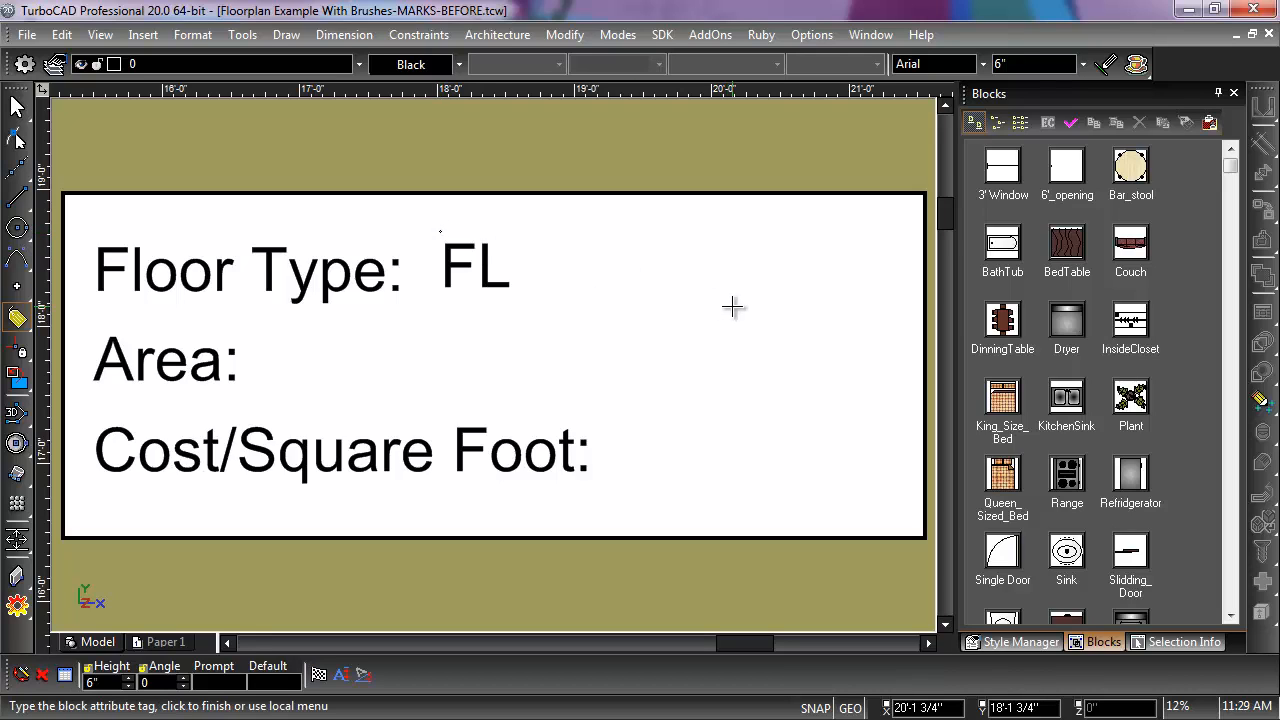
text(OOR:)
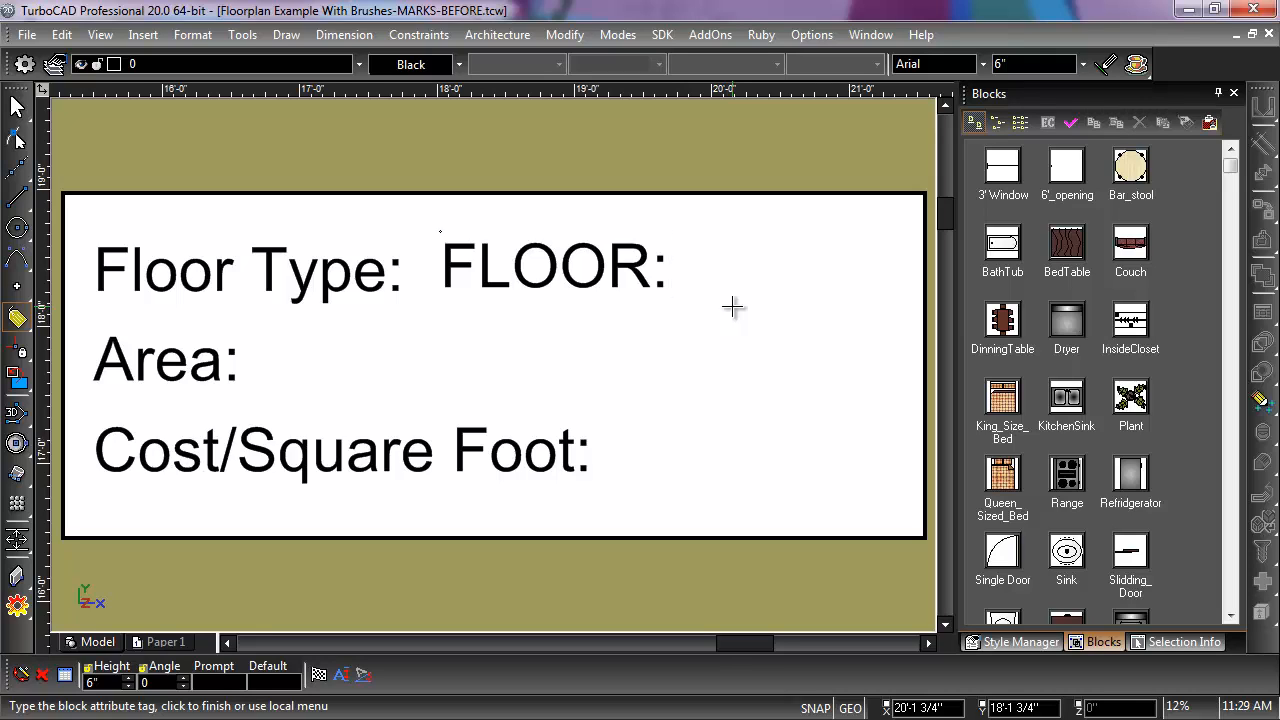
text(TYPE)
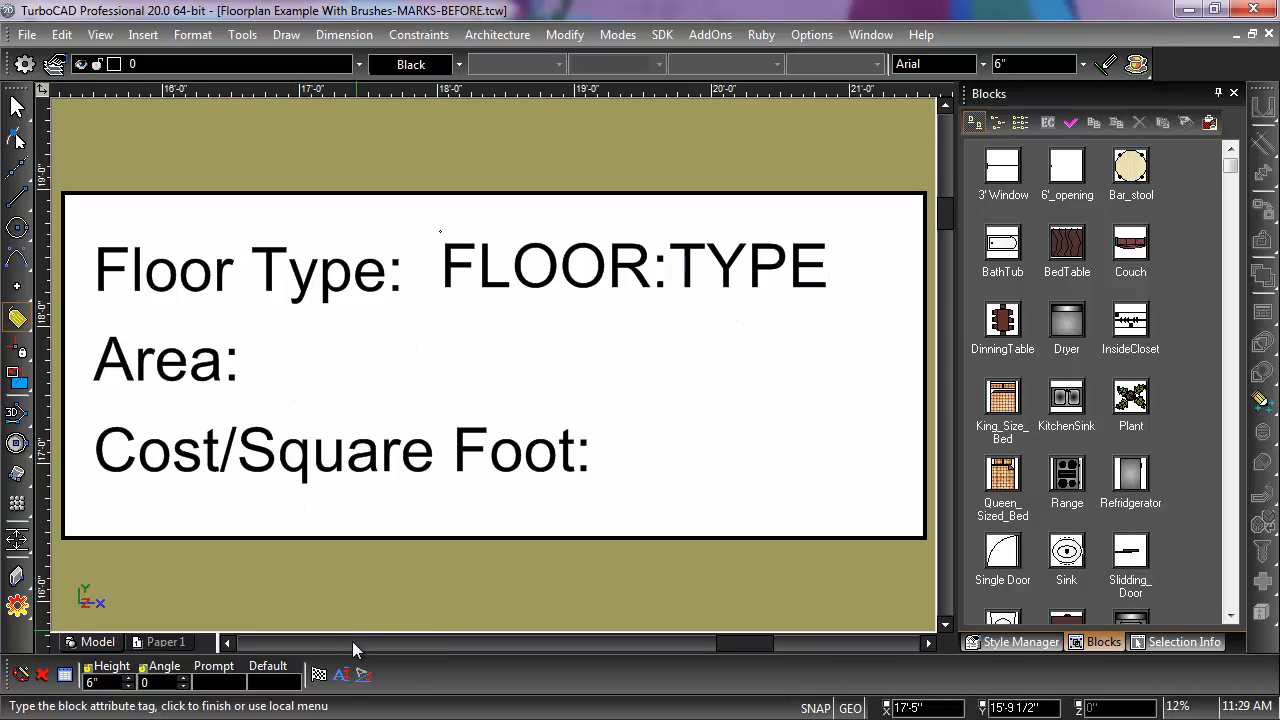
click(318, 675)
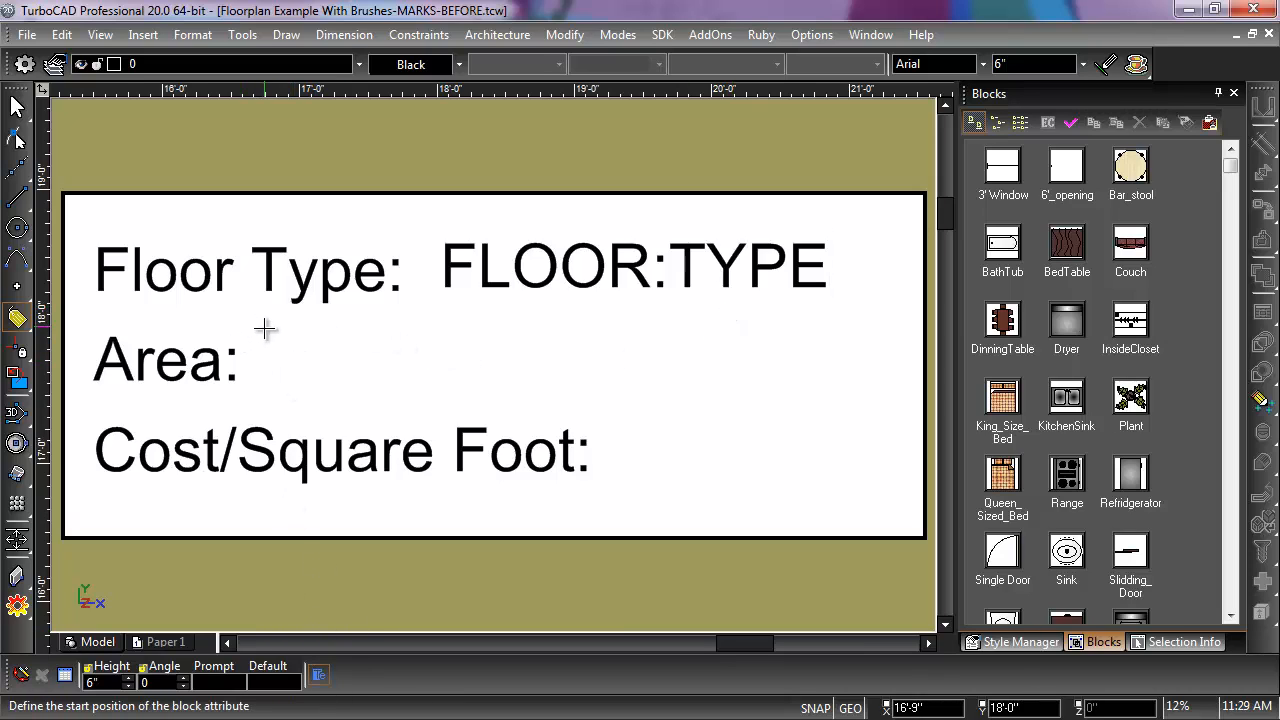
Step: Add a block attribute definition with the tag FLOOR:AREA after the "Area:" label
click(264, 331)
text(FL)
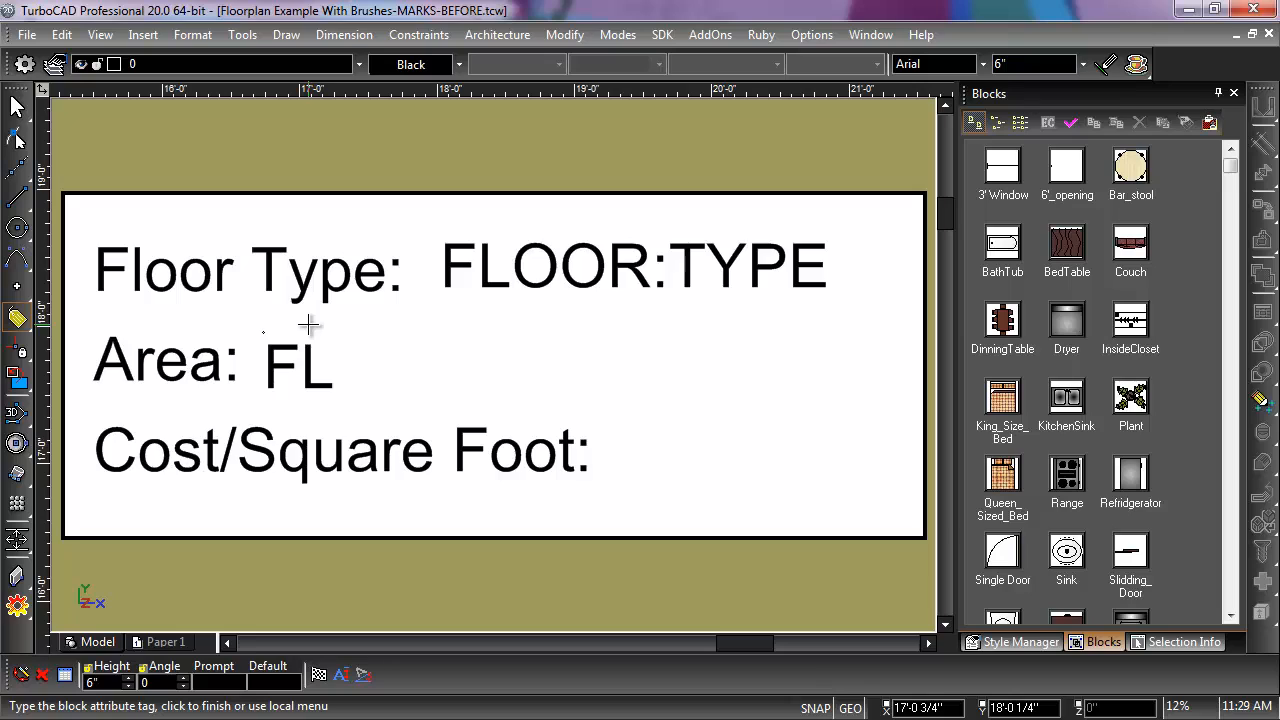
text(OOR:)
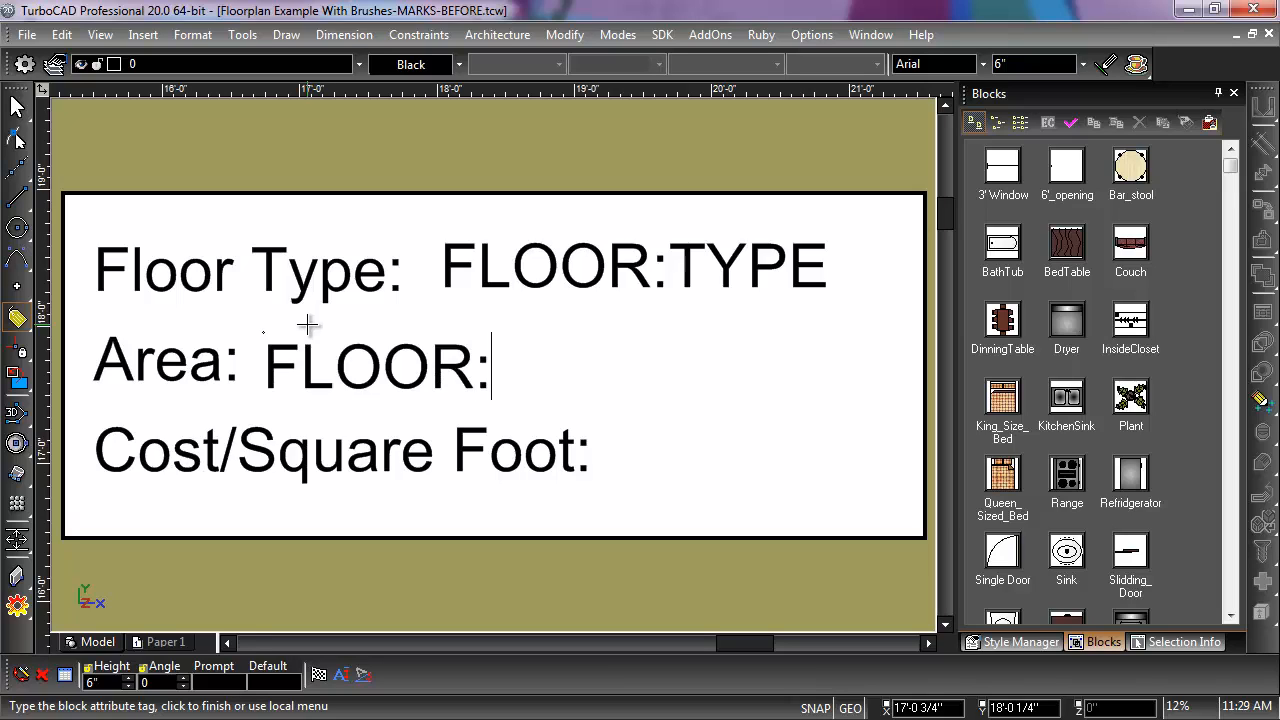
text(AREA)
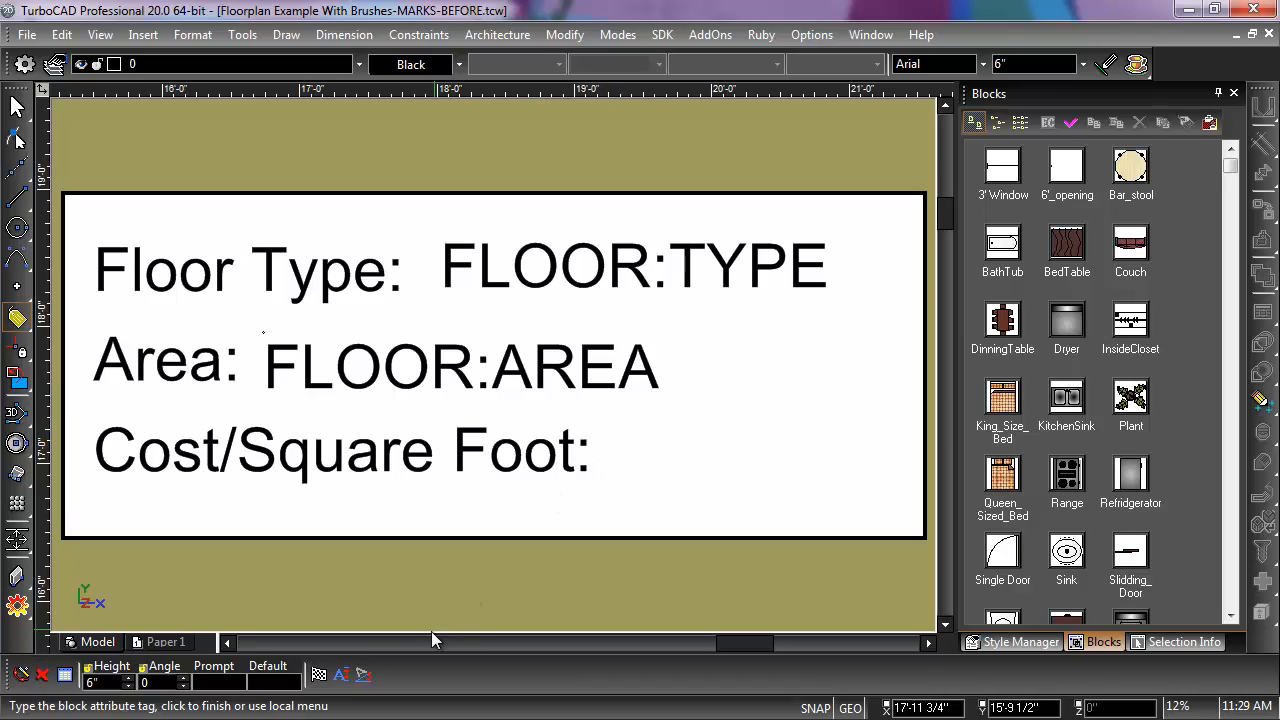
click(318, 674)
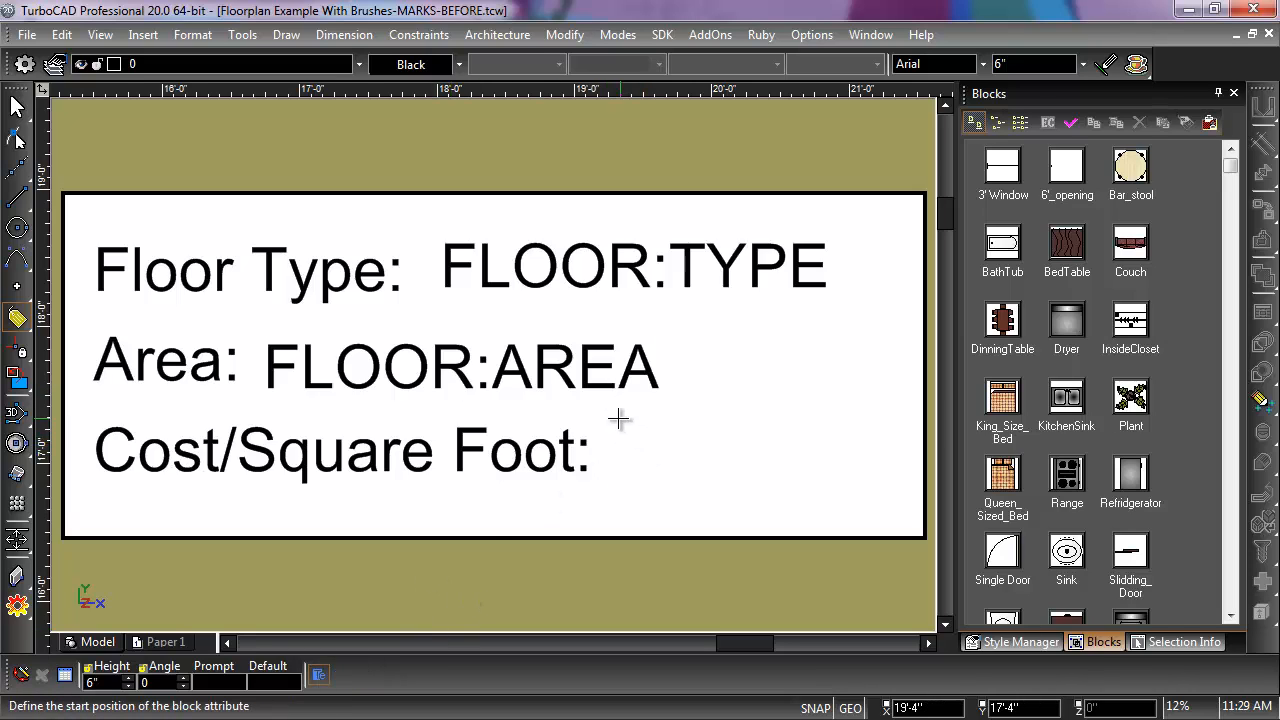
Step: Add a block attribute definition for the floor's cost after the "Cost/Square Foot:" label, with a tag beginning FLOOR:CO
click(612, 421)
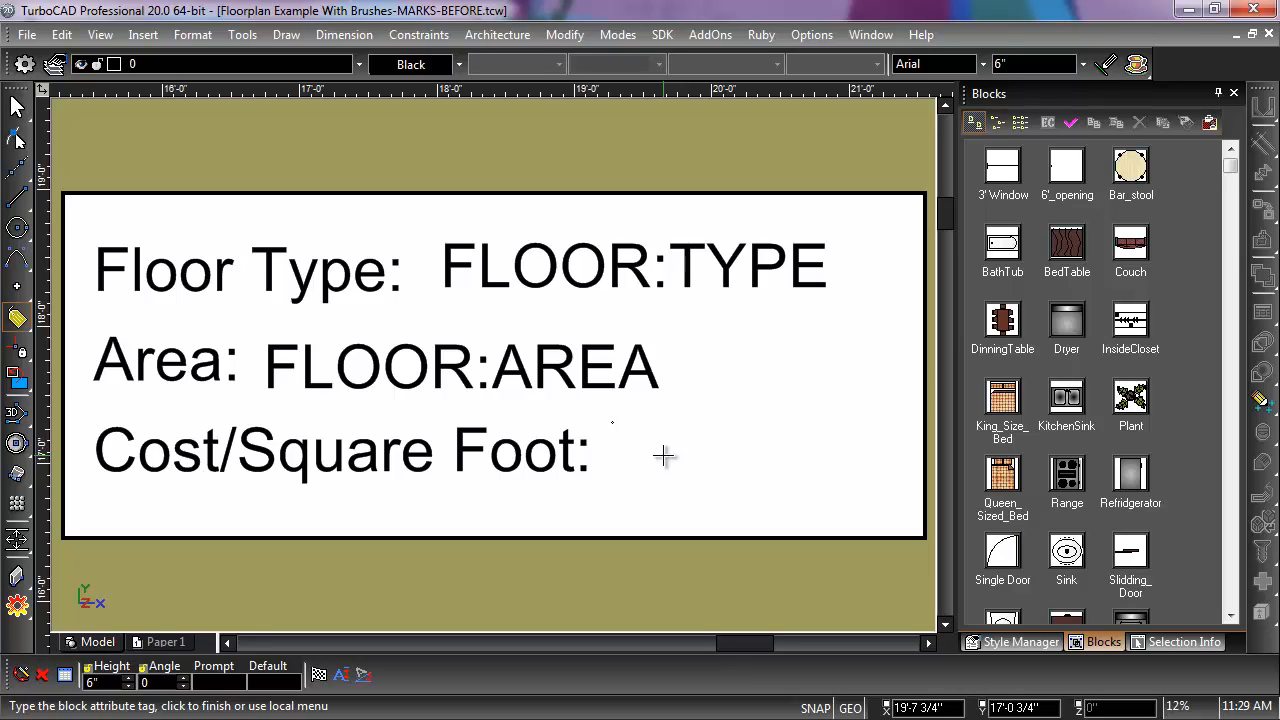
text(C)
key(BackSpace)
text(FLOOR)
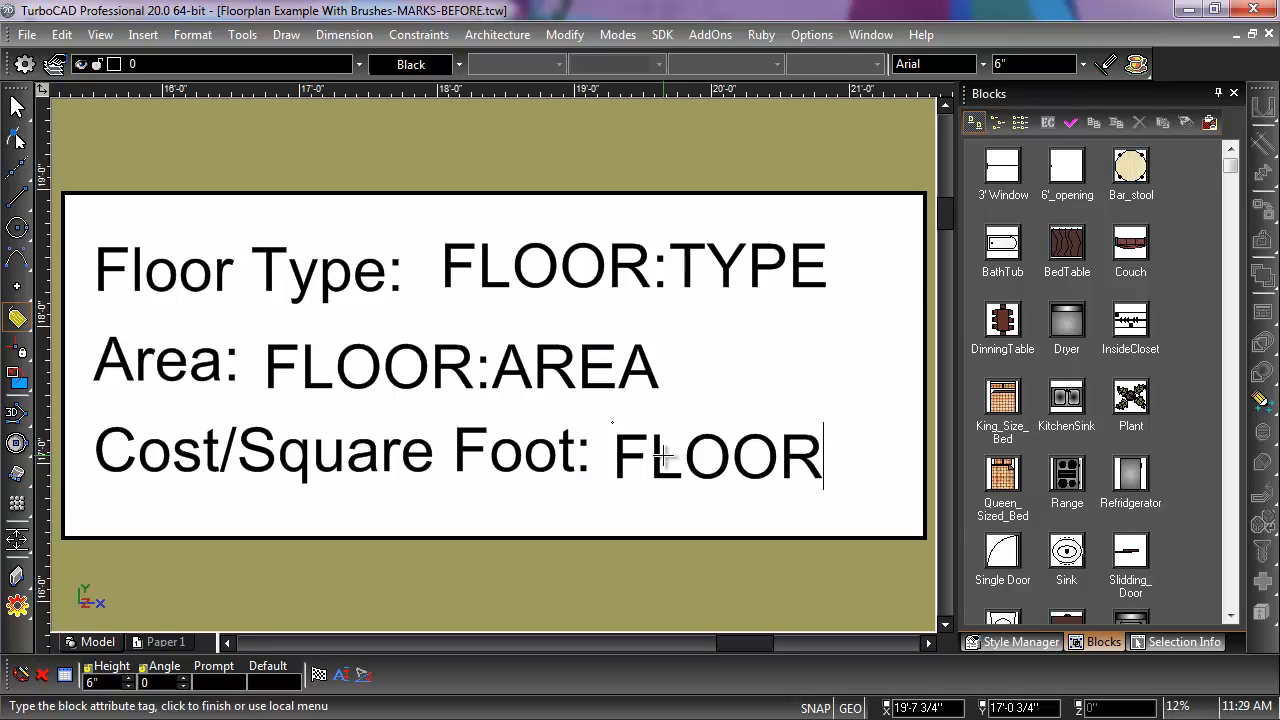
text(:CO)
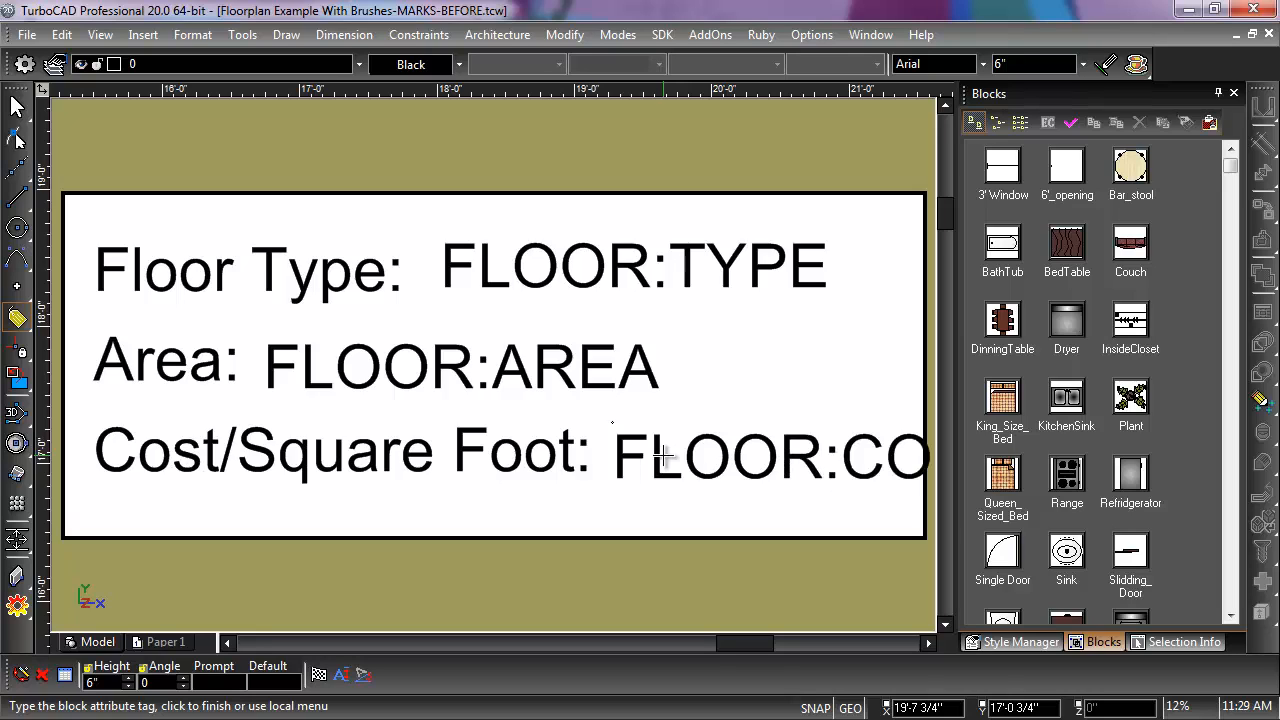
click(320, 676)
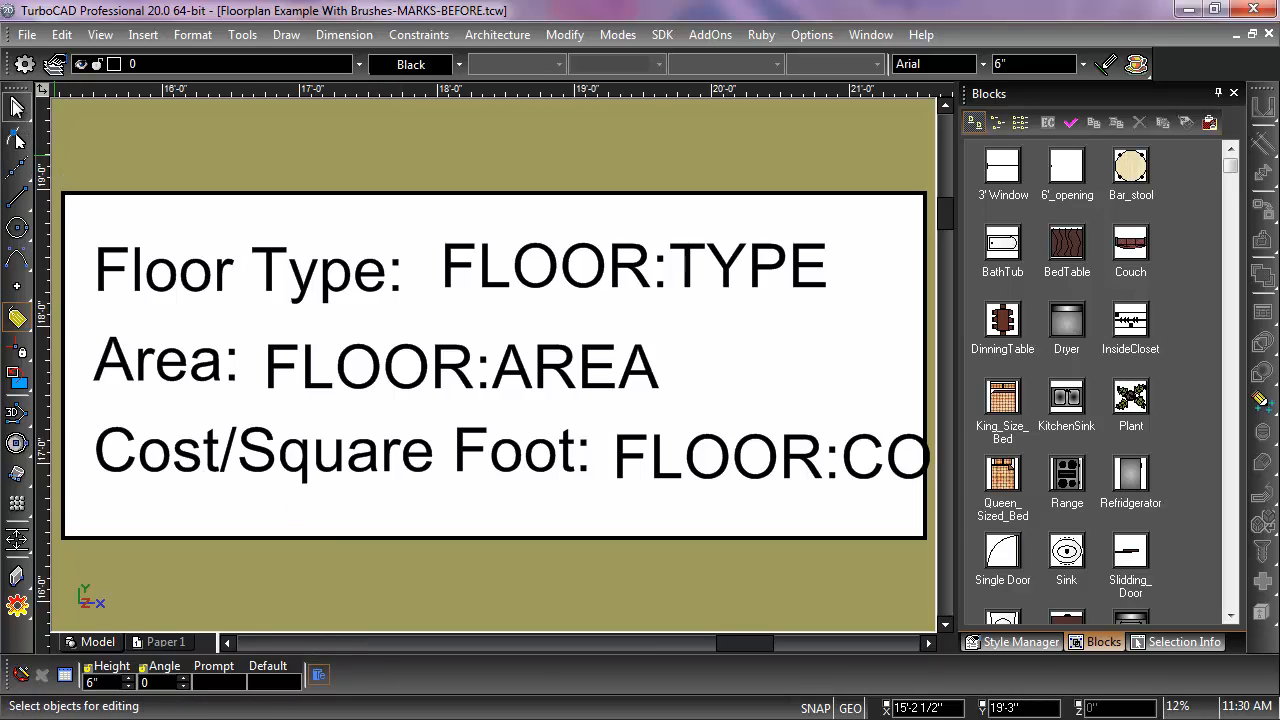
Step: Move the cost attribute definition right beside the "Cost/Square Foot:" label and finish editing the Marker block
click(16, 108)
click(637, 466)
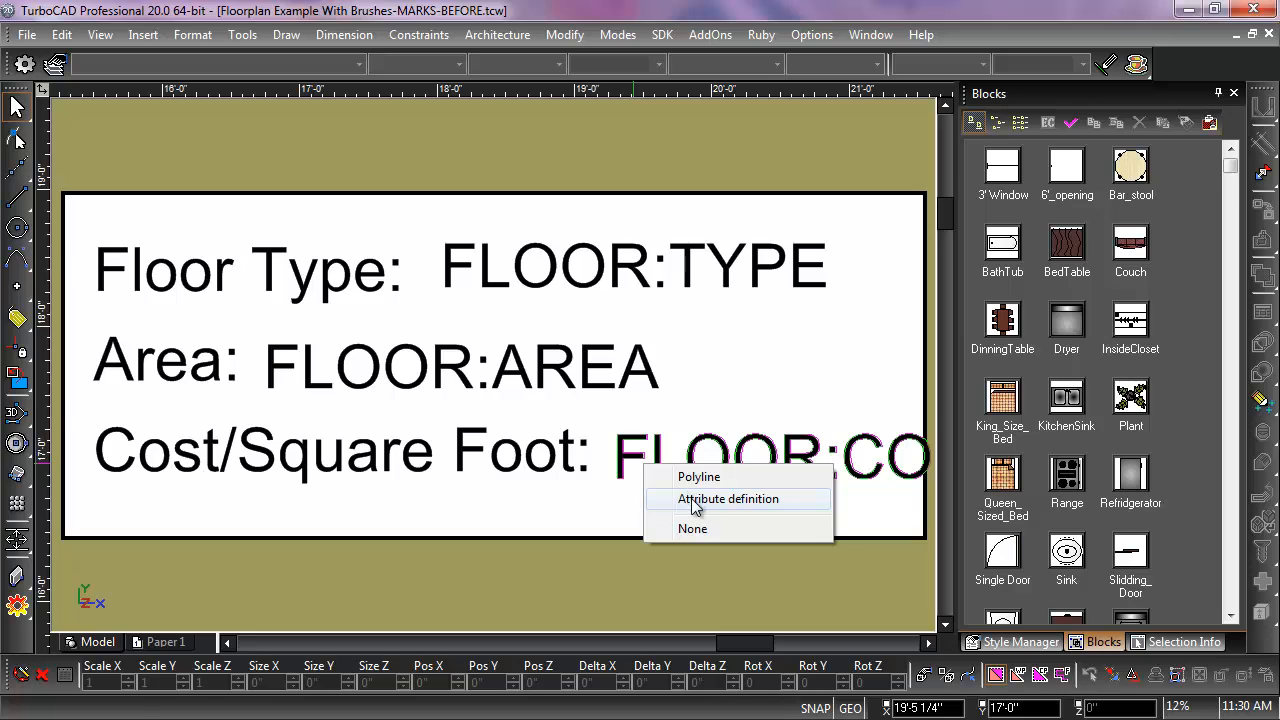
click(697, 499)
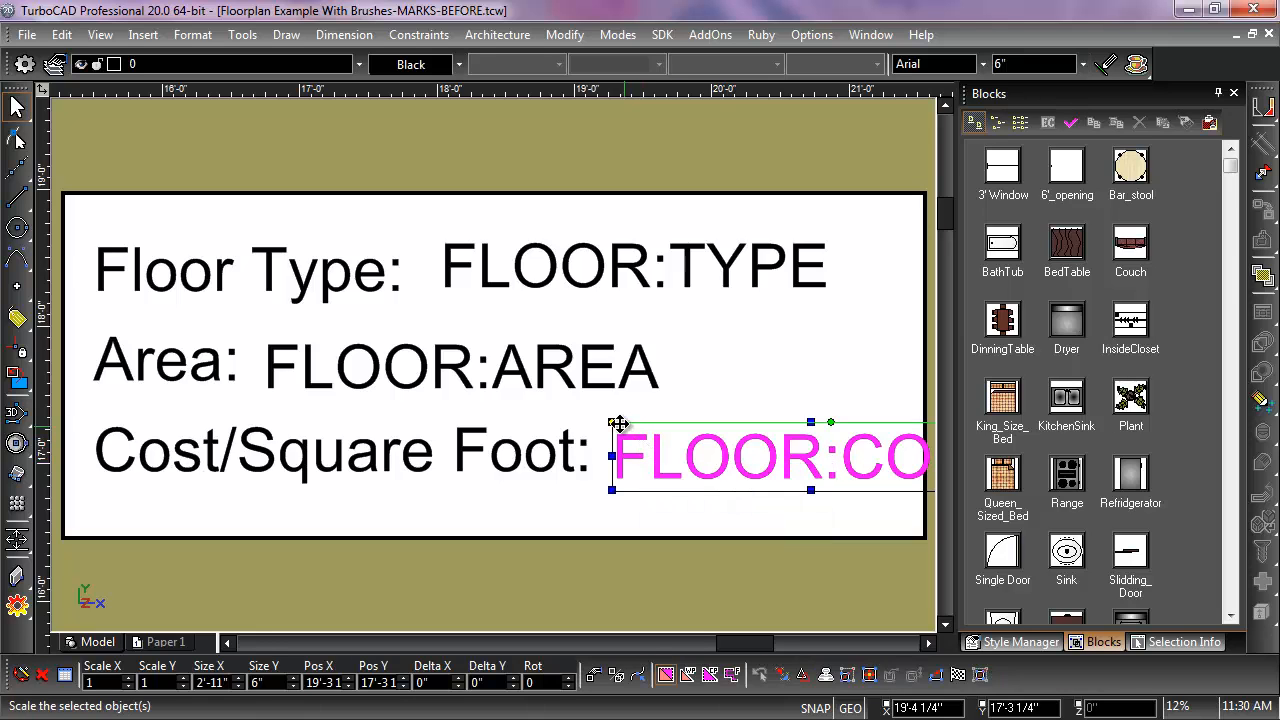
drag(619, 424, 604, 415)
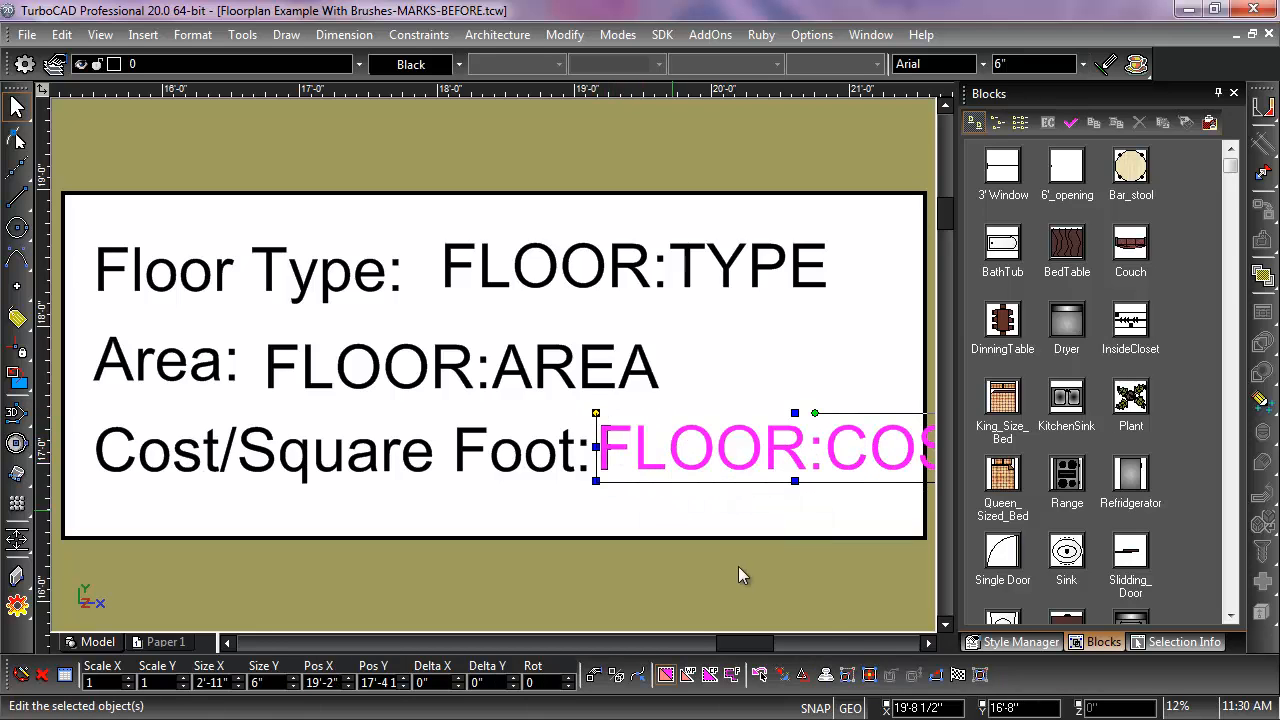
click(958, 675)
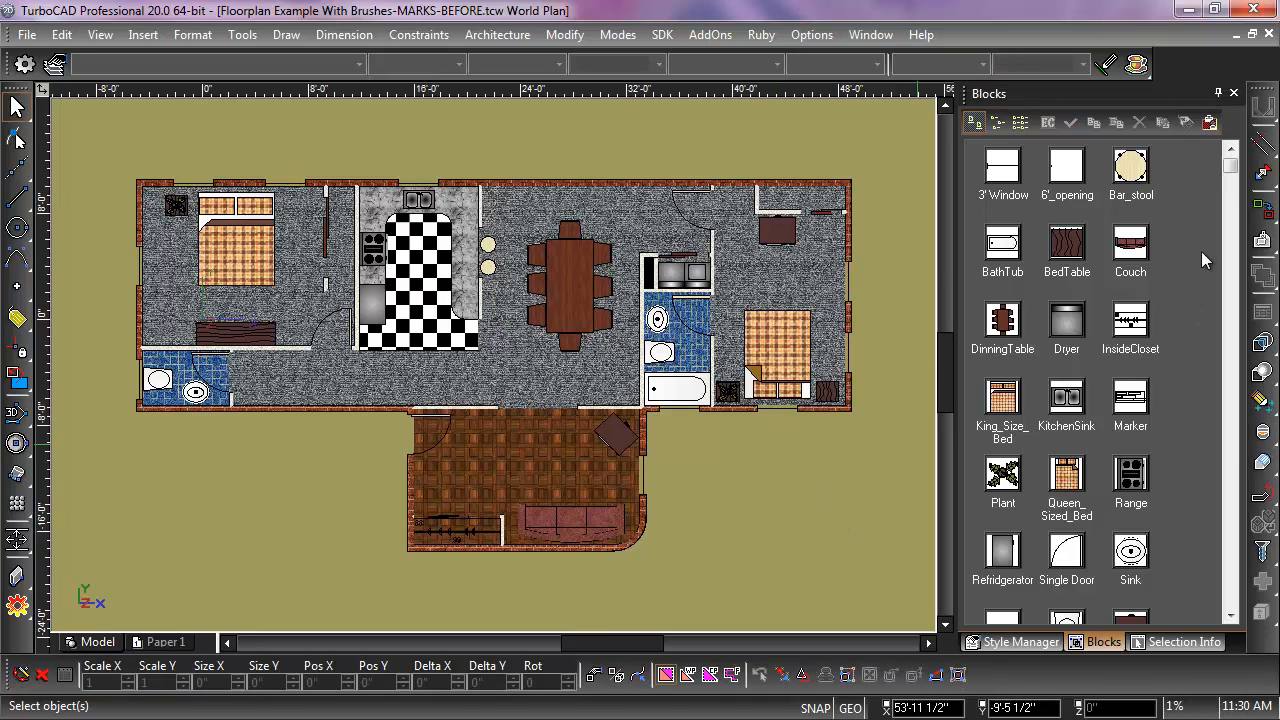
Step: Try to place an entity mark on the parquet floor of the room with the sofa
click(1218, 94)
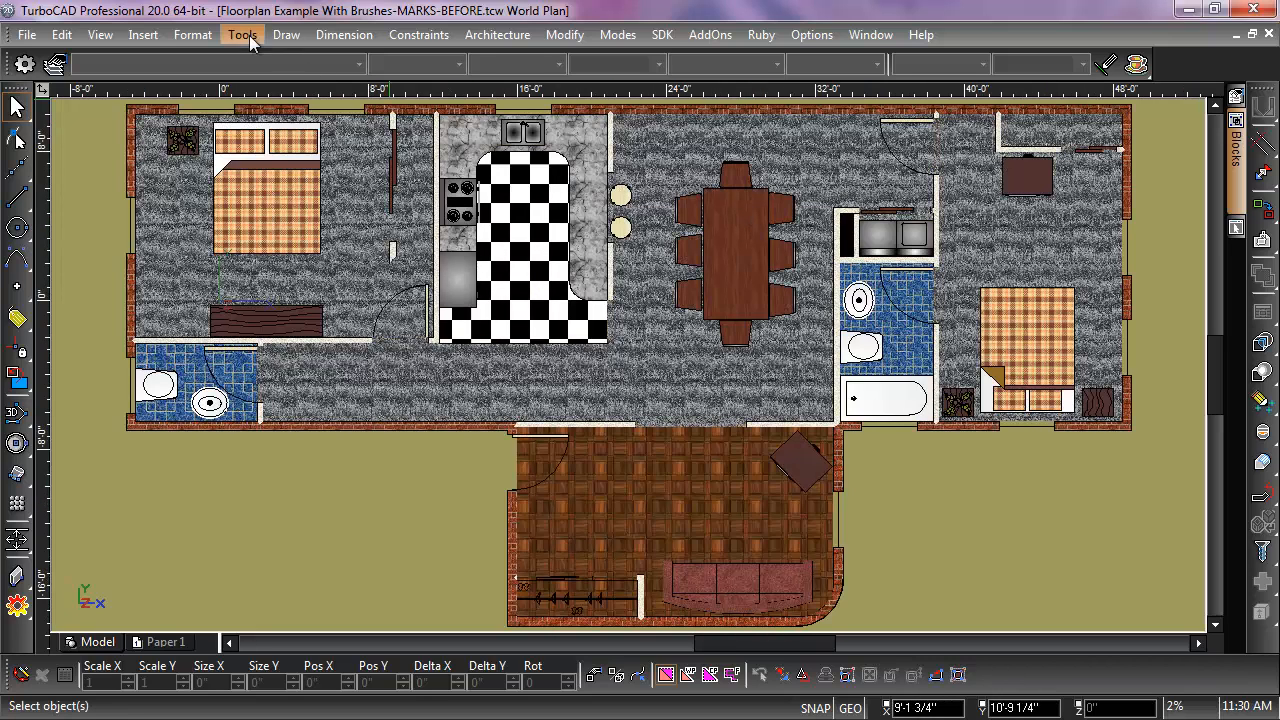
click(143, 35)
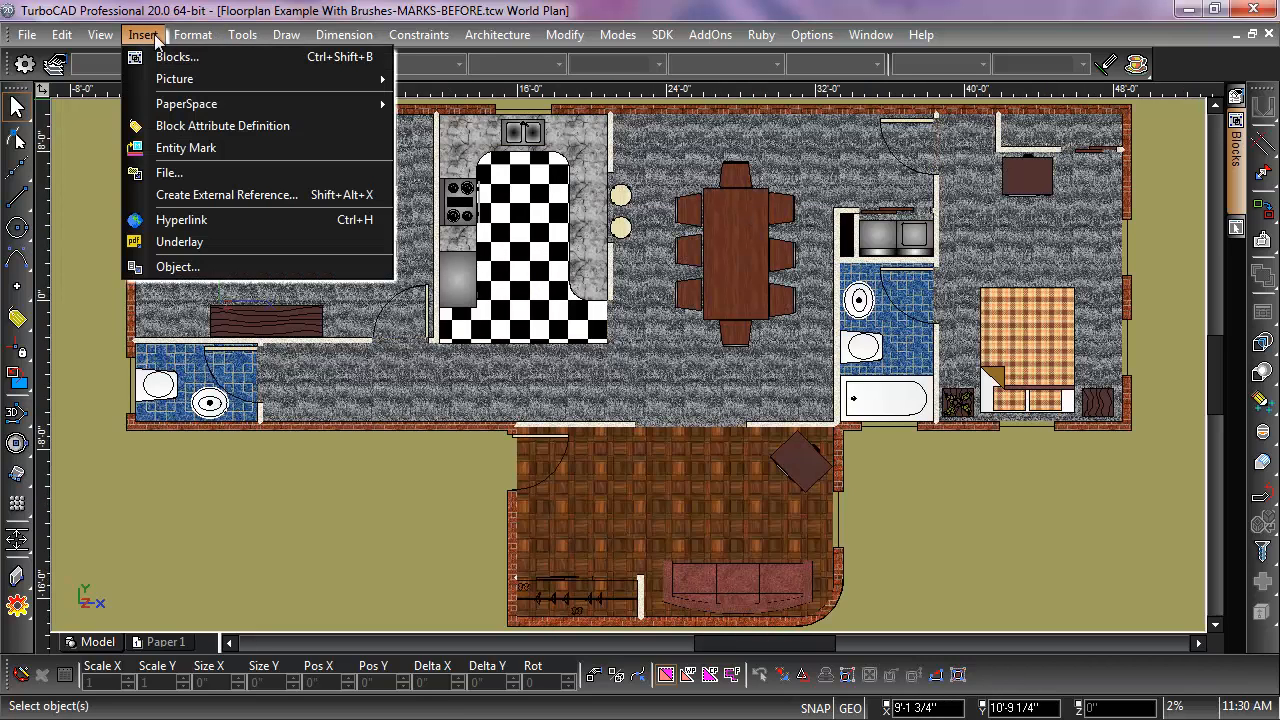
click(188, 154)
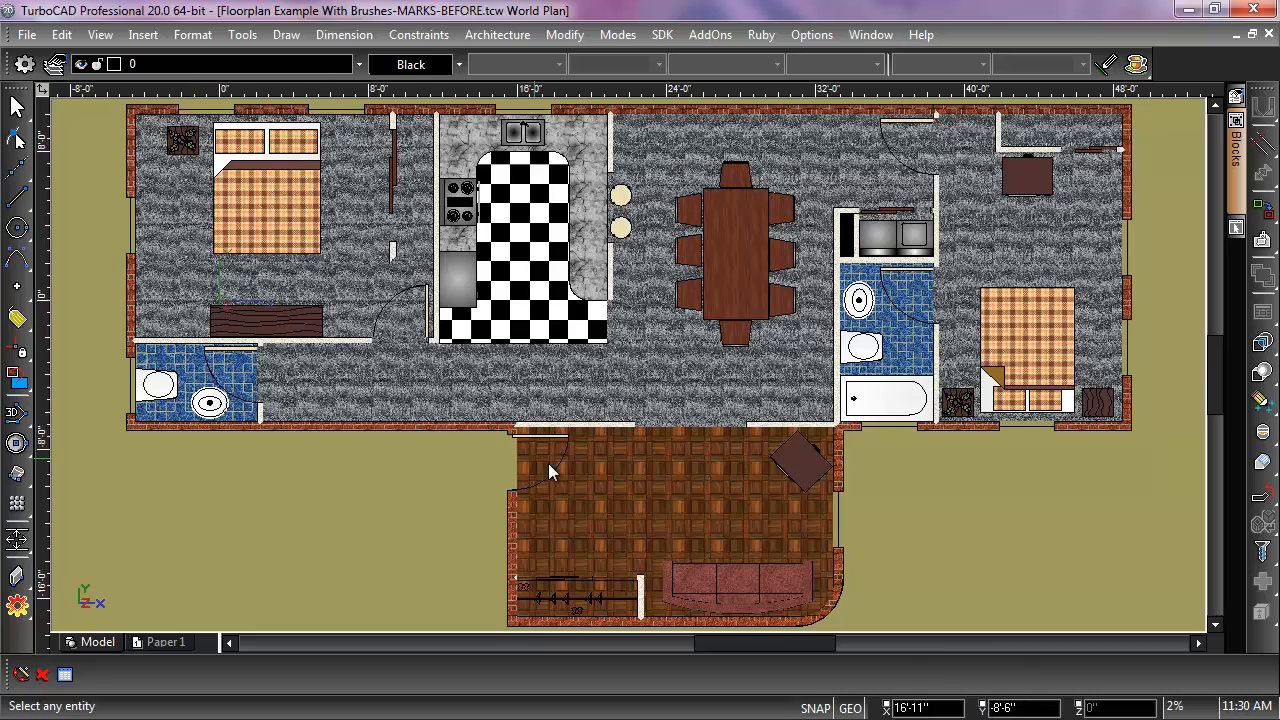
click(688, 500)
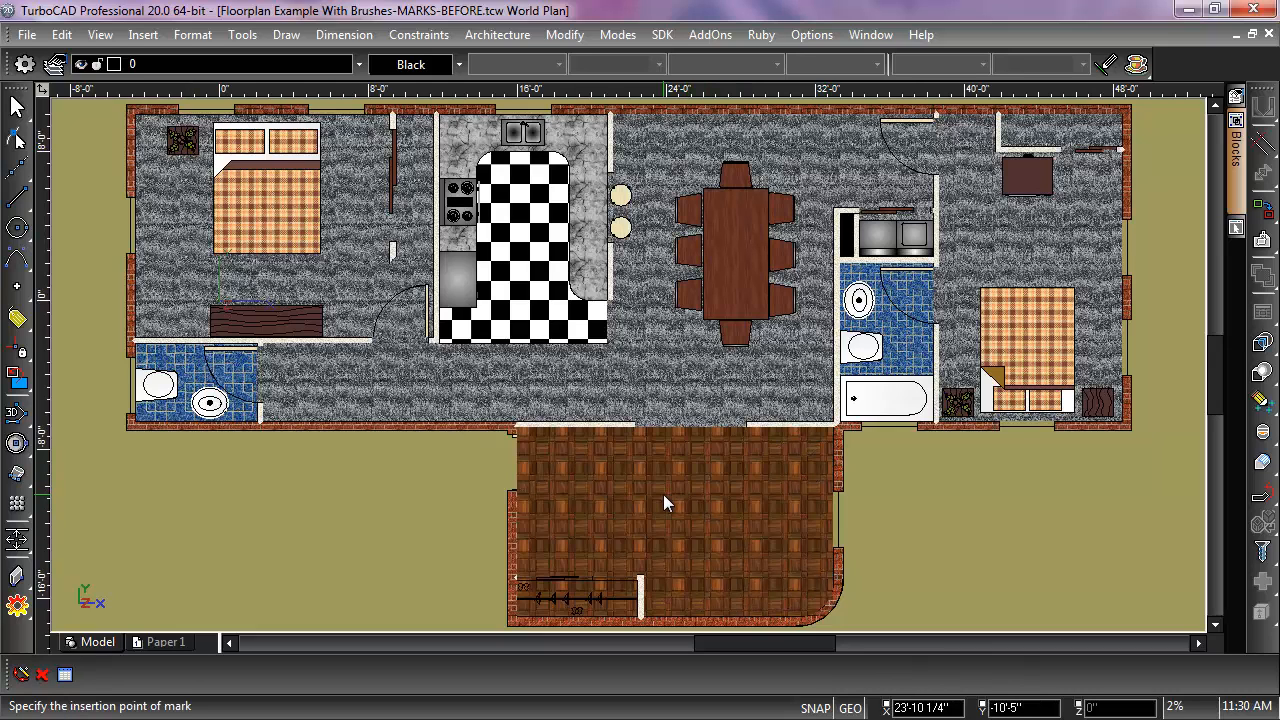
click(663, 494)
click(660, 502)
click(664, 502)
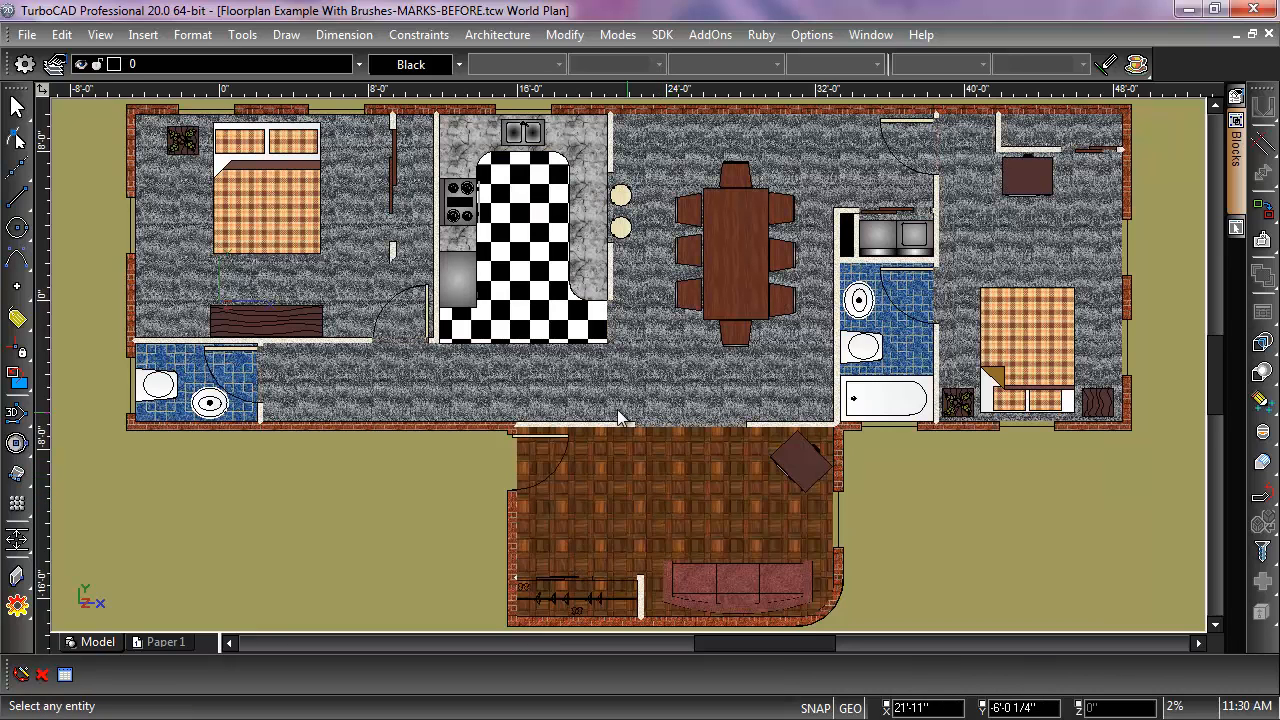
Step: Keep the Style Manager open and select the Floor entry under Entity Mark Definitions
click(1237, 229)
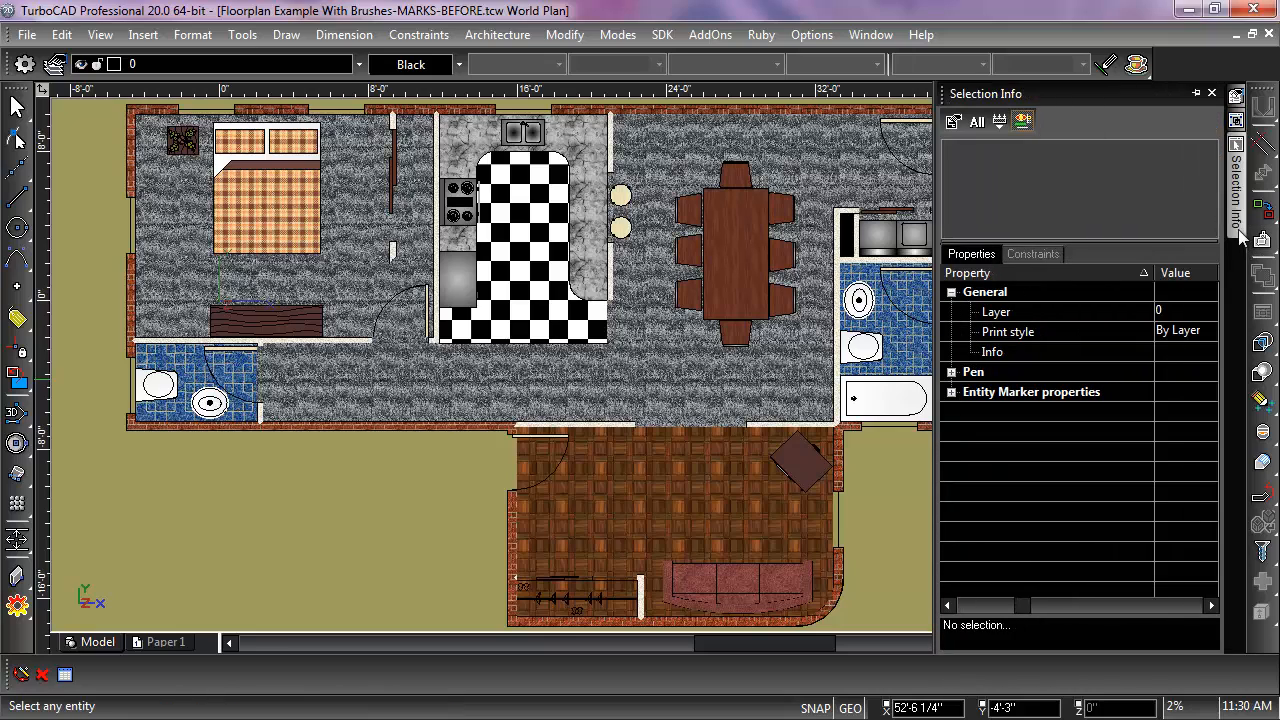
click(1237, 98)
click(1196, 93)
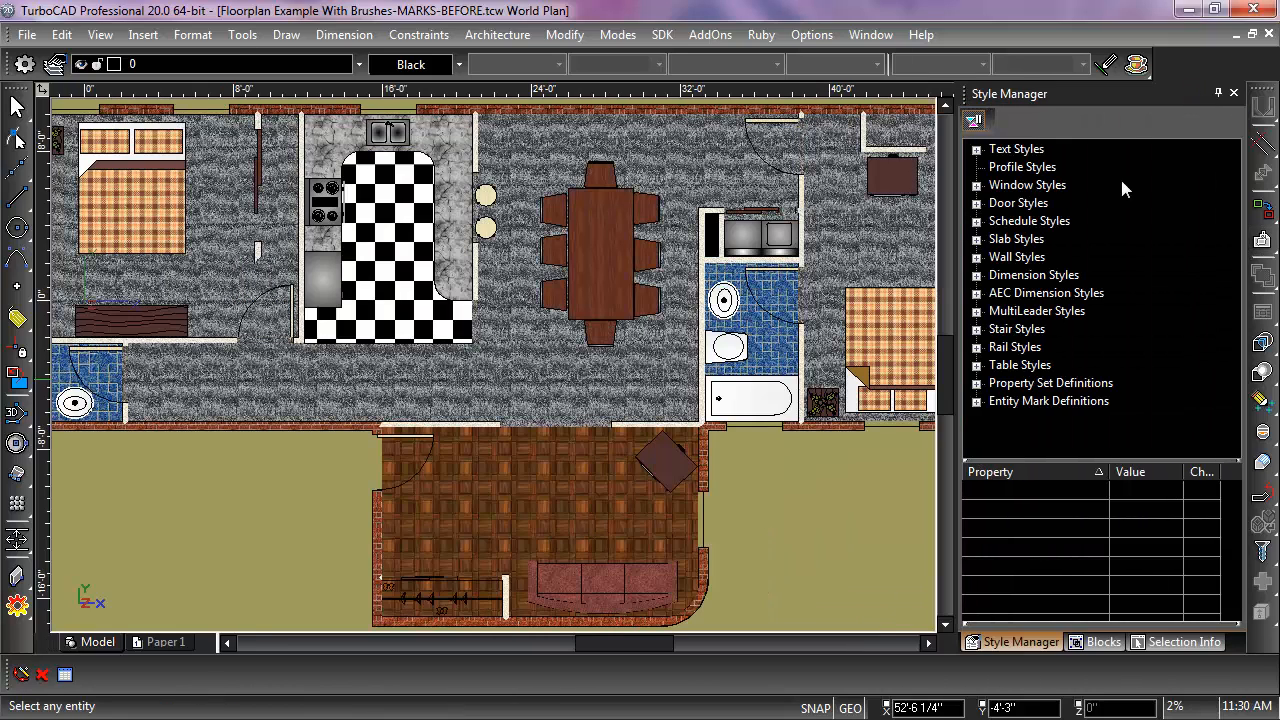
click(977, 401)
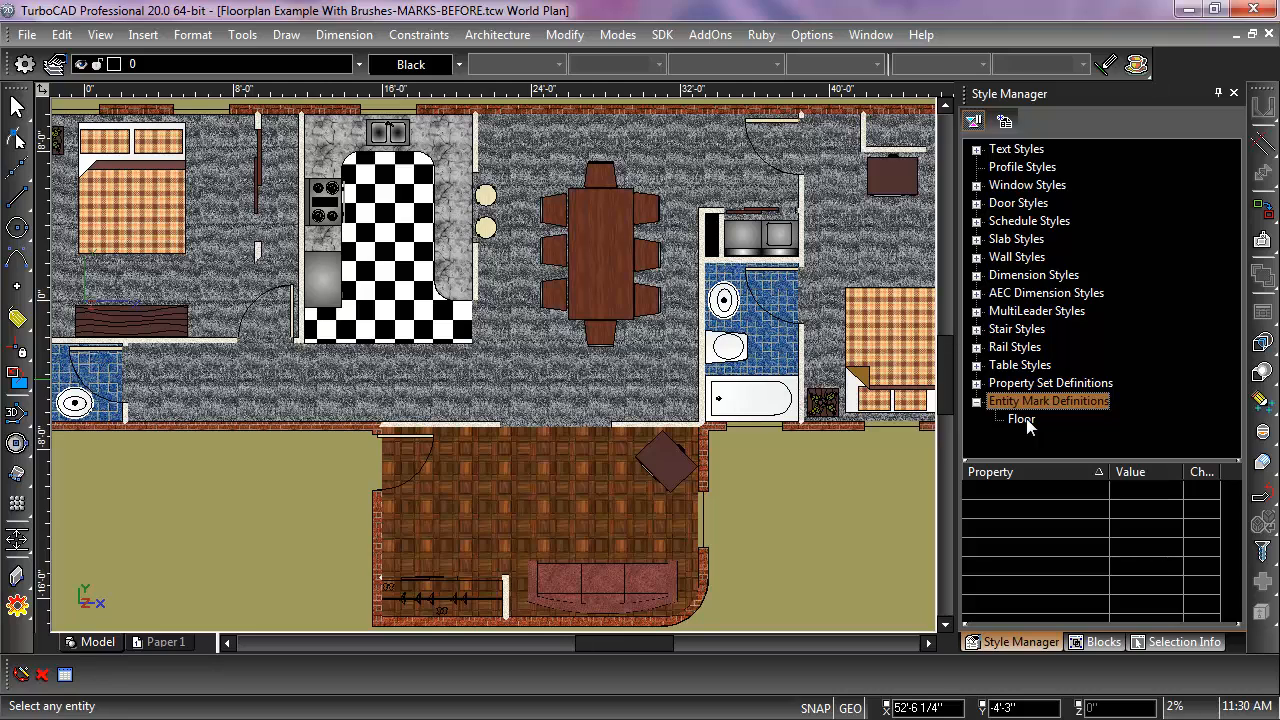
click(1022, 419)
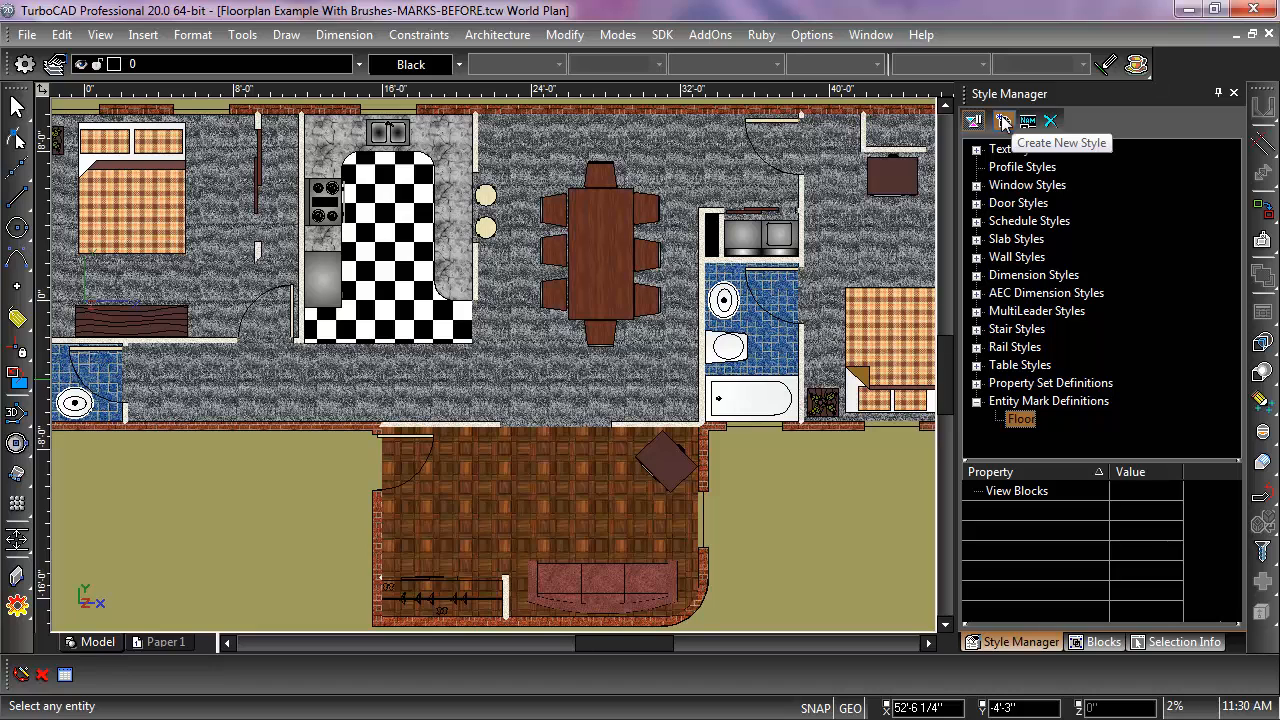
Step: Add the Marker block to the Floor mark definition's view blocks with all view directions enabled
double_click(1143, 490)
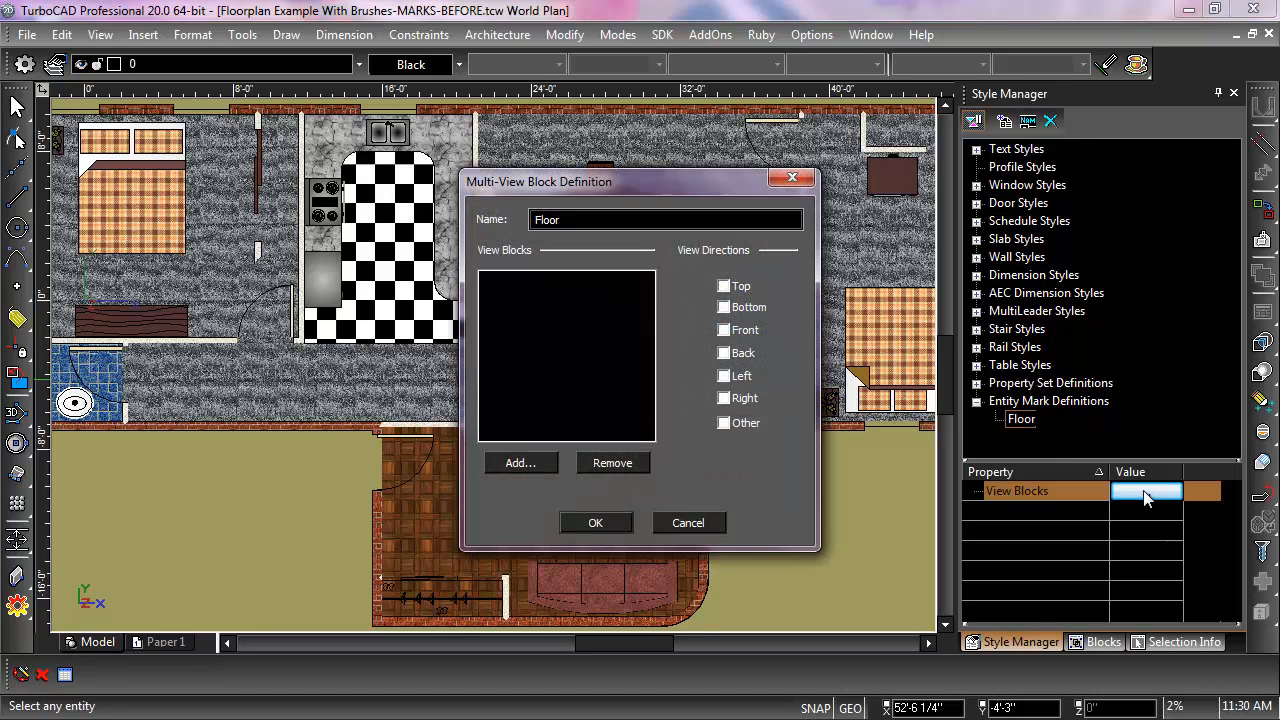
click(724, 286)
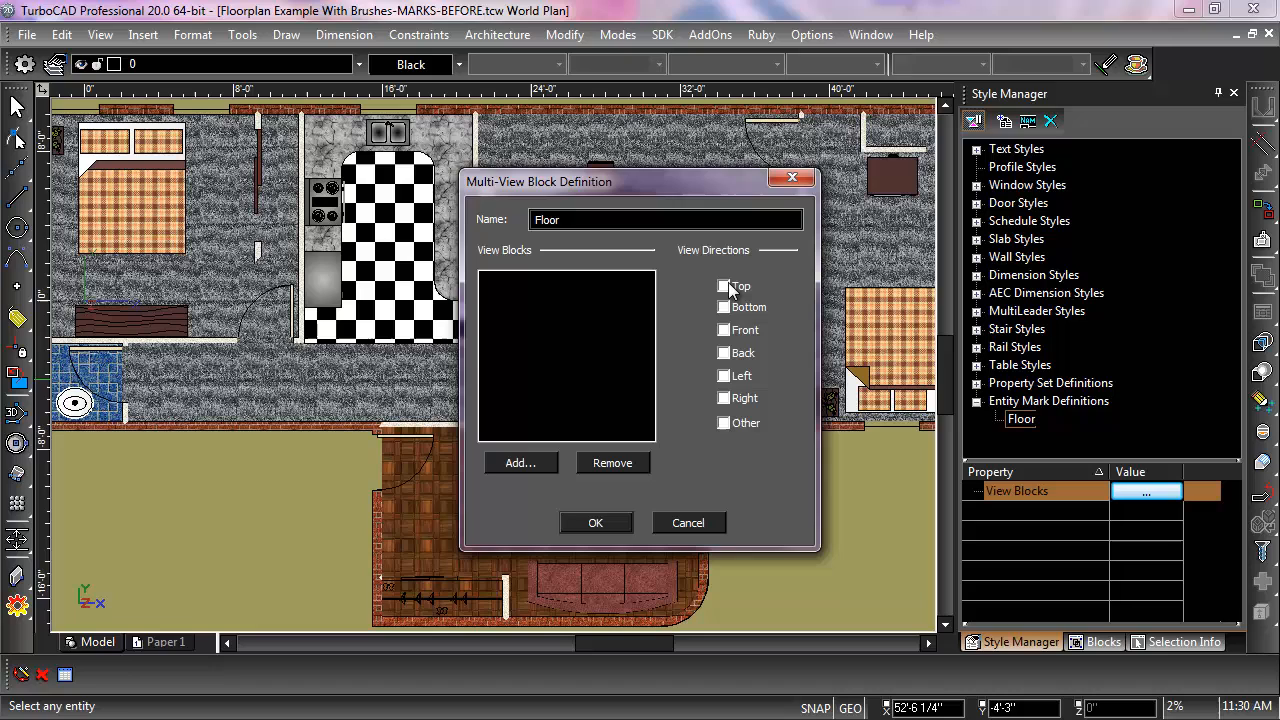
click(519, 462)
drag(626, 300, 624, 356)
click(538, 366)
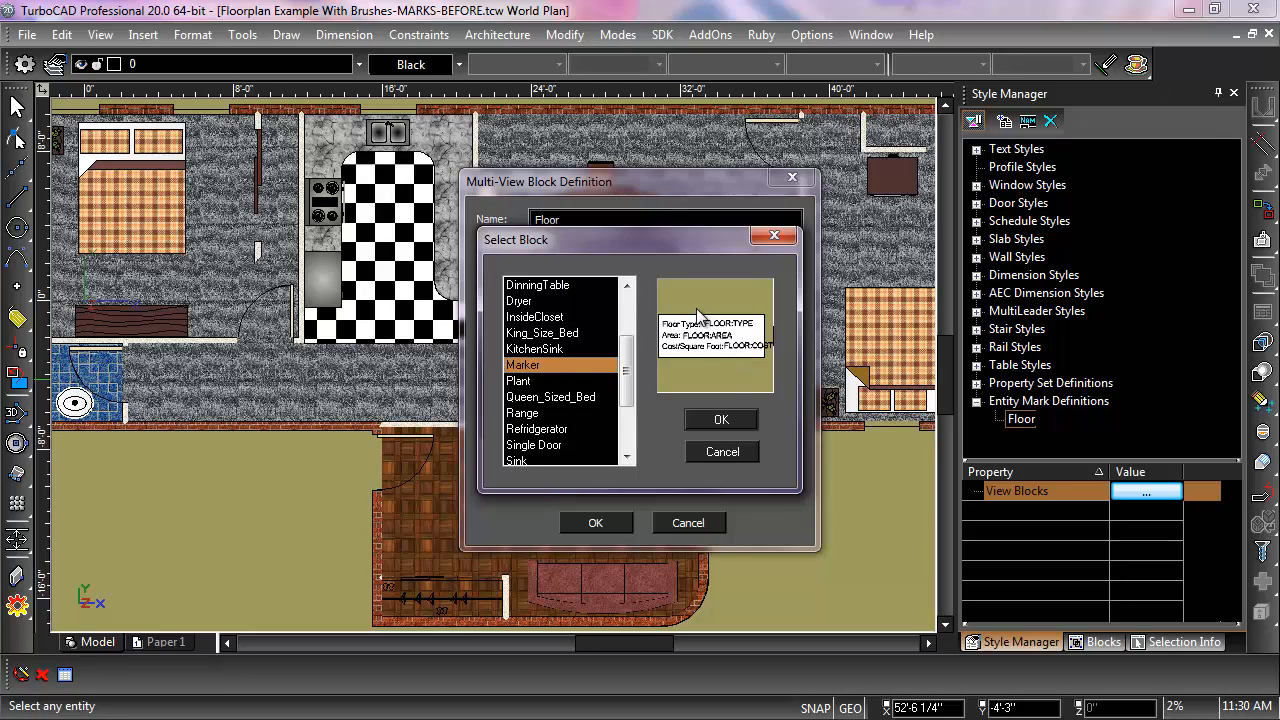
click(722, 421)
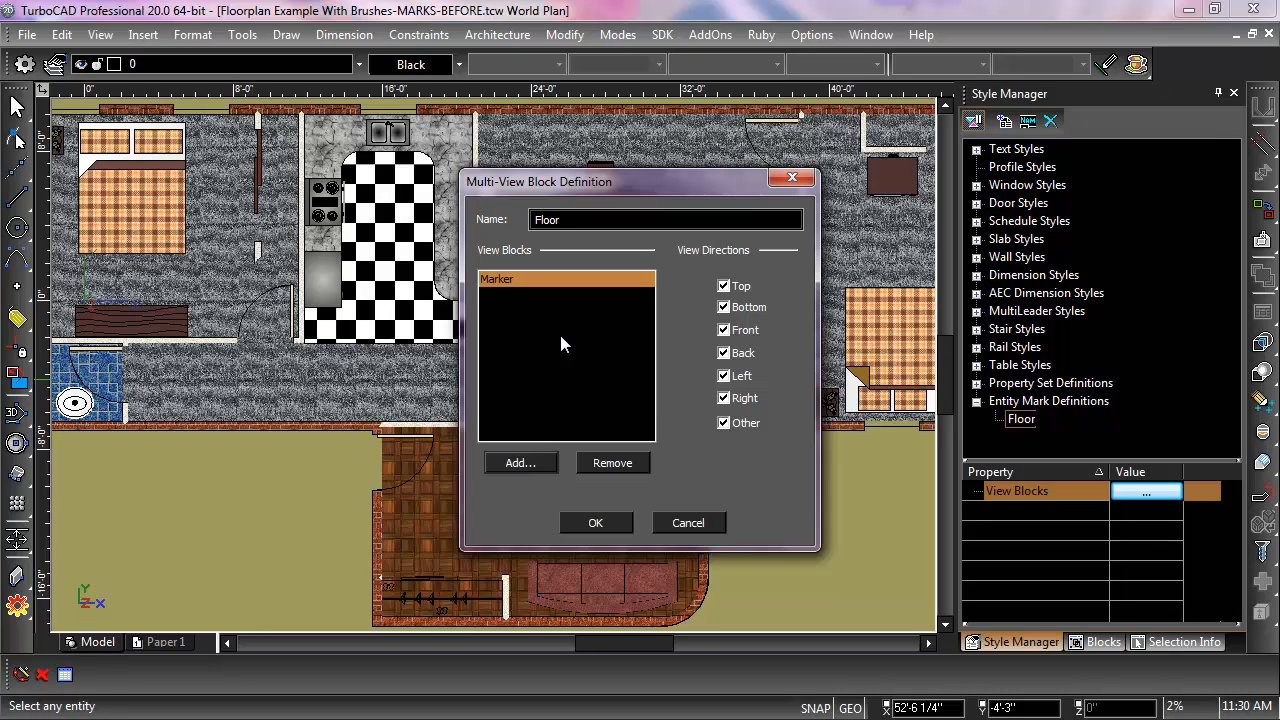
click(596, 523)
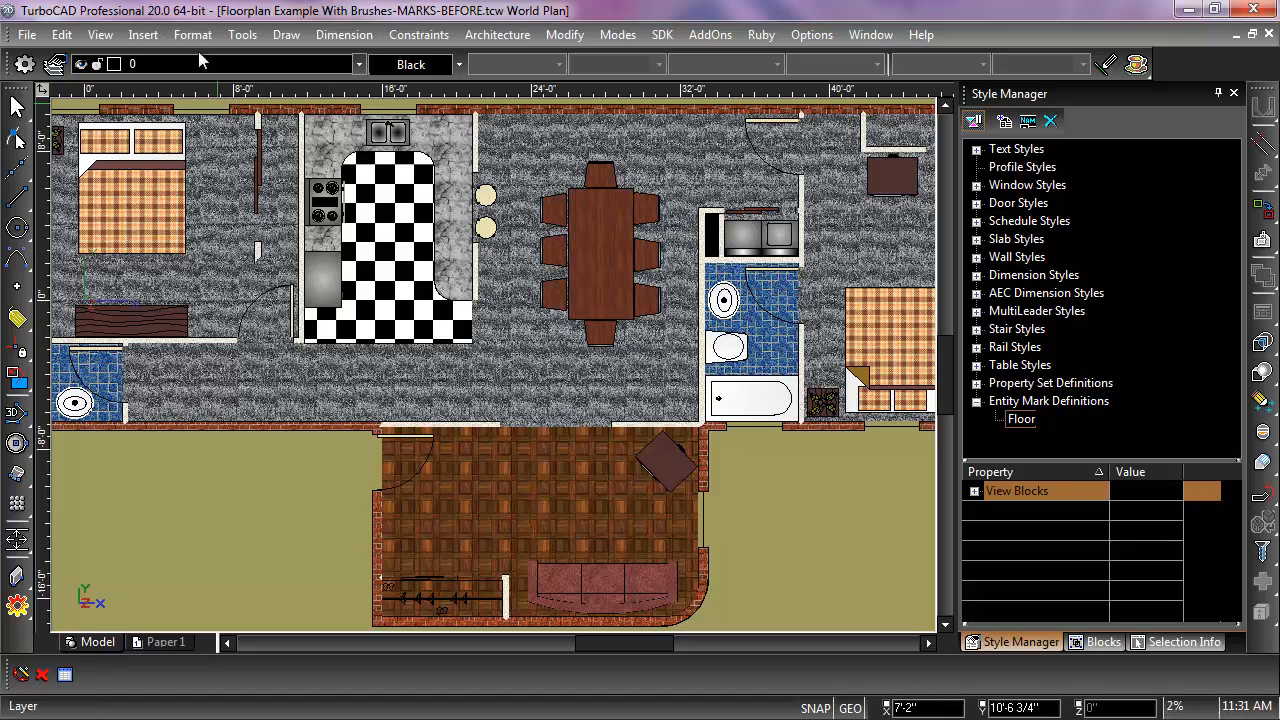
Step: Insert an entity mark for the parquet floor and place it in the middle of that room
click(145, 36)
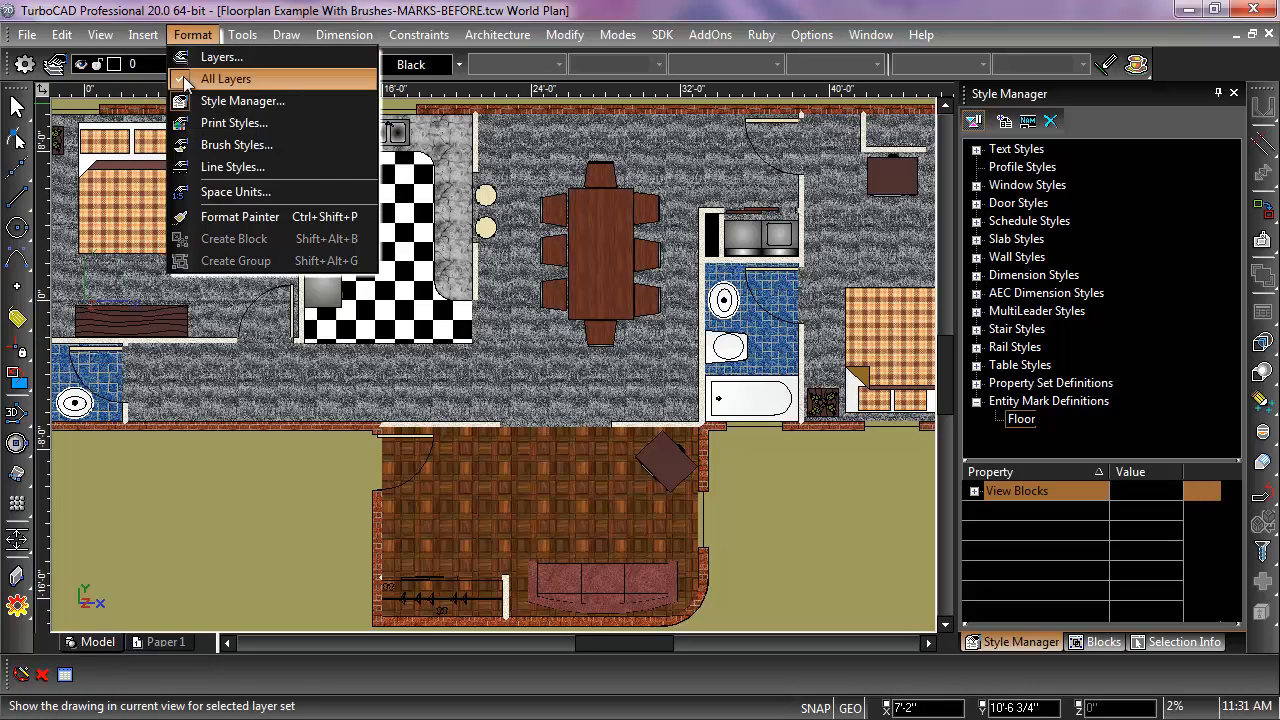
click(160, 150)
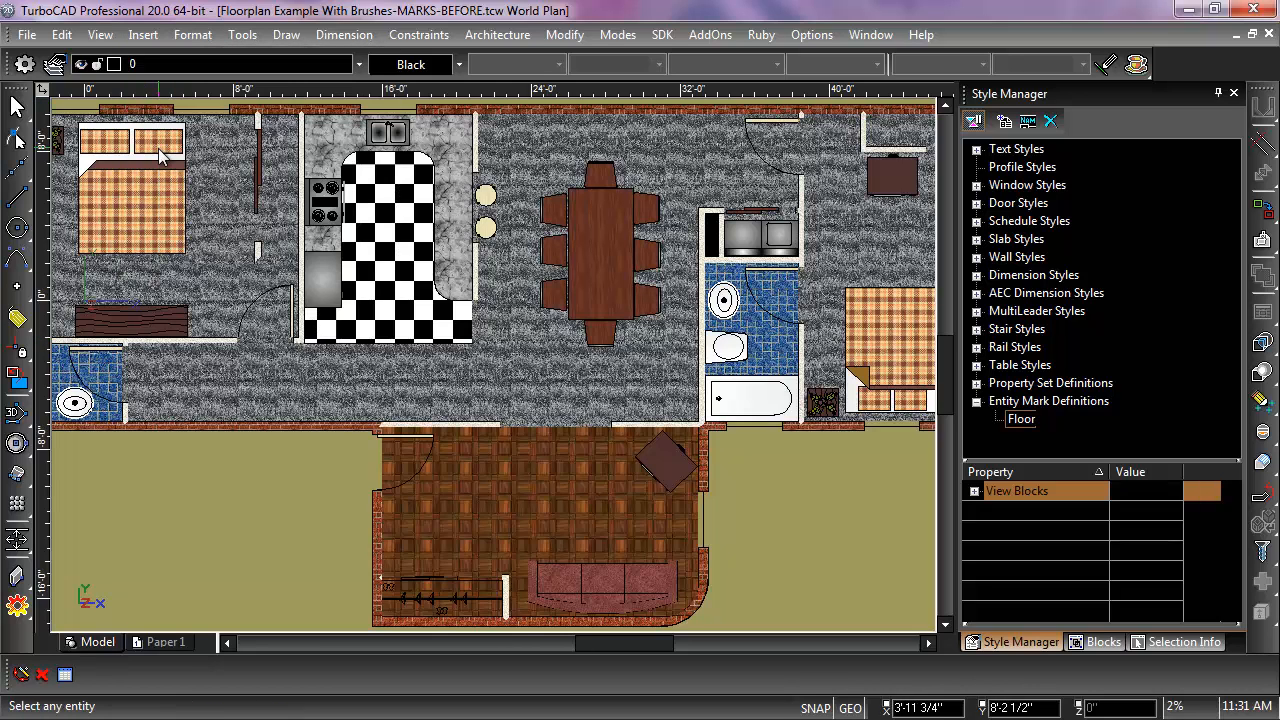
click(516, 493)
click(547, 505)
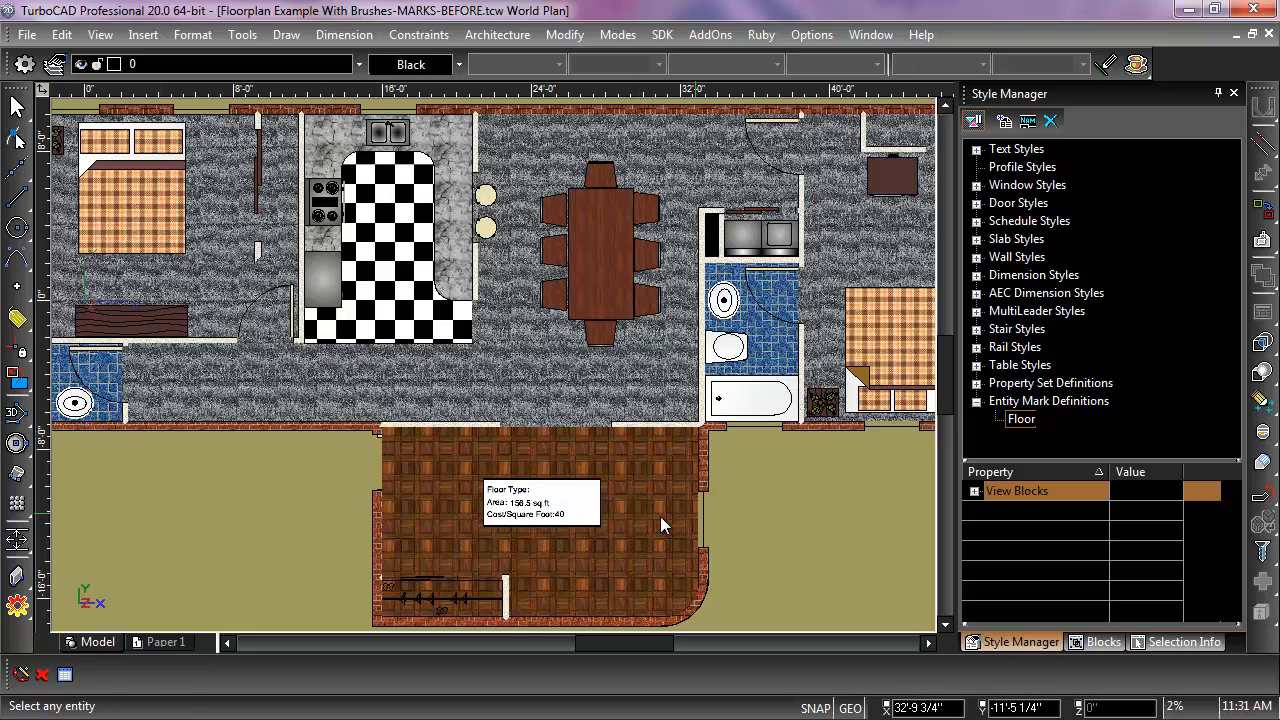
scroll(546, 515, up, 3)
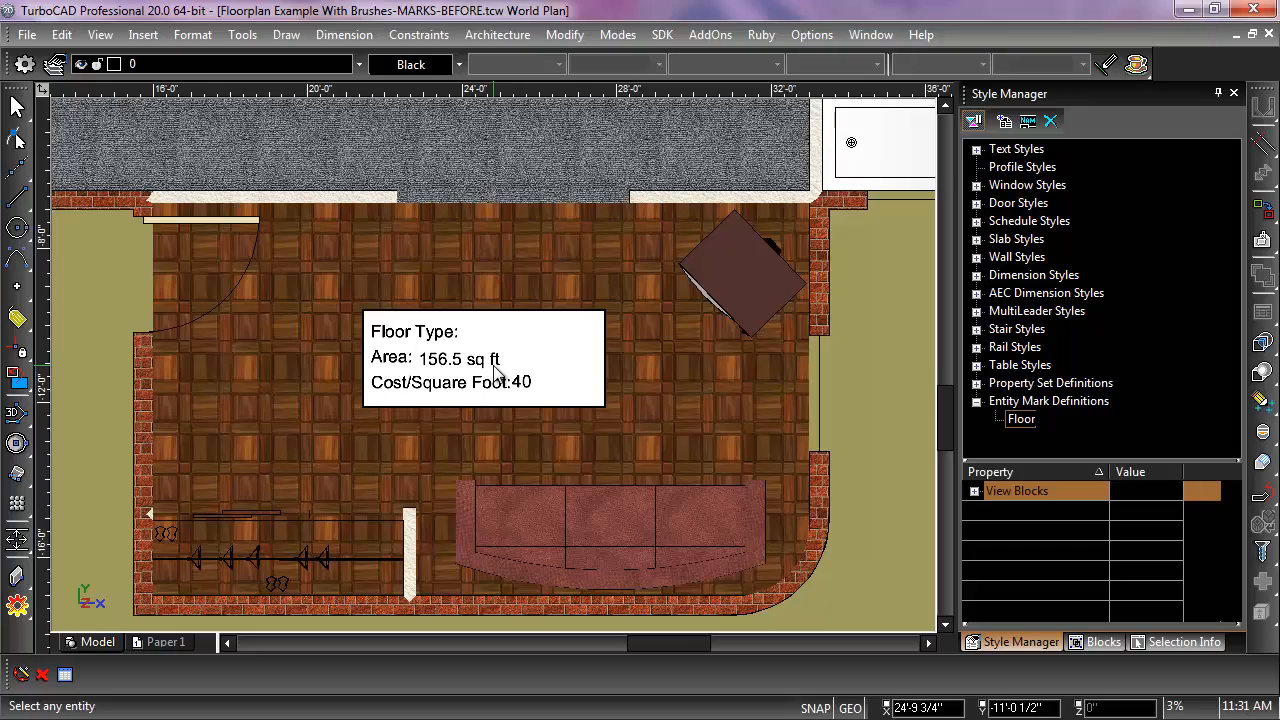
Step: Place an entity mark for the gray carpet floor in the hallway below the kitchen
scroll(494, 371, down, 3)
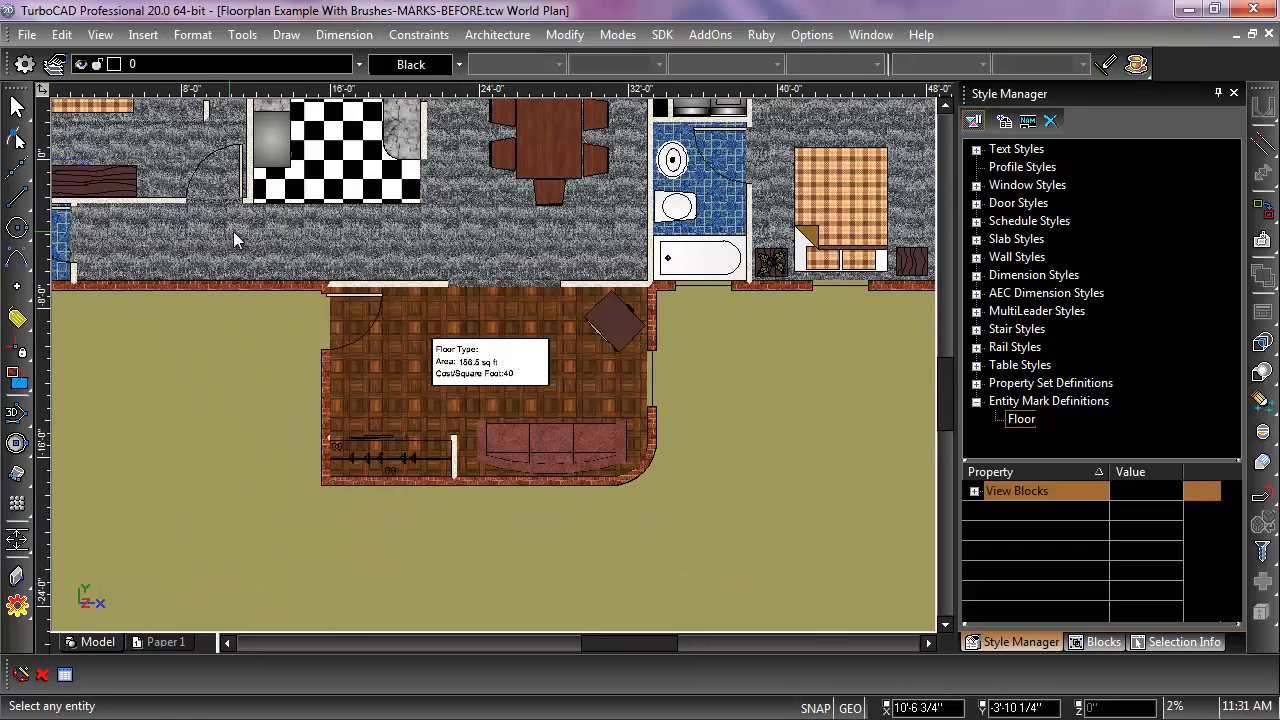
click(233, 240)
click(271, 242)
Step: Mark the blue tiled floor of the small bathroom near the hallway, placing the mark outside below its exterior wall
scroll(211, 237, down, 2)
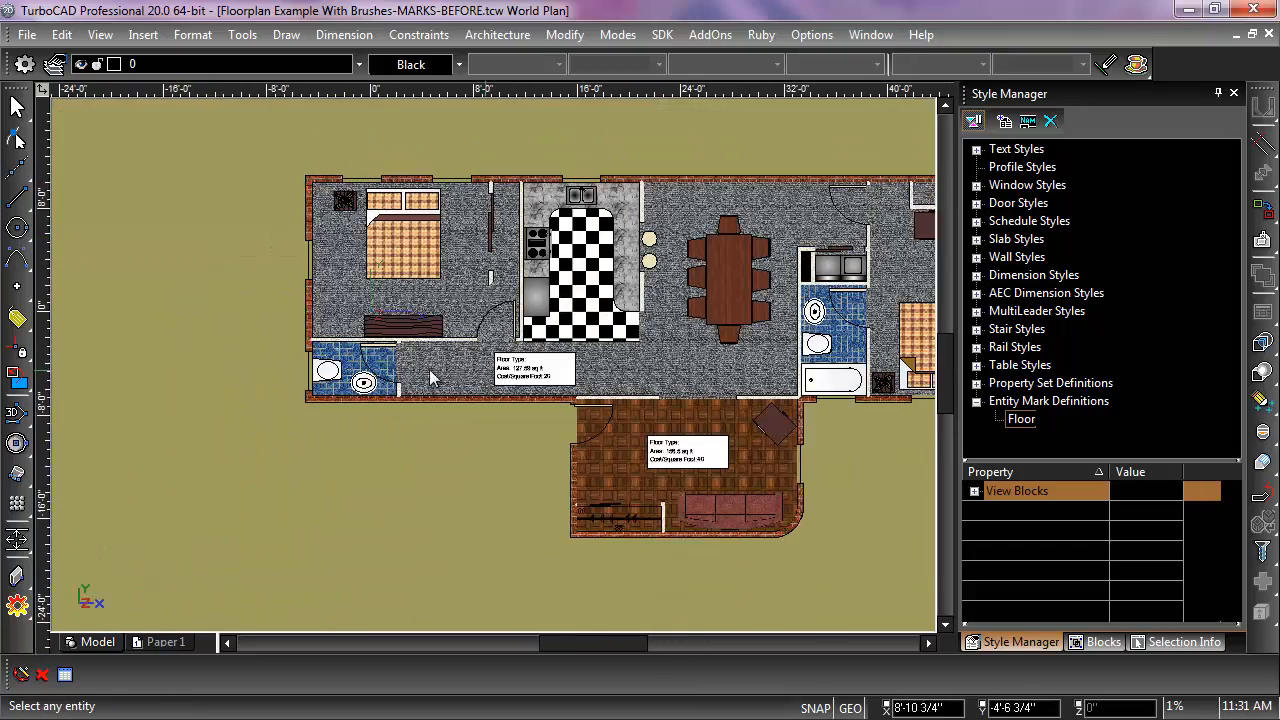
scroll(429, 369, up, 3)
scroll(464, 370, down, 2)
click(476, 372)
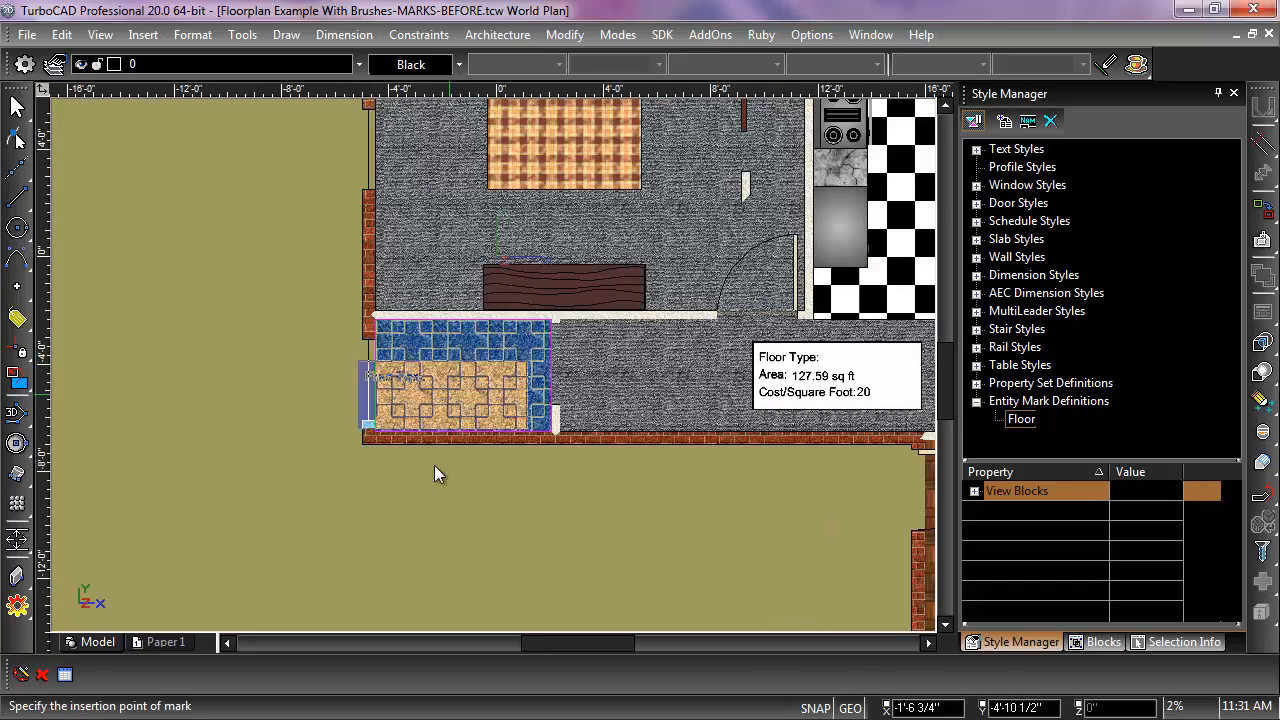
click(461, 506)
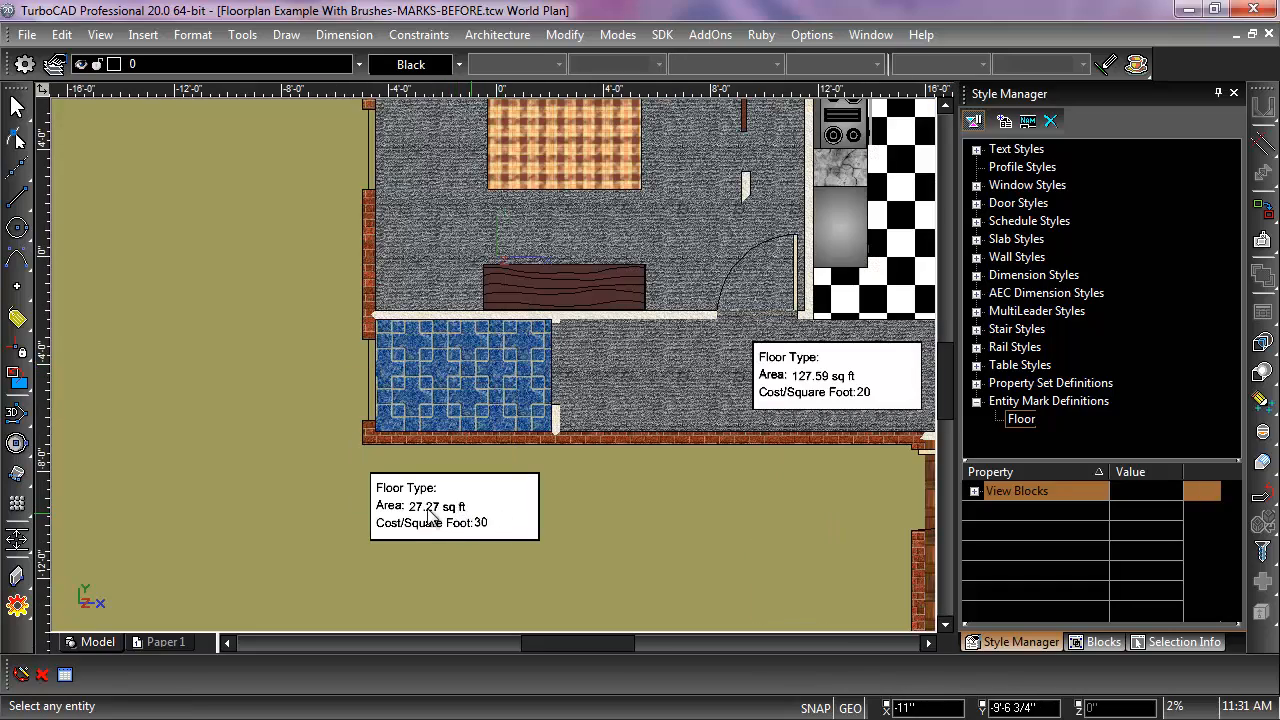
Step: Place an entity mark for the kitchen's checkered floor near the lower edge of the kitchen
scroll(515, 345, down, 2)
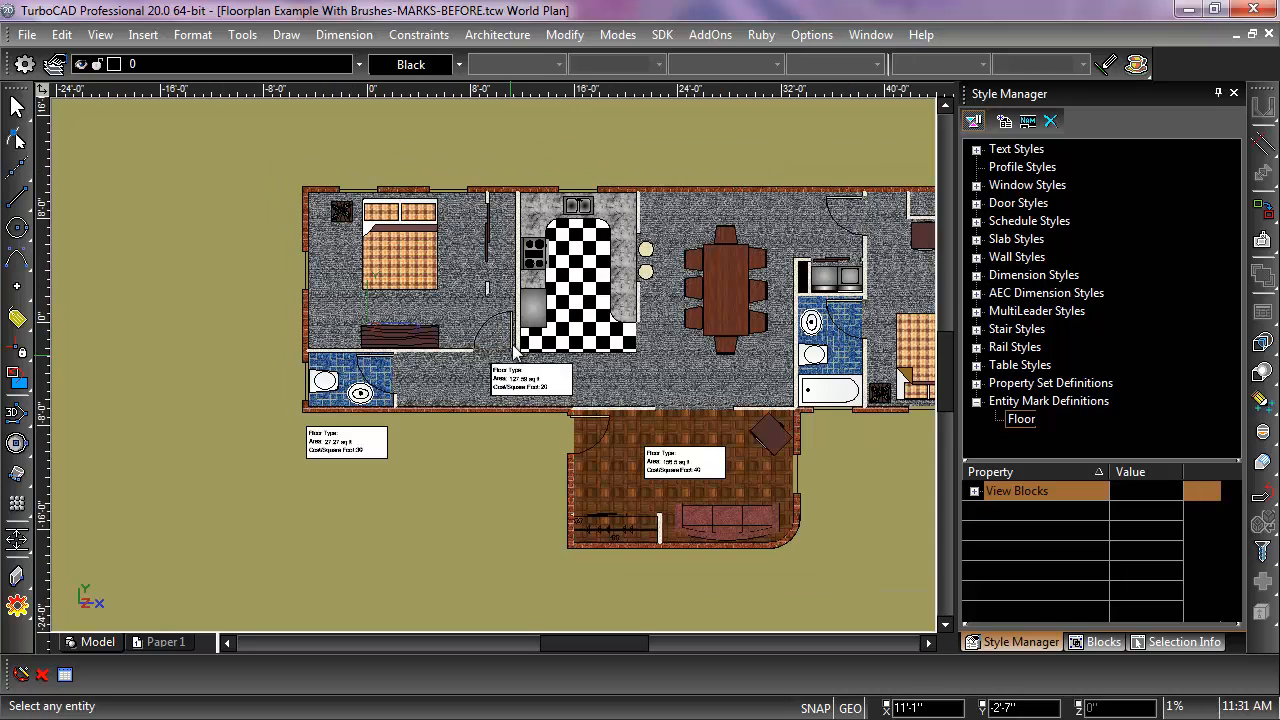
click(588, 289)
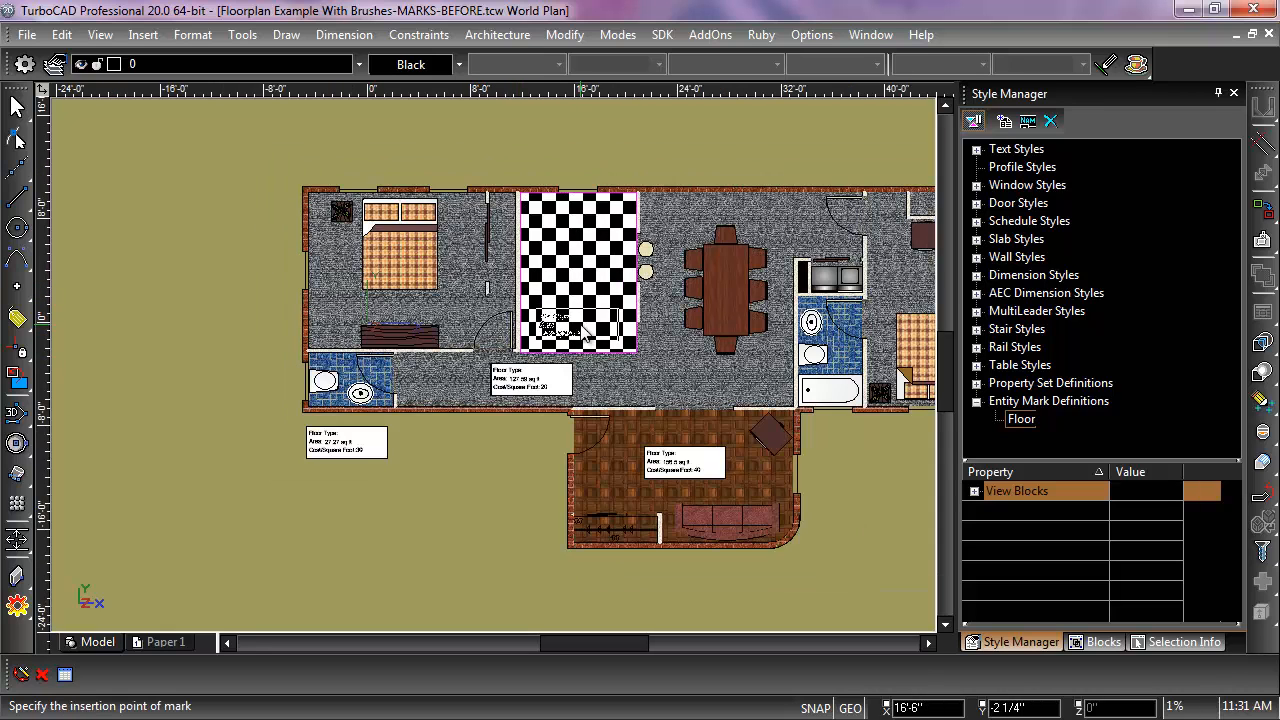
click(586, 333)
Step: Place entity marks for the floor polyline of the bathroom with the tub and for the carpet of the adjacent bedroom
right_click(840, 344)
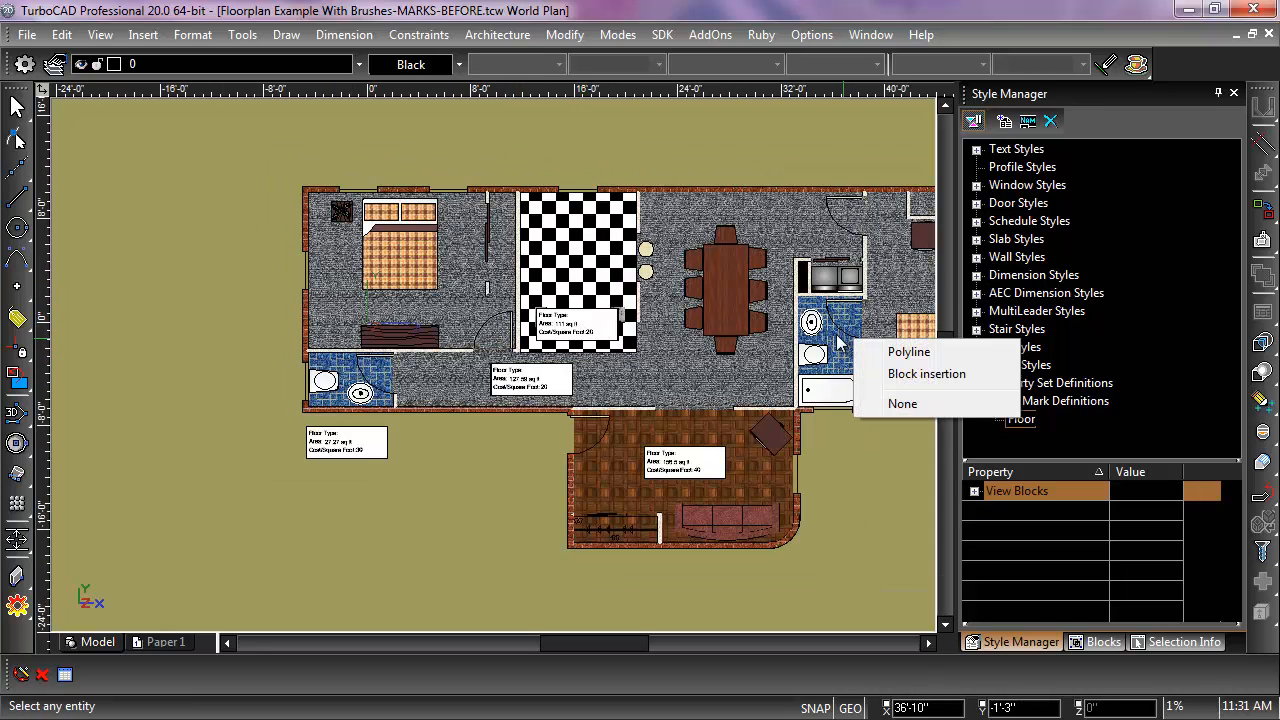
click(908, 352)
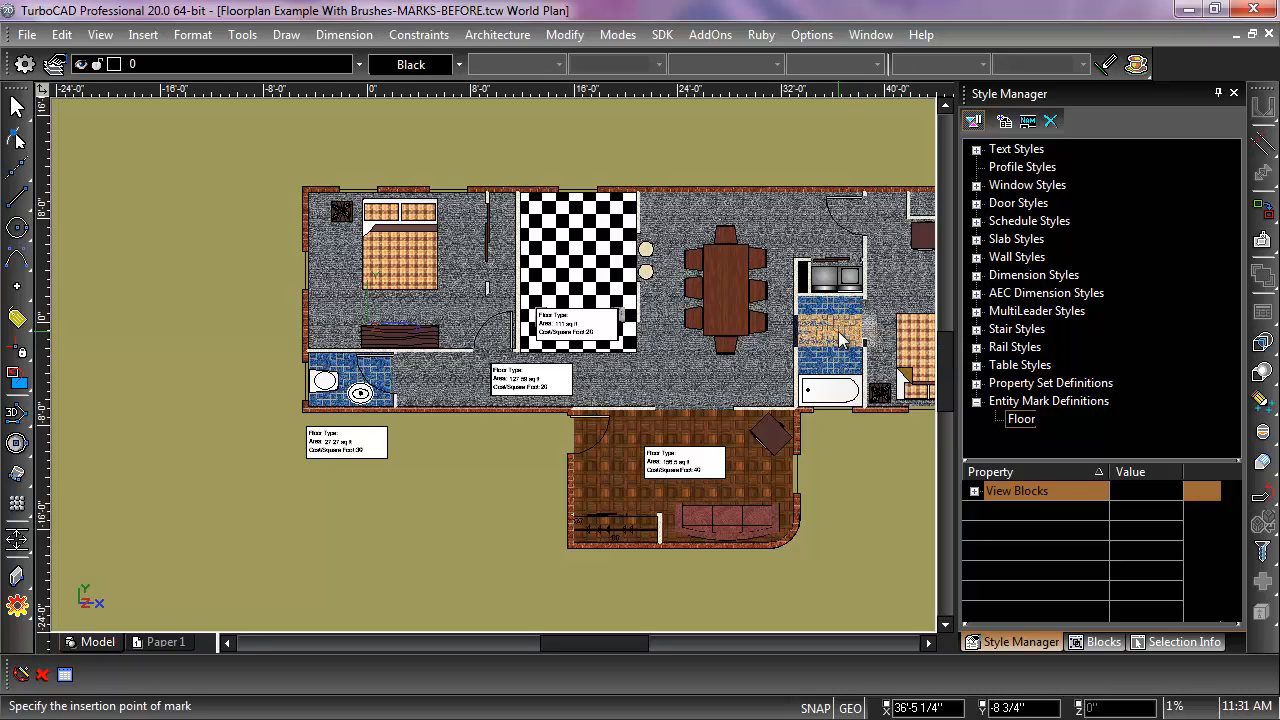
click(840, 340)
click(900, 297)
click(920, 287)
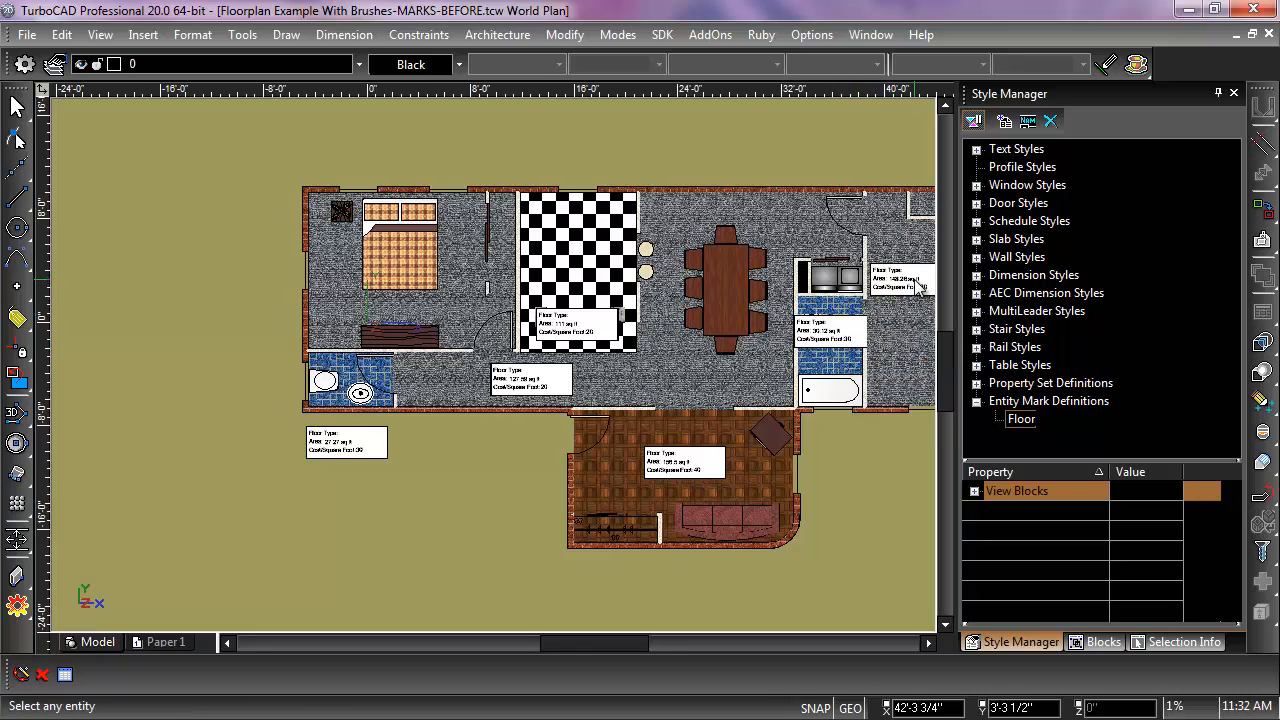
Step: Examine the floor marks placed across the whole floor plan, checking the type, area and cost lines
scroll(905, 320, down, 1)
scroll(474, 334, up, 3)
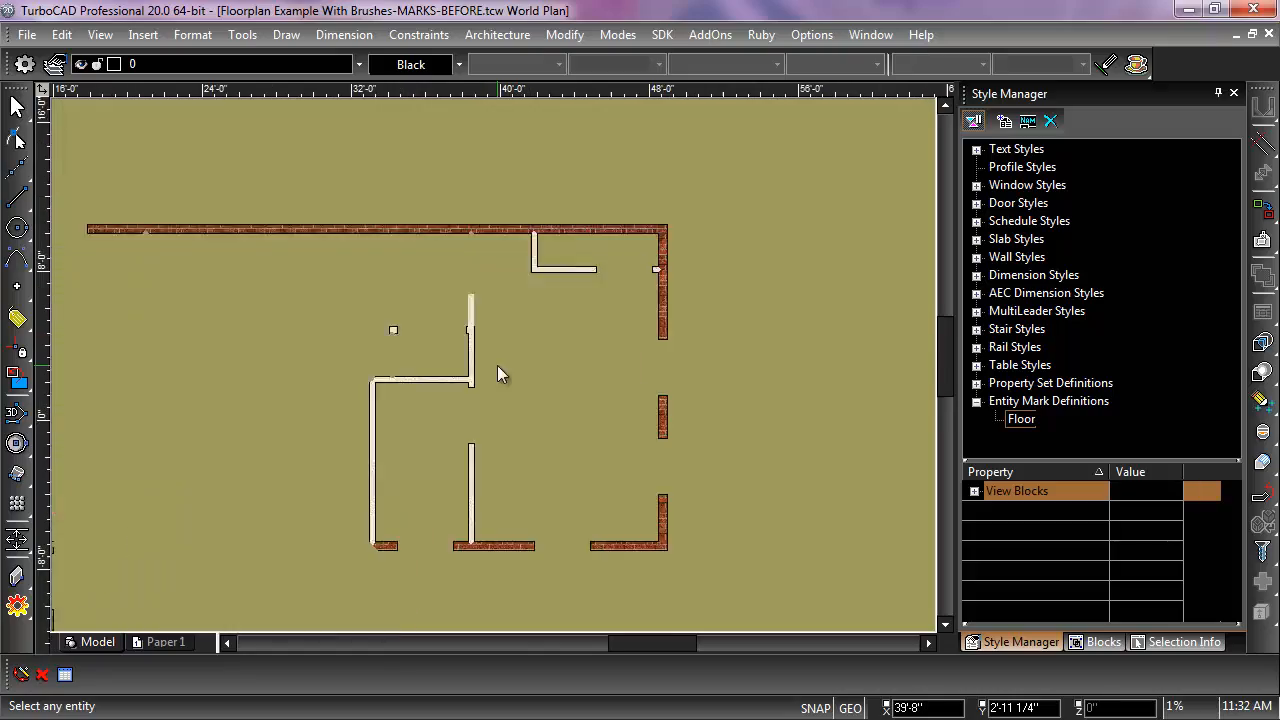
scroll(499, 368, up, 2)
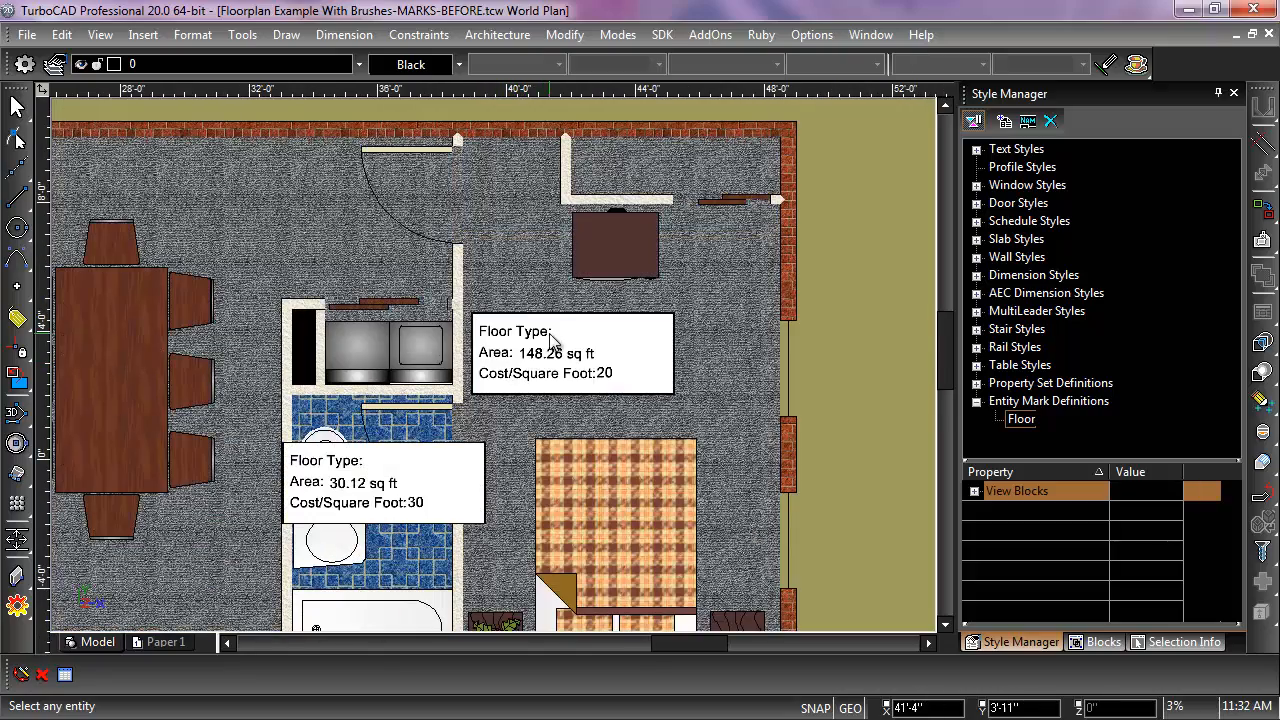
scroll(563, 375, down, 1)
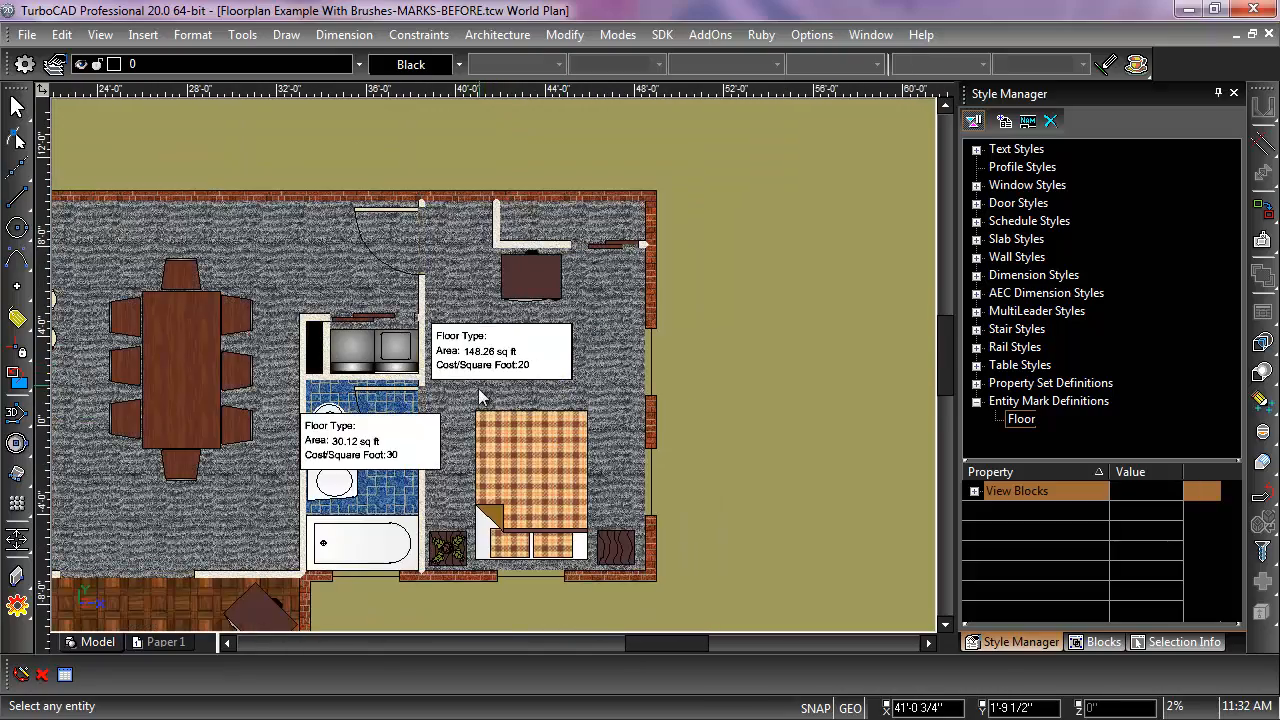
scroll(479, 389, down, 2)
scroll(411, 462, down, 1)
scroll(230, 379, up, 1)
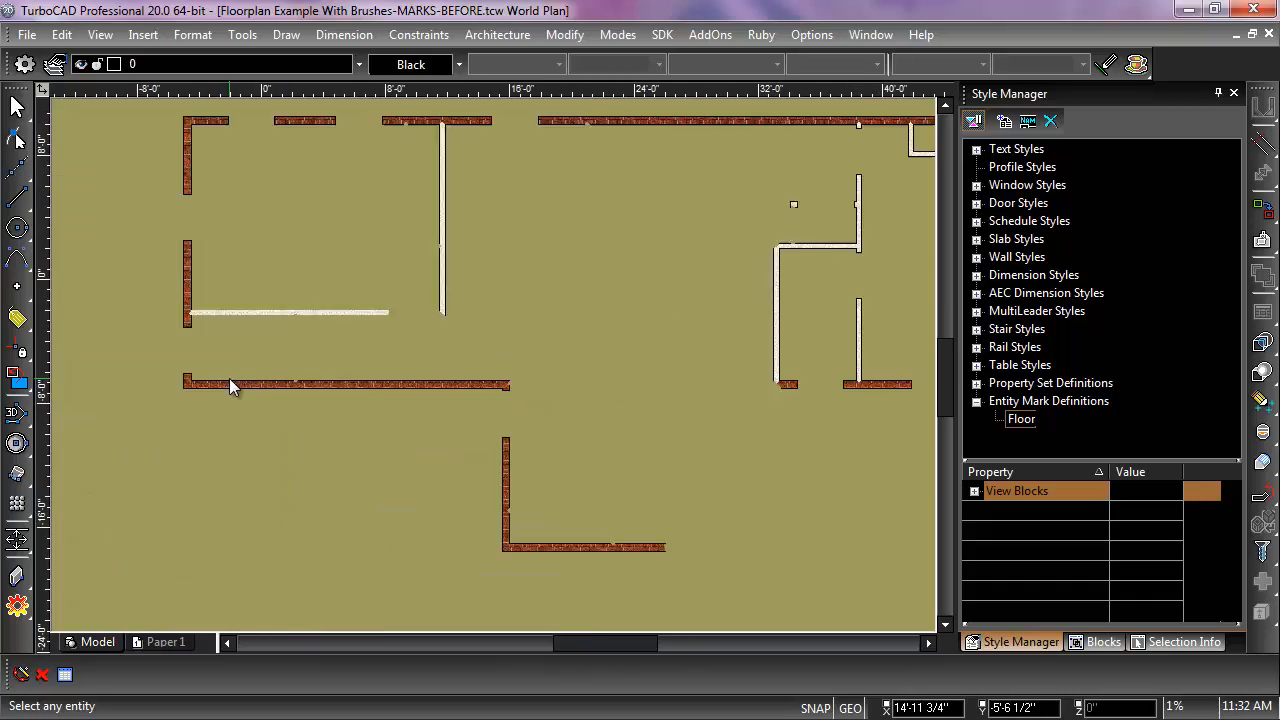
scroll(497, 372, up, 1)
scroll(497, 372, down, 1)
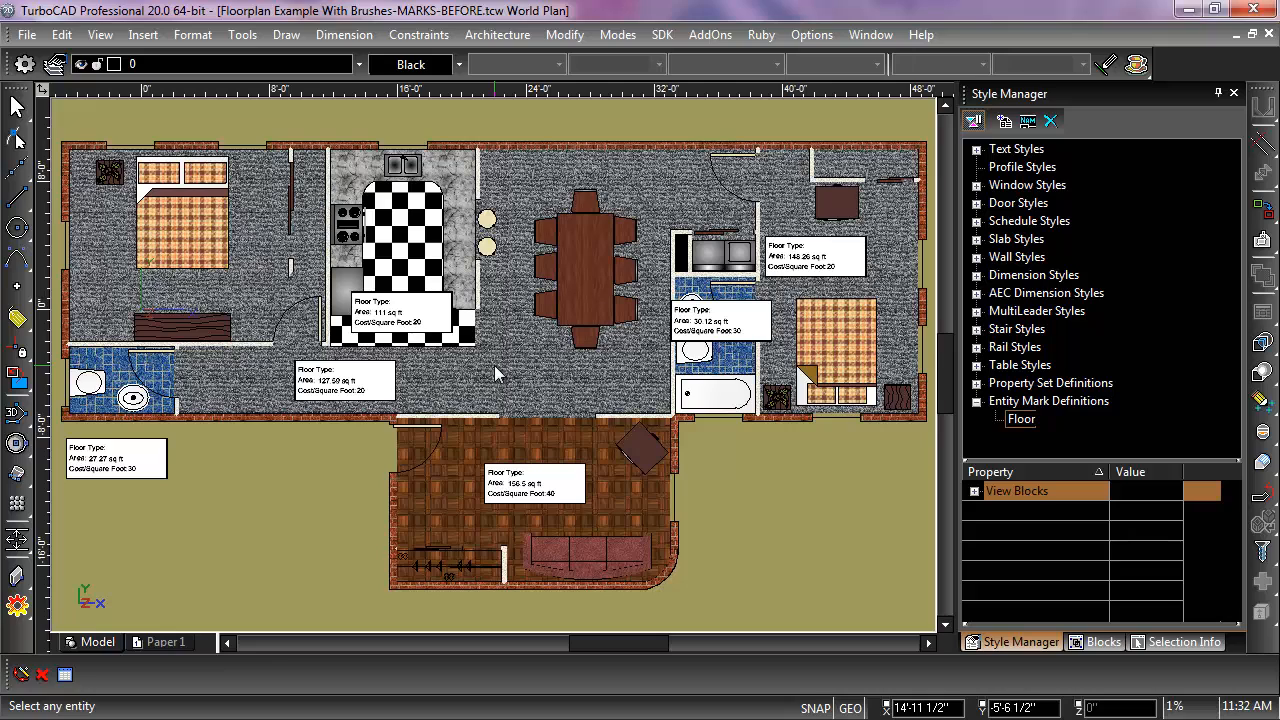
Step: Check the property definitions contained in the Floor property set
click(976, 384)
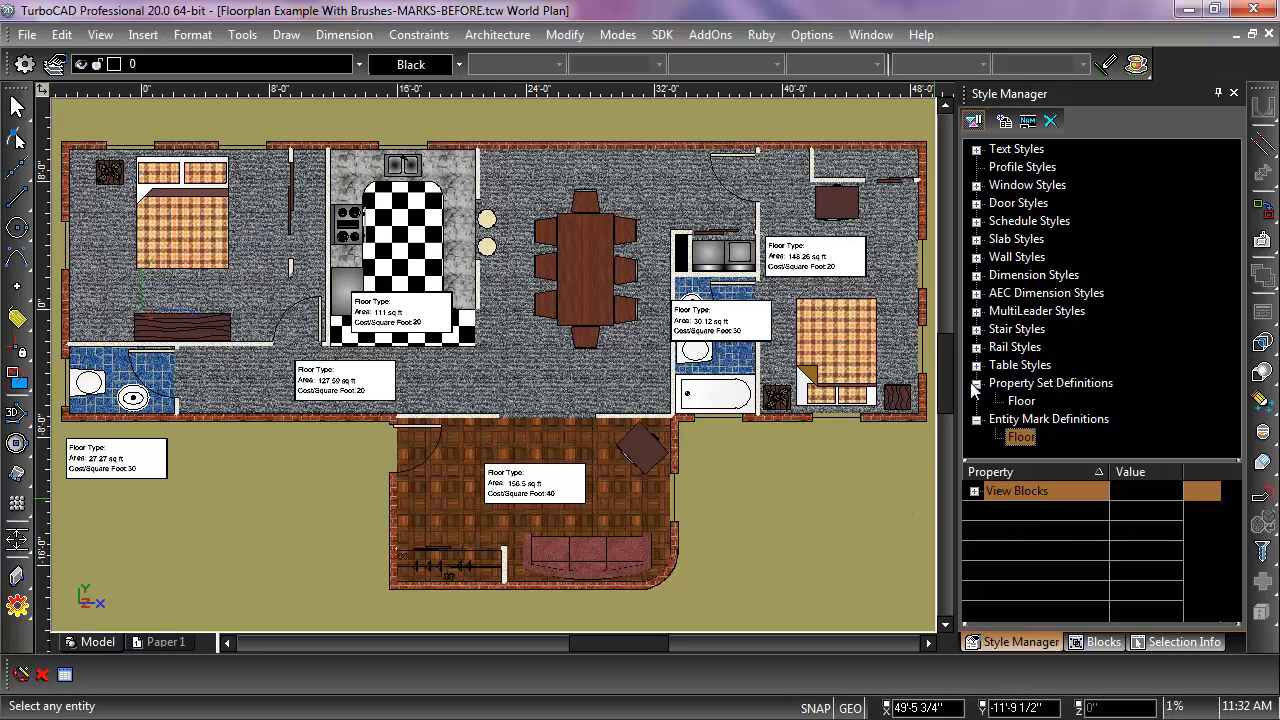
click(1021, 401)
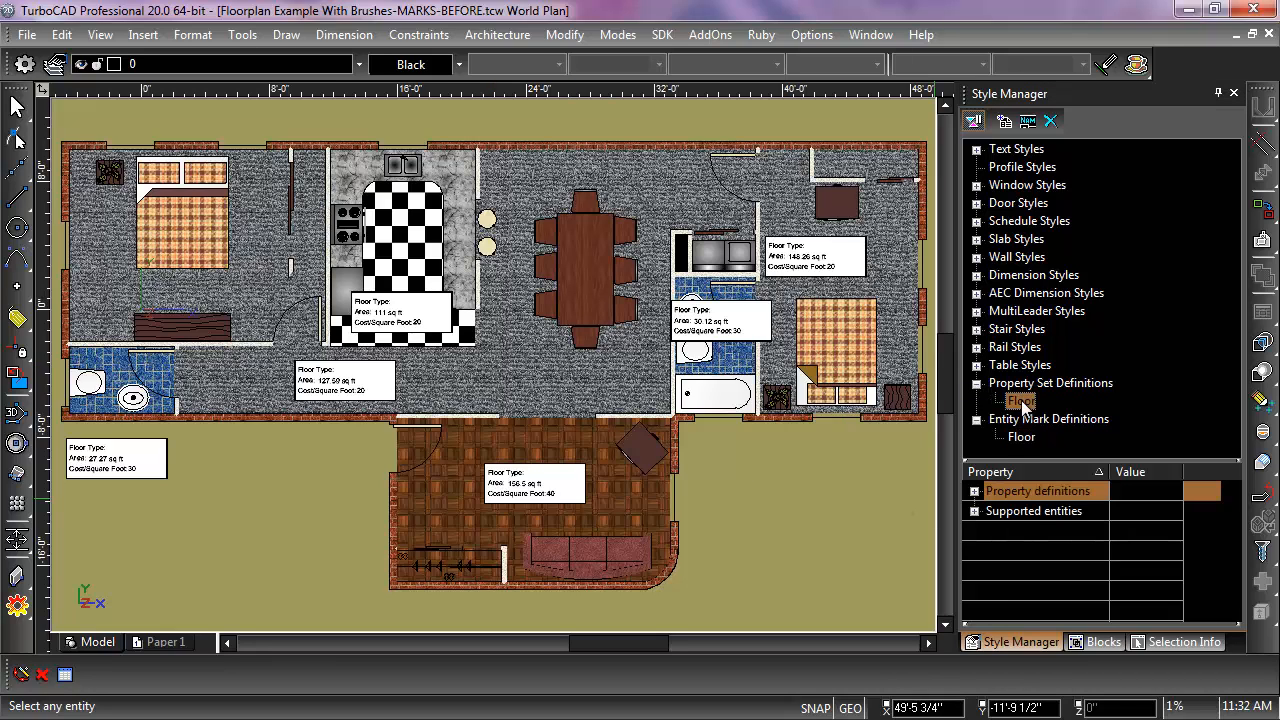
click(974, 491)
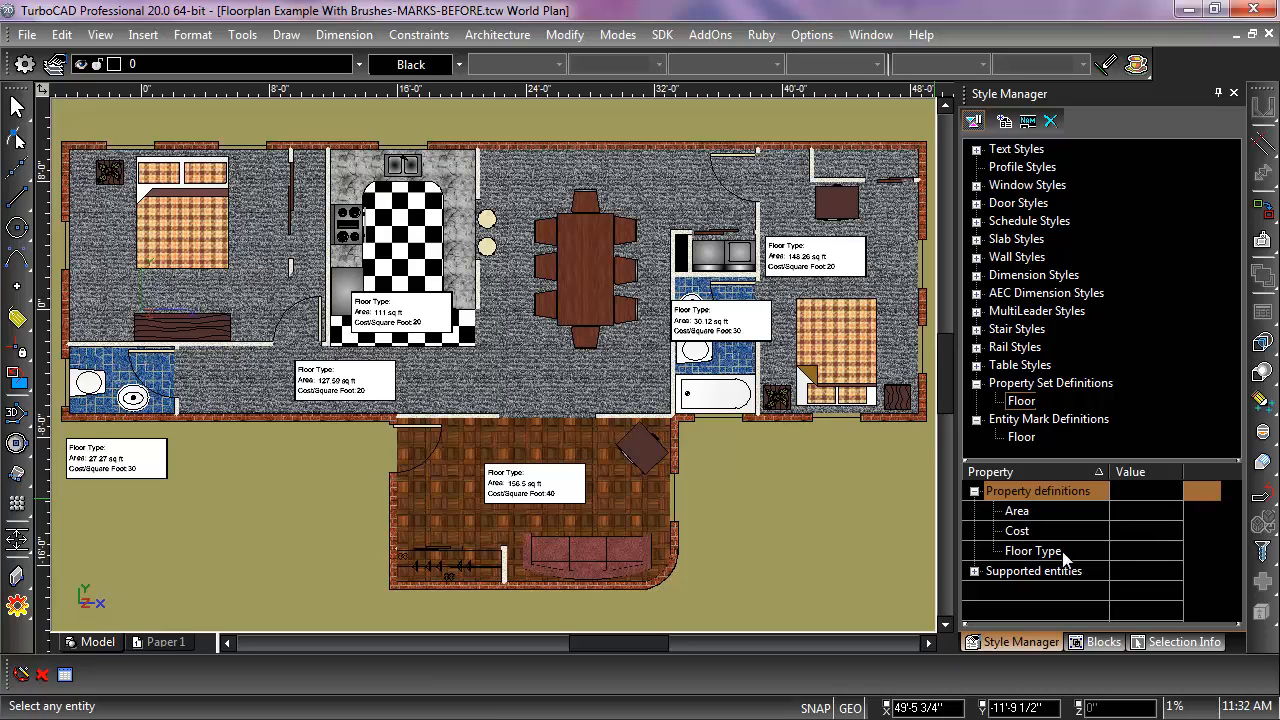
Step: Open the Marker block for content editing and delete its FLOOR:TYPE attribute
click(1100, 643)
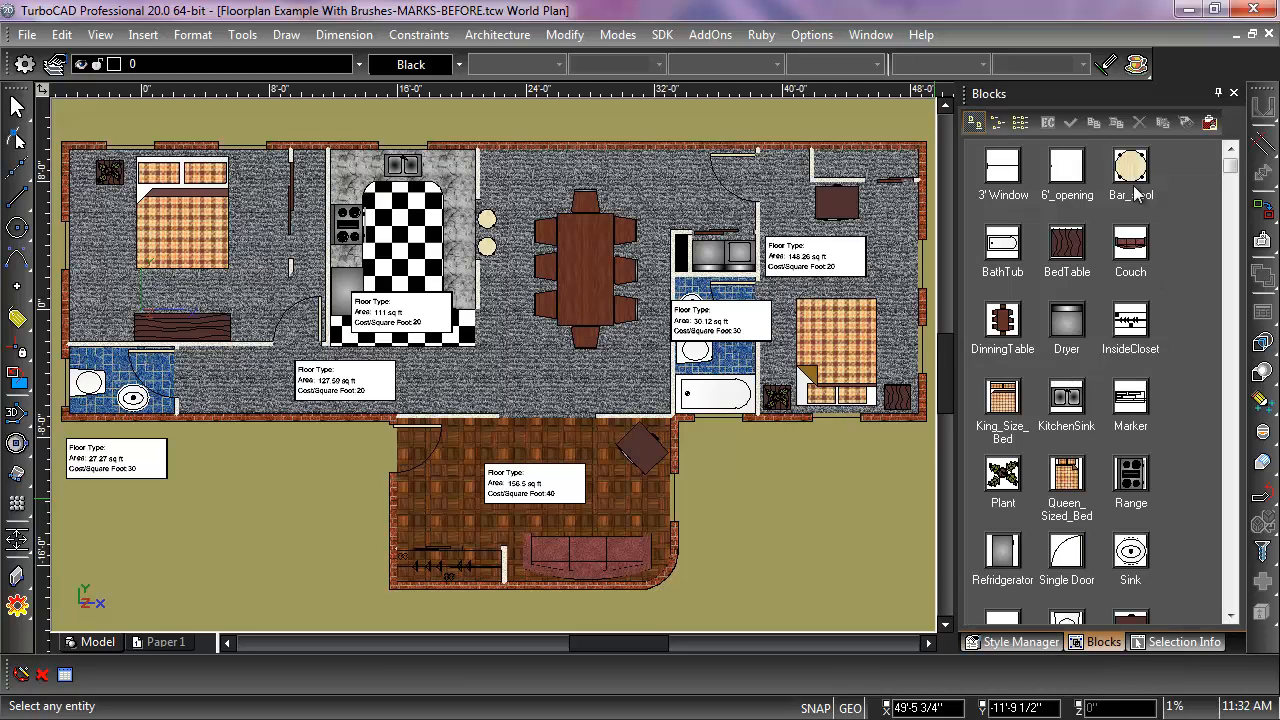
click(1138, 405)
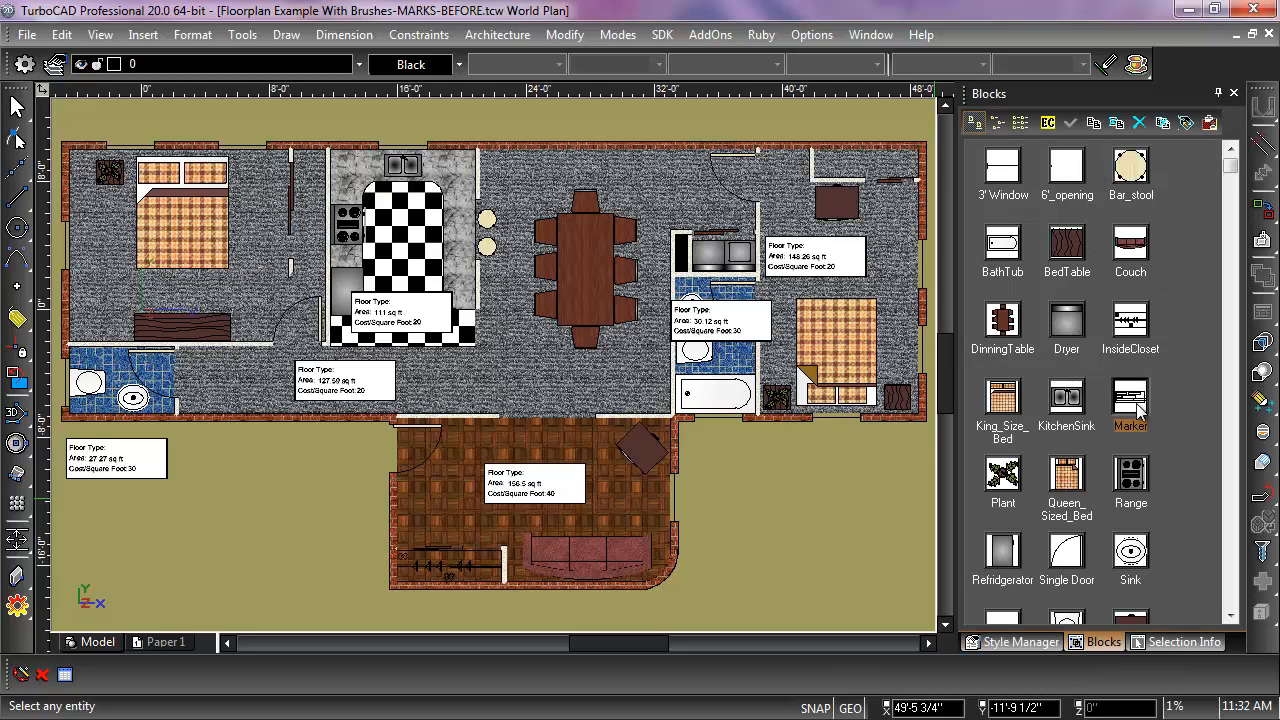
click(1047, 122)
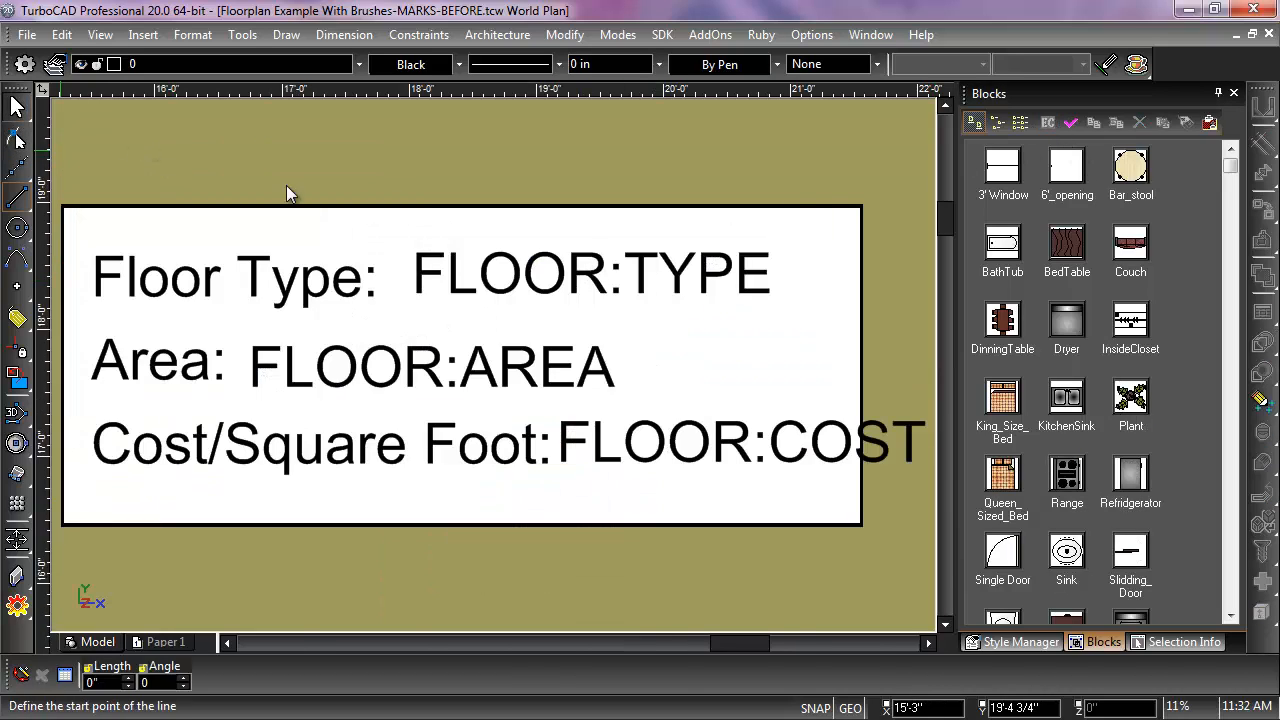
key(Escape)
click(673, 284)
click(733, 316)
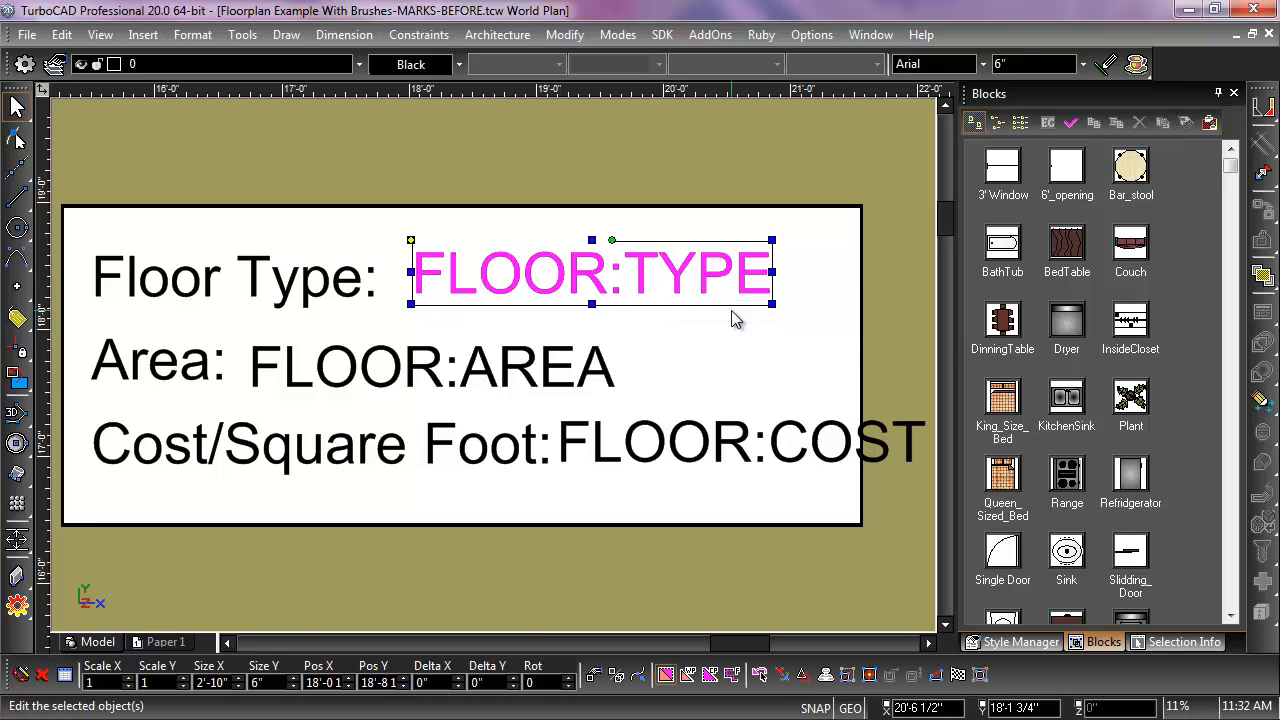
key(Delete)
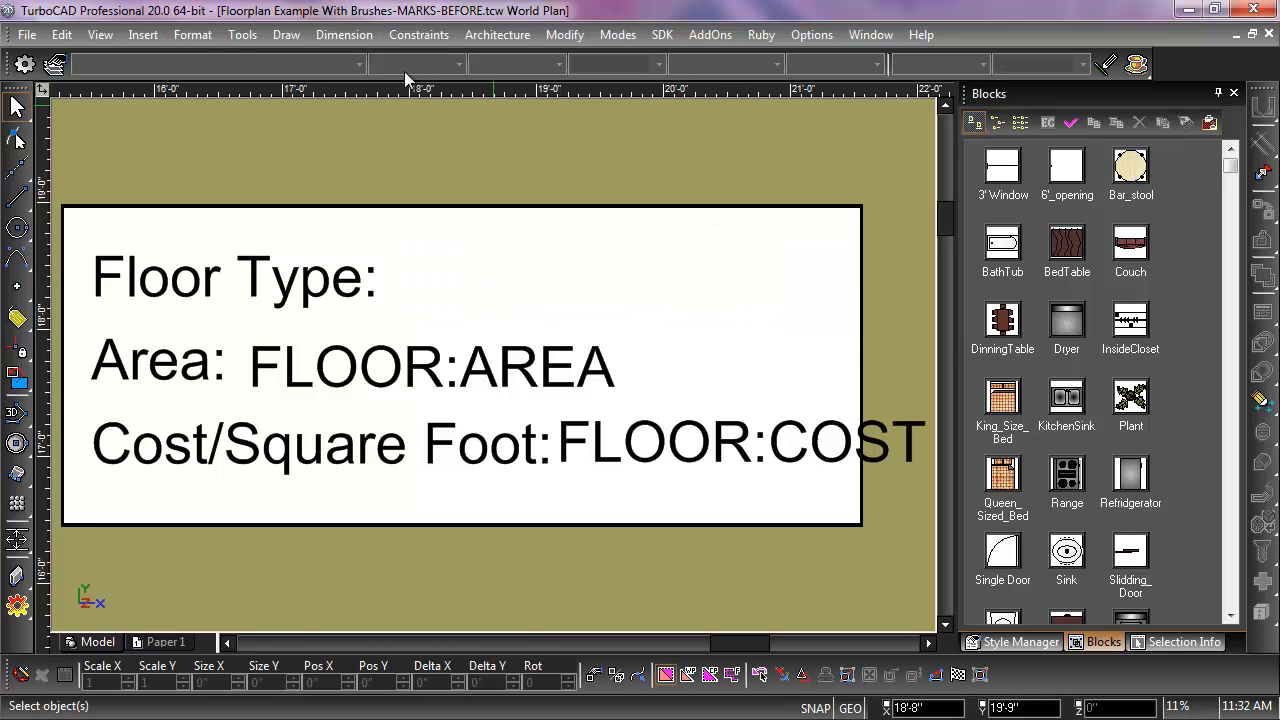
Step: Add a block attribute tagged FLOOR:FLOOR TYPE beside the Floor Type label and finish editing the Marker block
click(242, 35)
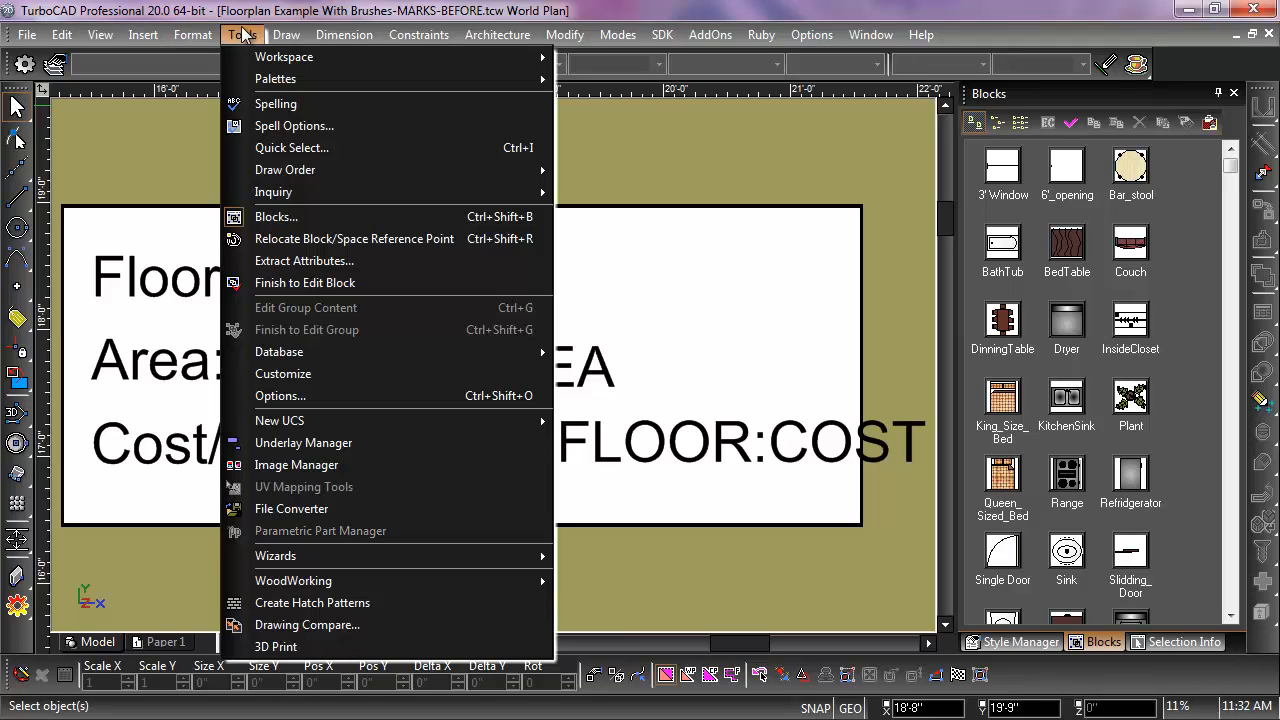
mouse_move(143, 35)
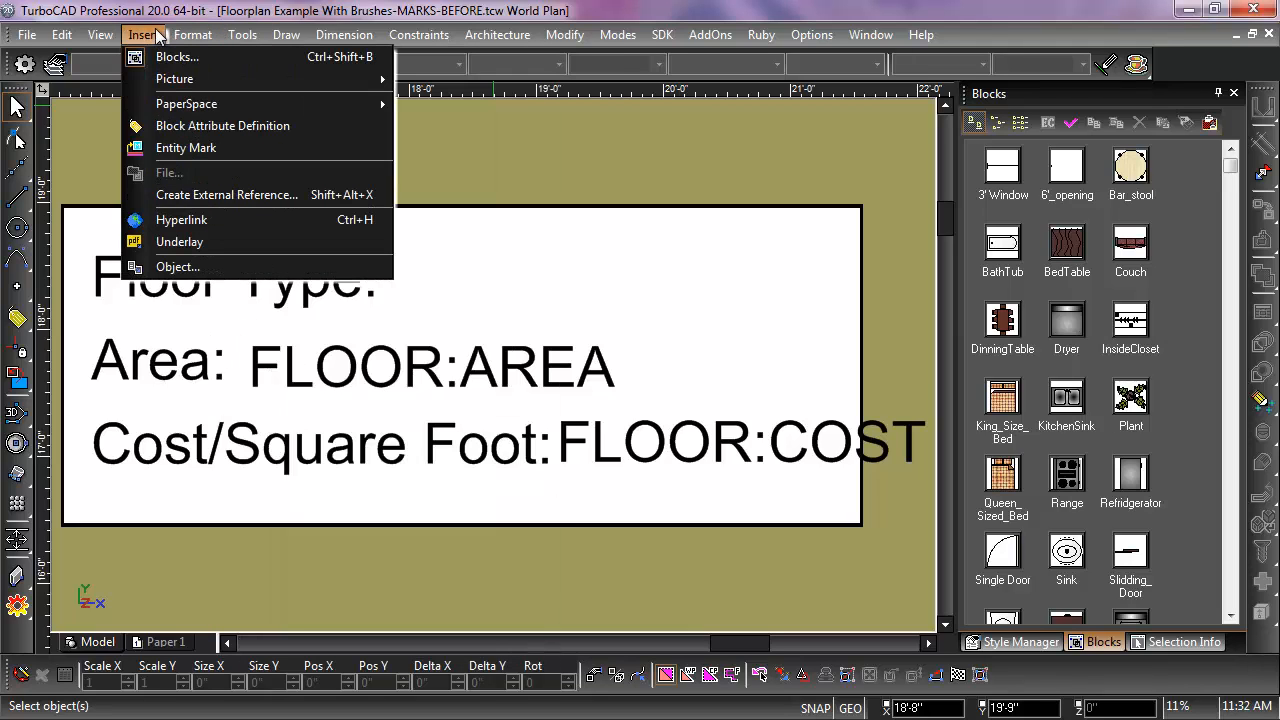
click(189, 124)
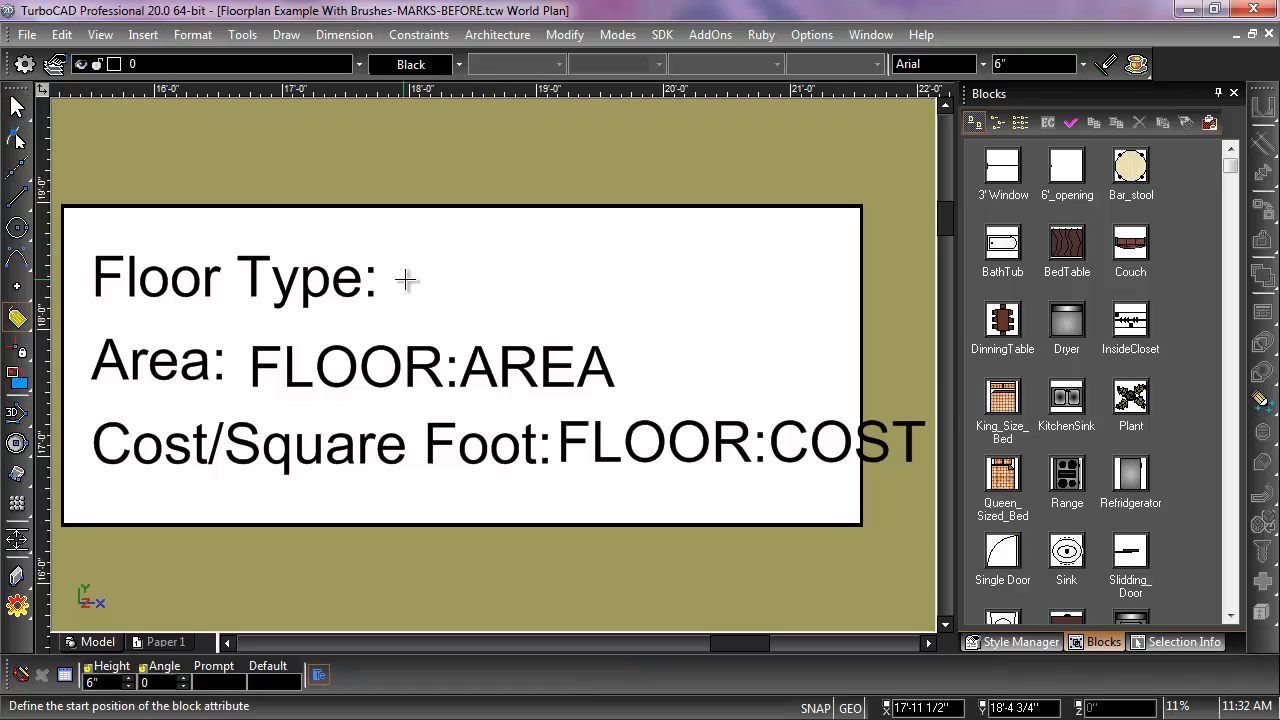
click(405, 248)
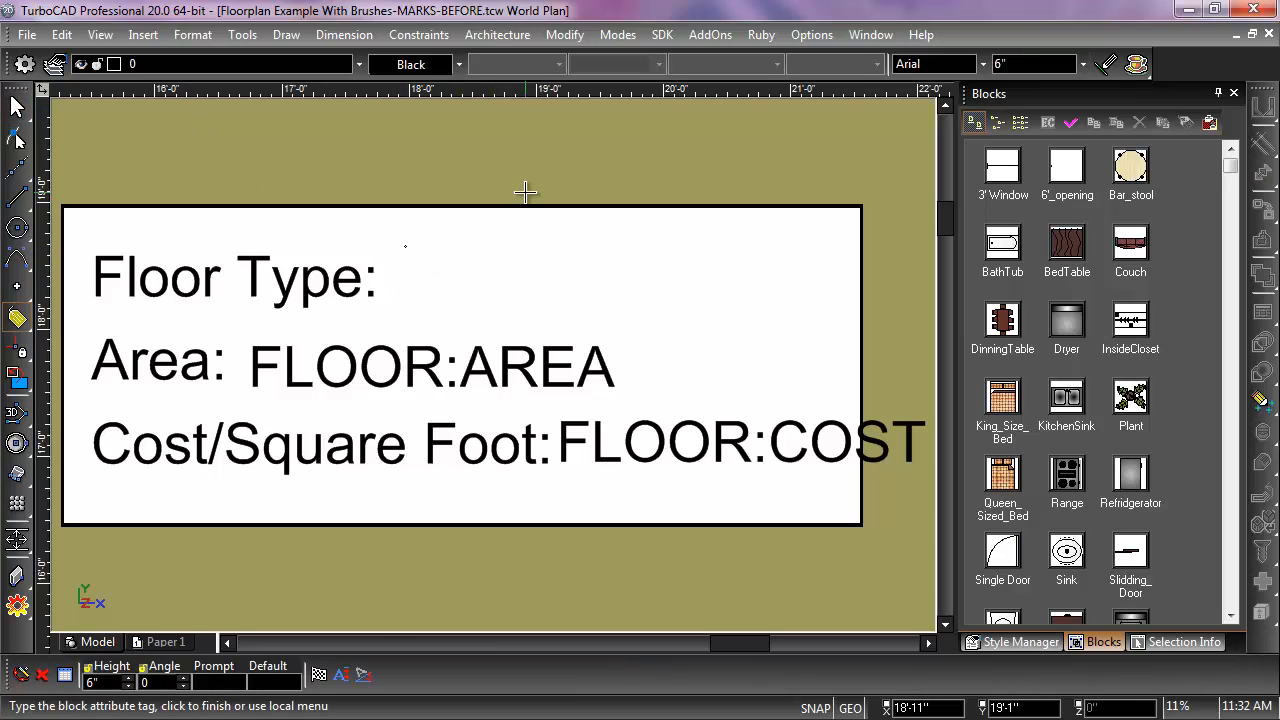
text(FLOOR)
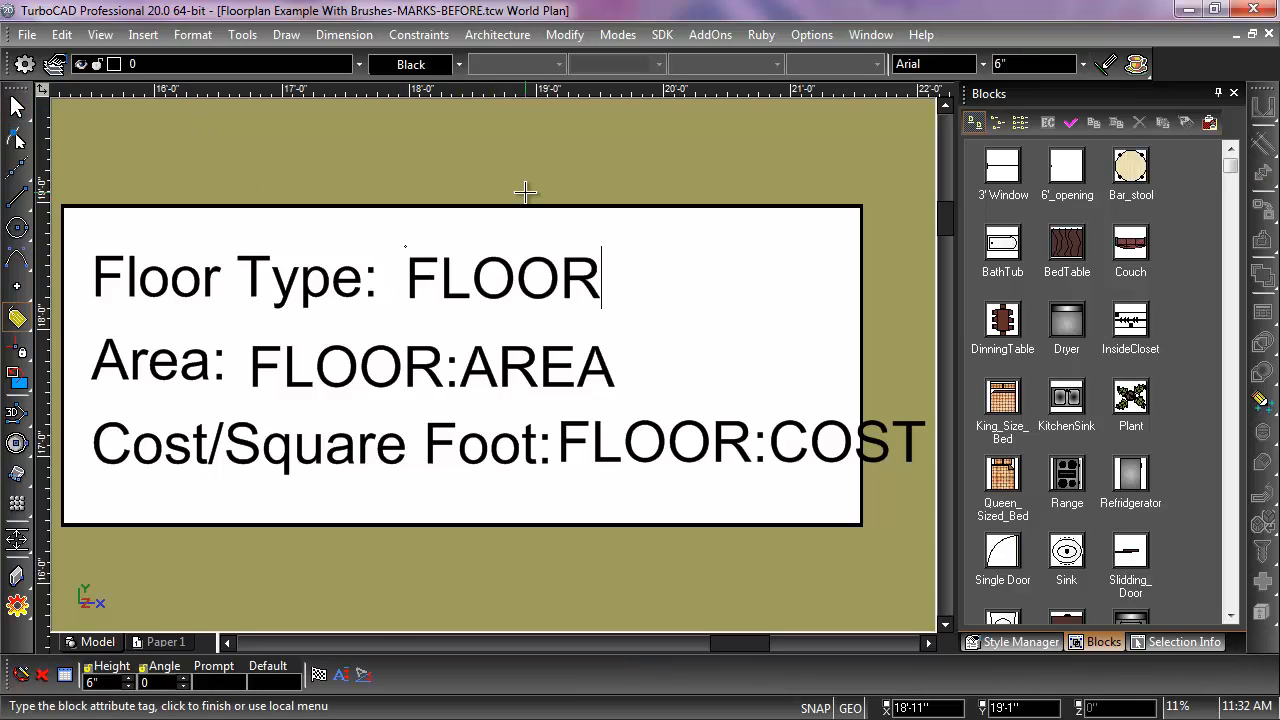
text(:FLOOR)
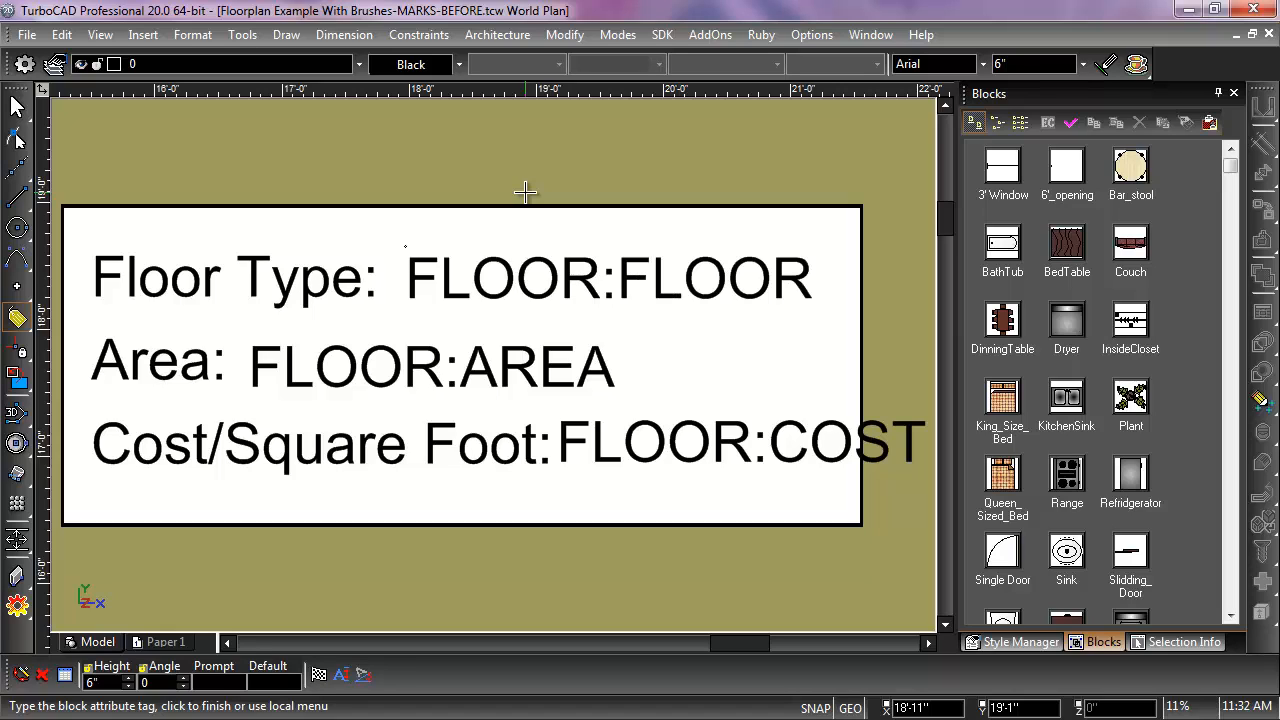
text( TYP)
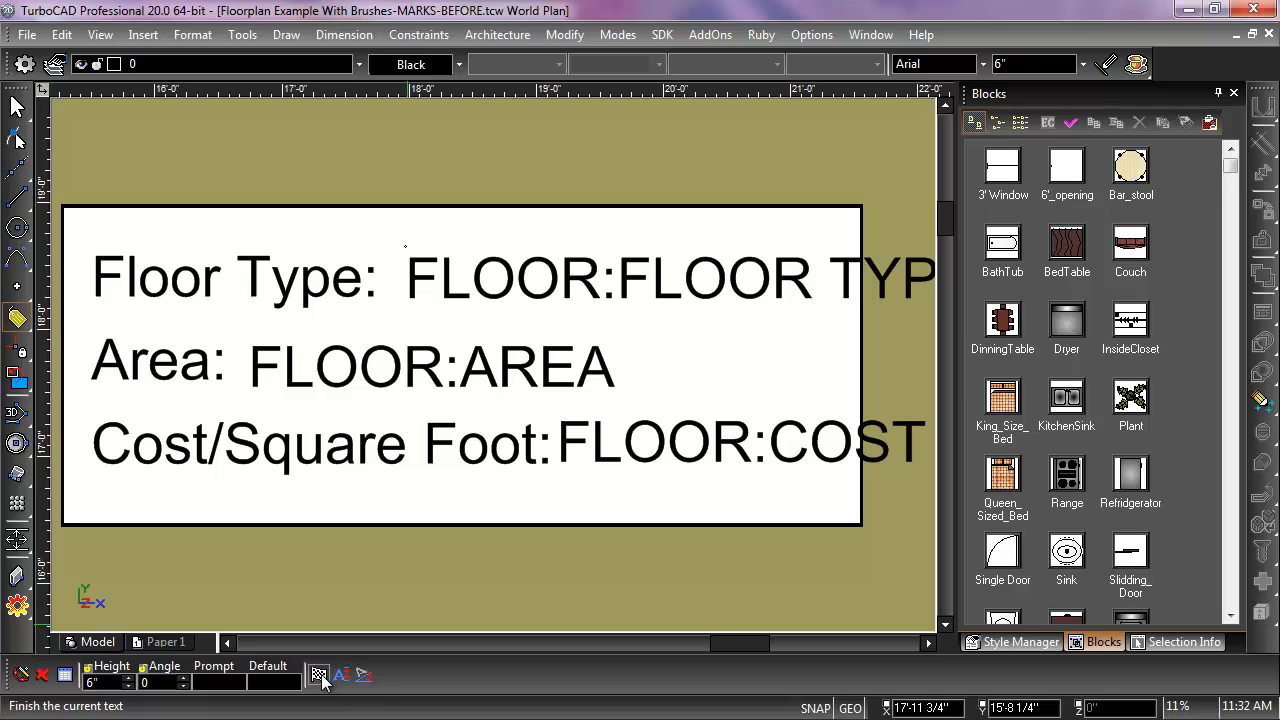
click(318, 676)
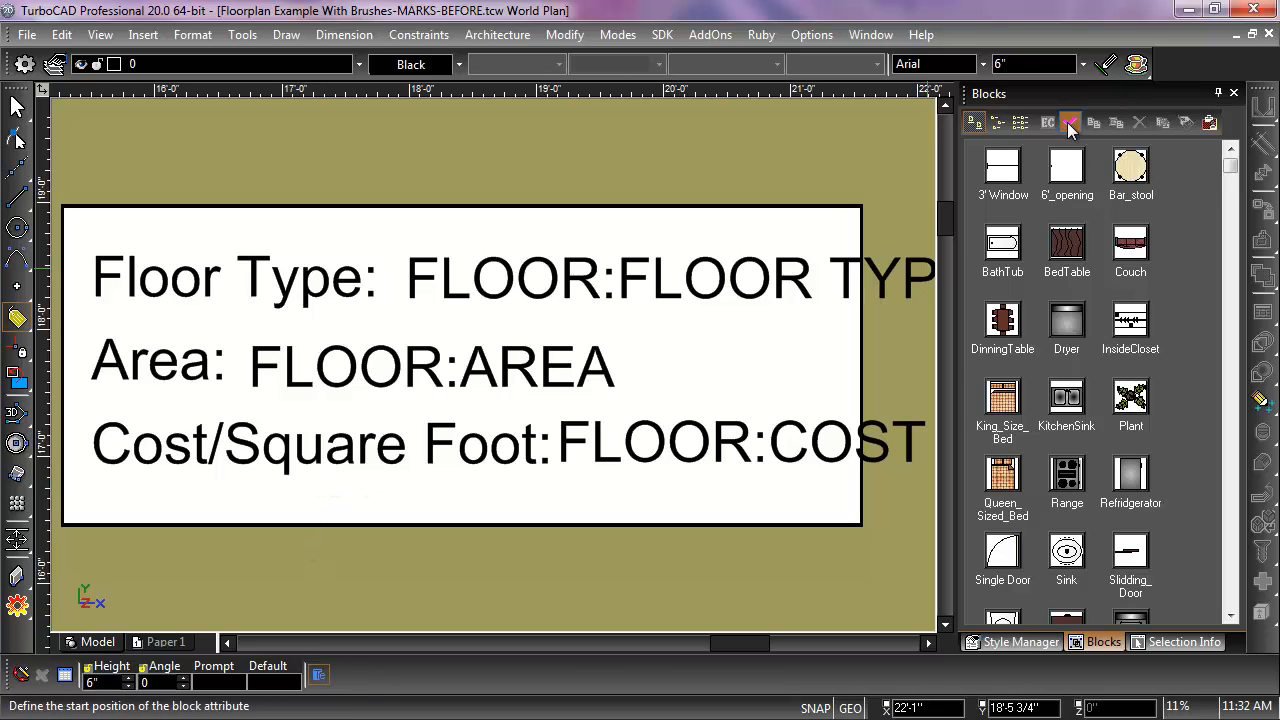
click(1069, 122)
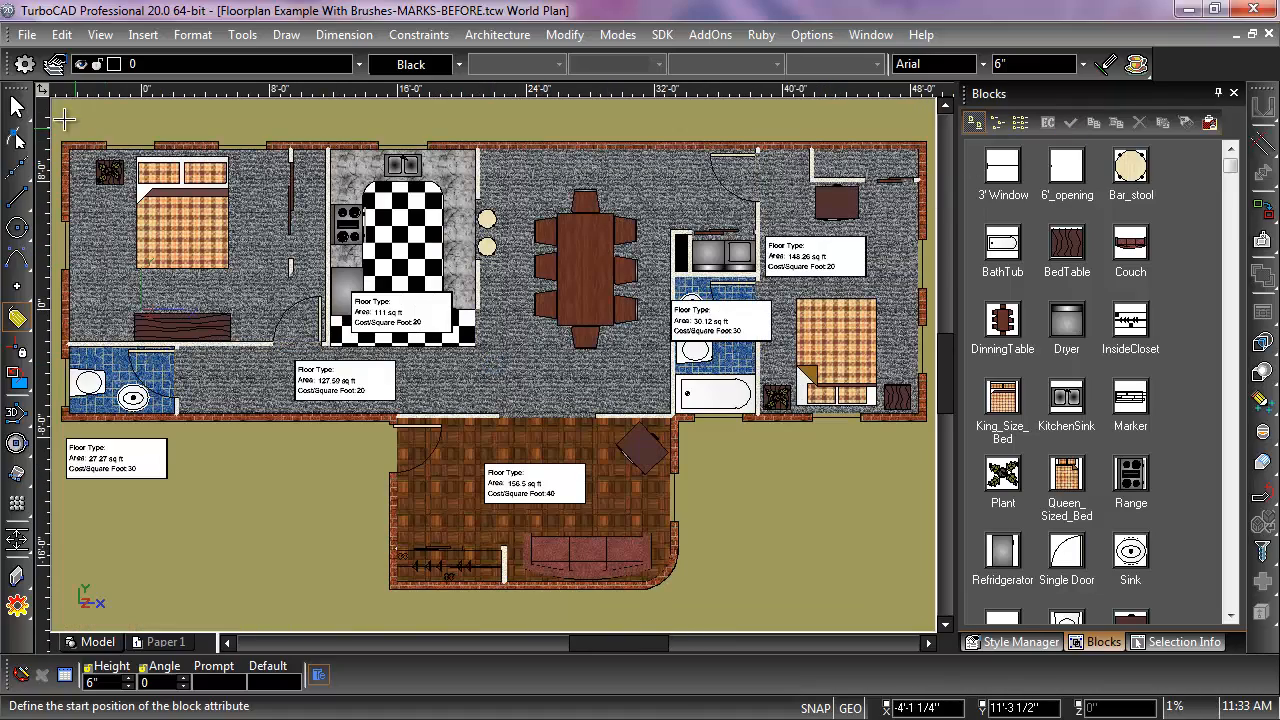
Step: Delete the existing entity mark in the bedroom next to the bathroom with the tub
click(16, 106)
click(827, 233)
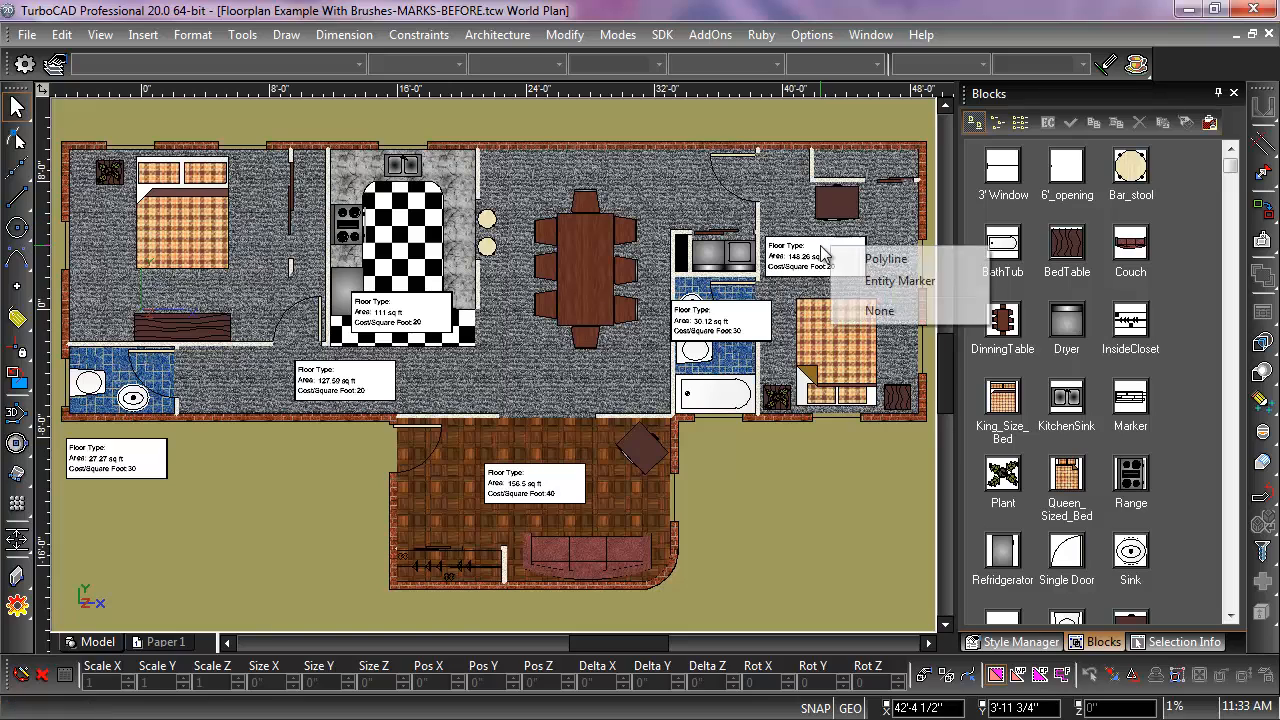
click(891, 285)
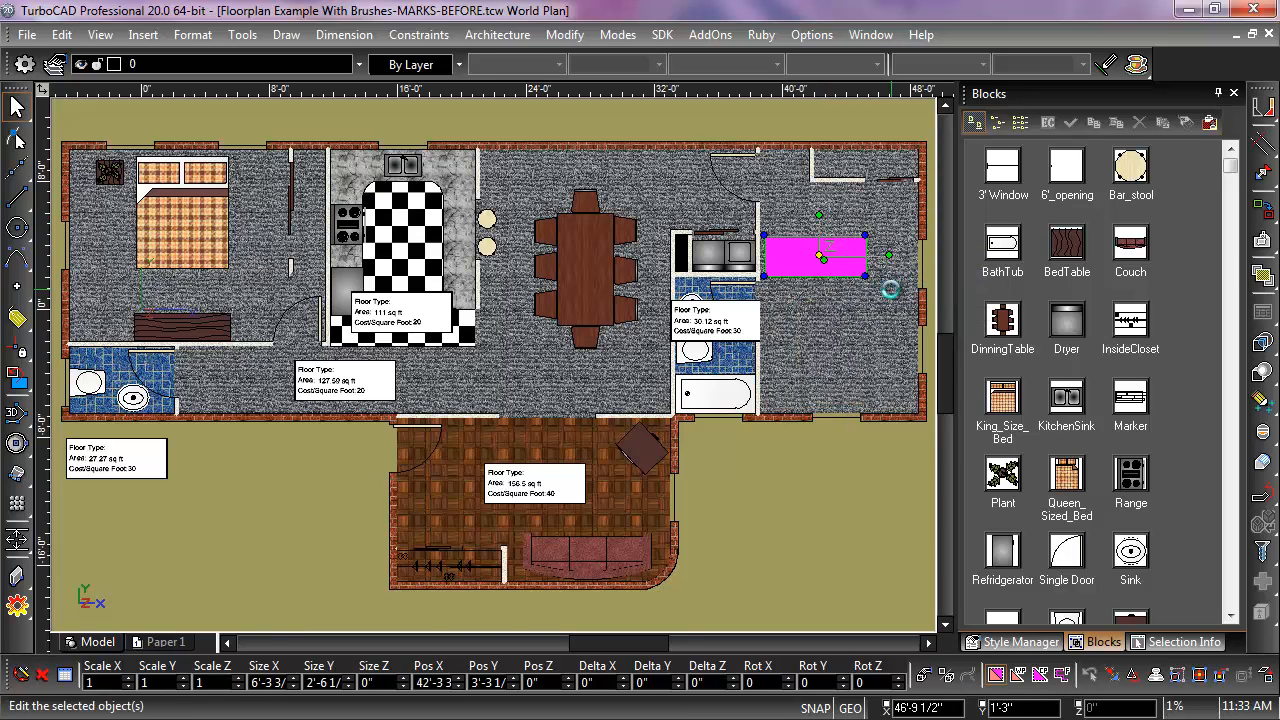
key(Escape)
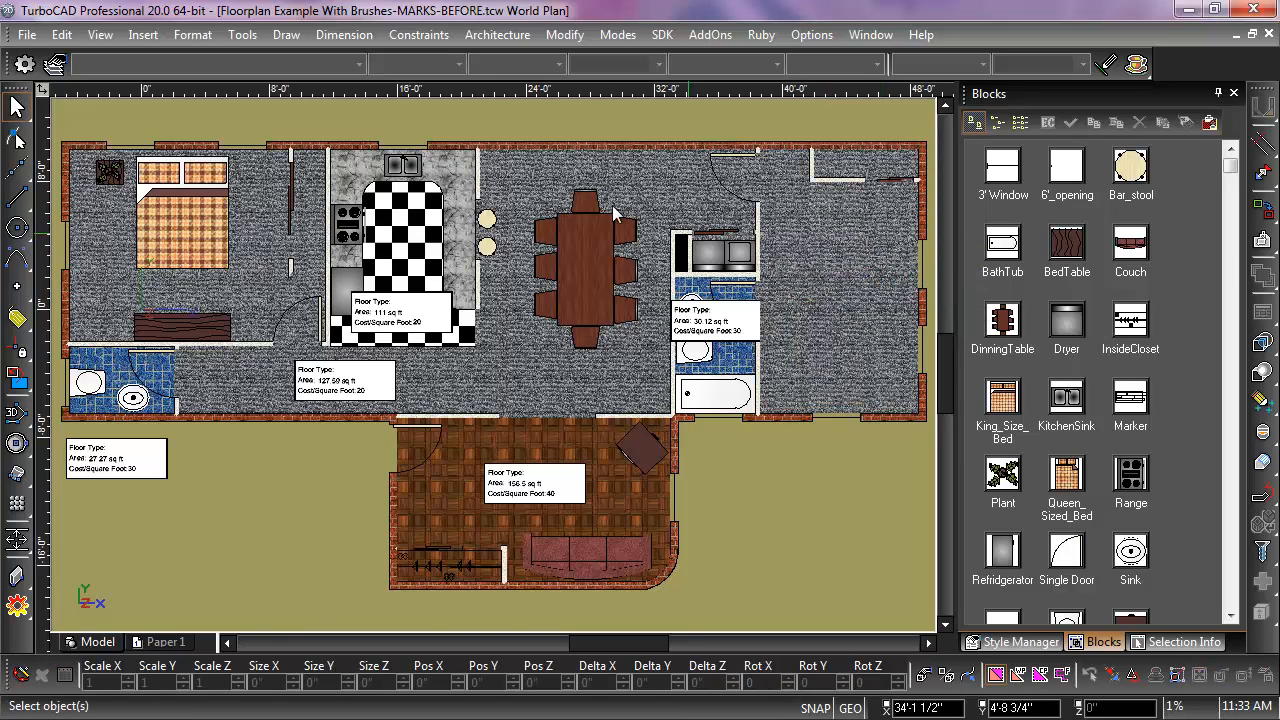
Step: Place a new entity mark for the bedroom's carpet polyline in the open floor area above the bed
click(143, 34)
click(188, 148)
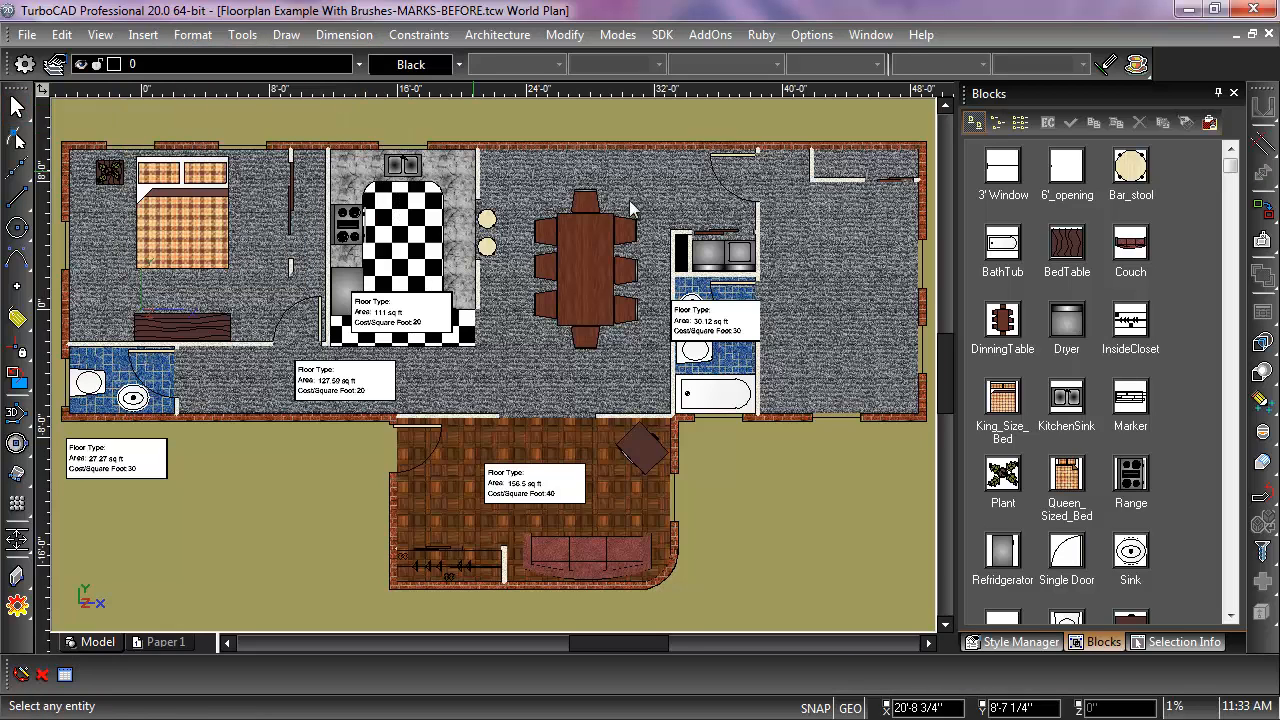
click(830, 236)
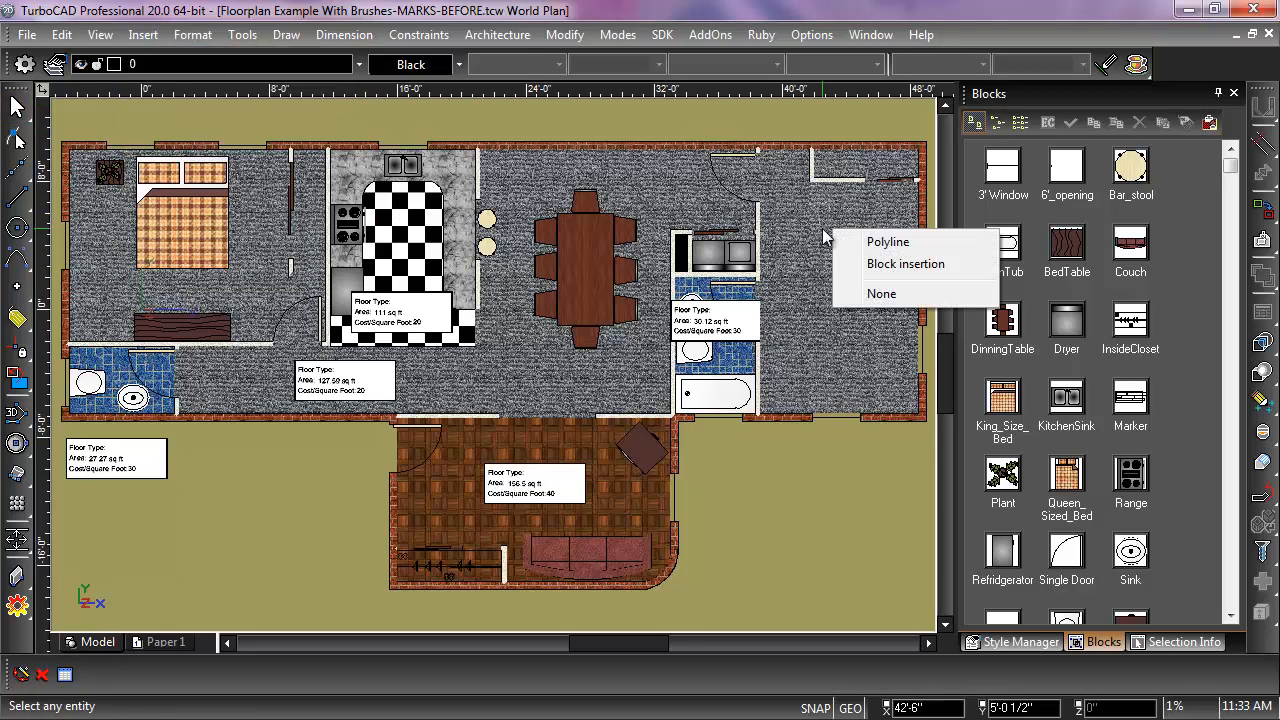
click(888, 243)
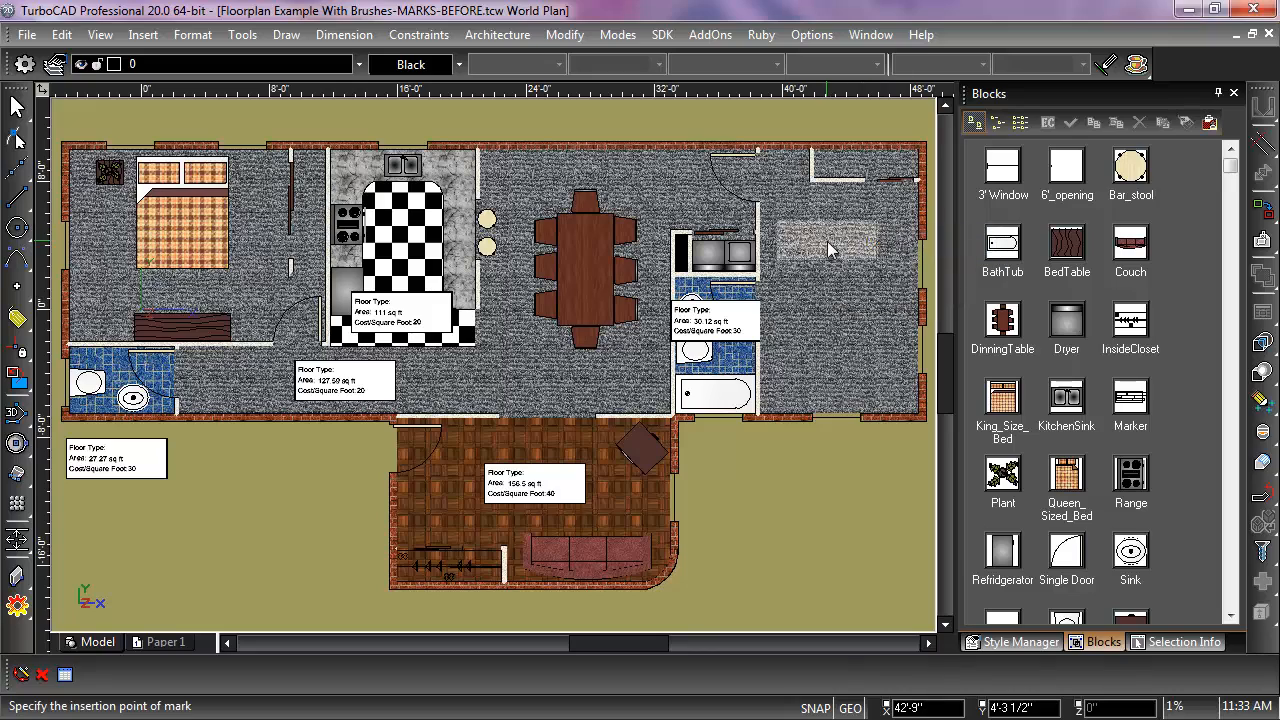
click(837, 260)
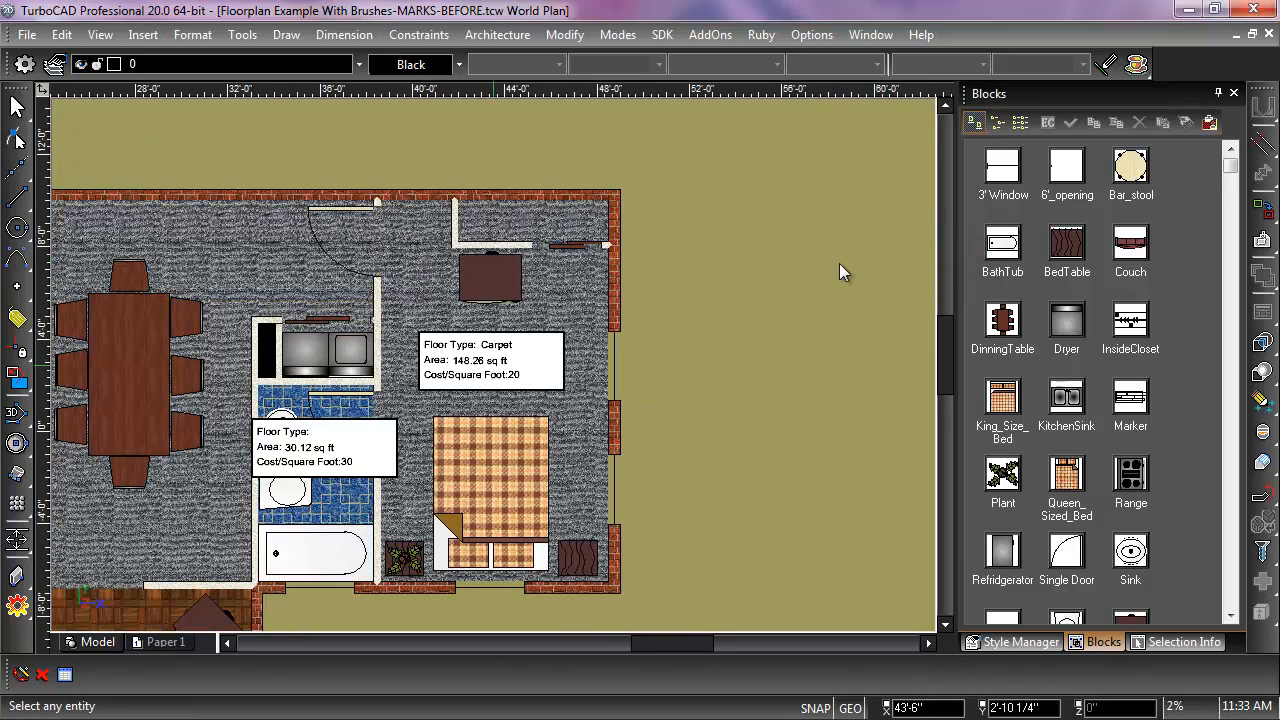
Step: Try to place a new entity mark for the floor of the bathroom with the tub, positioning it just below the existing mark
scroll(494, 385, down, 1)
click(412, 418)
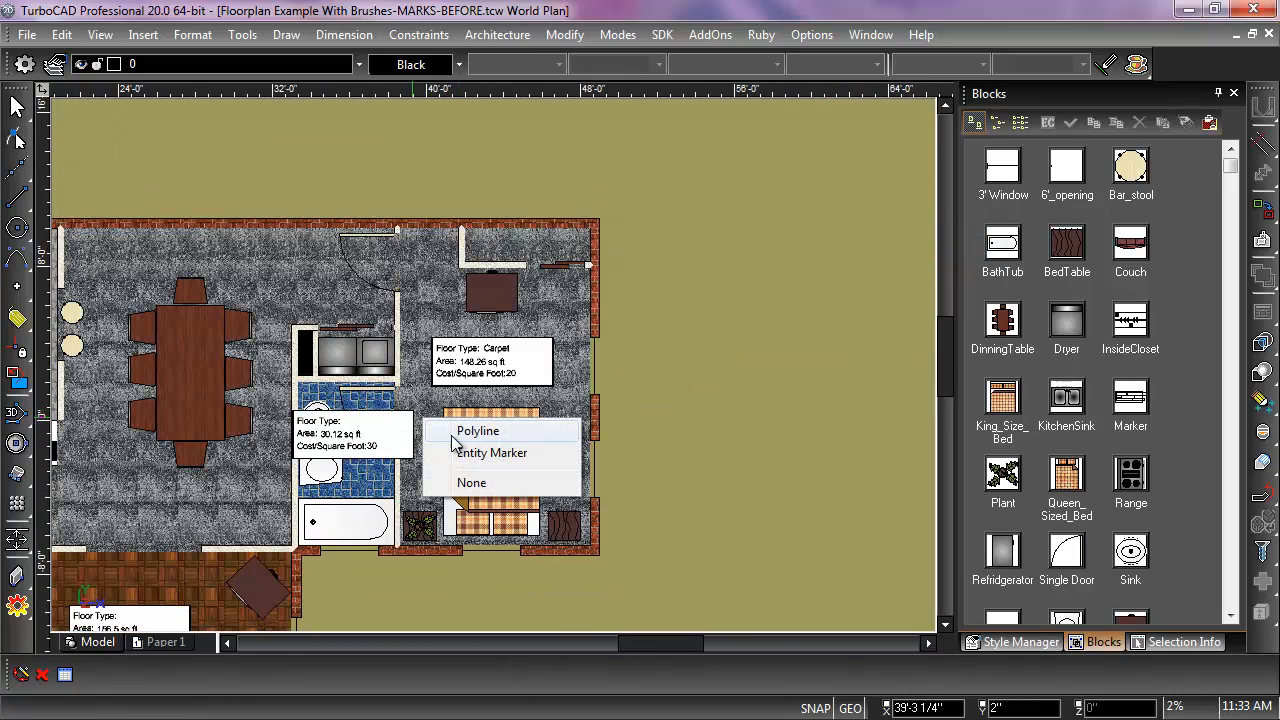
click(467, 454)
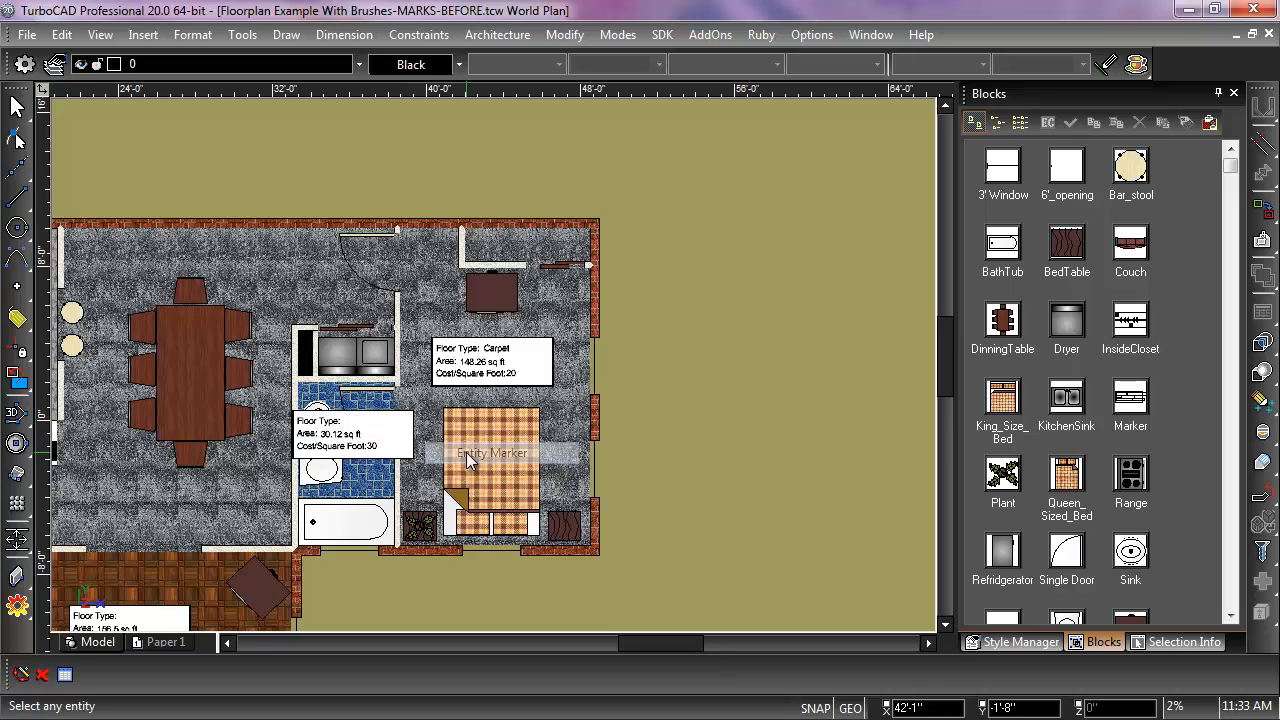
click(388, 446)
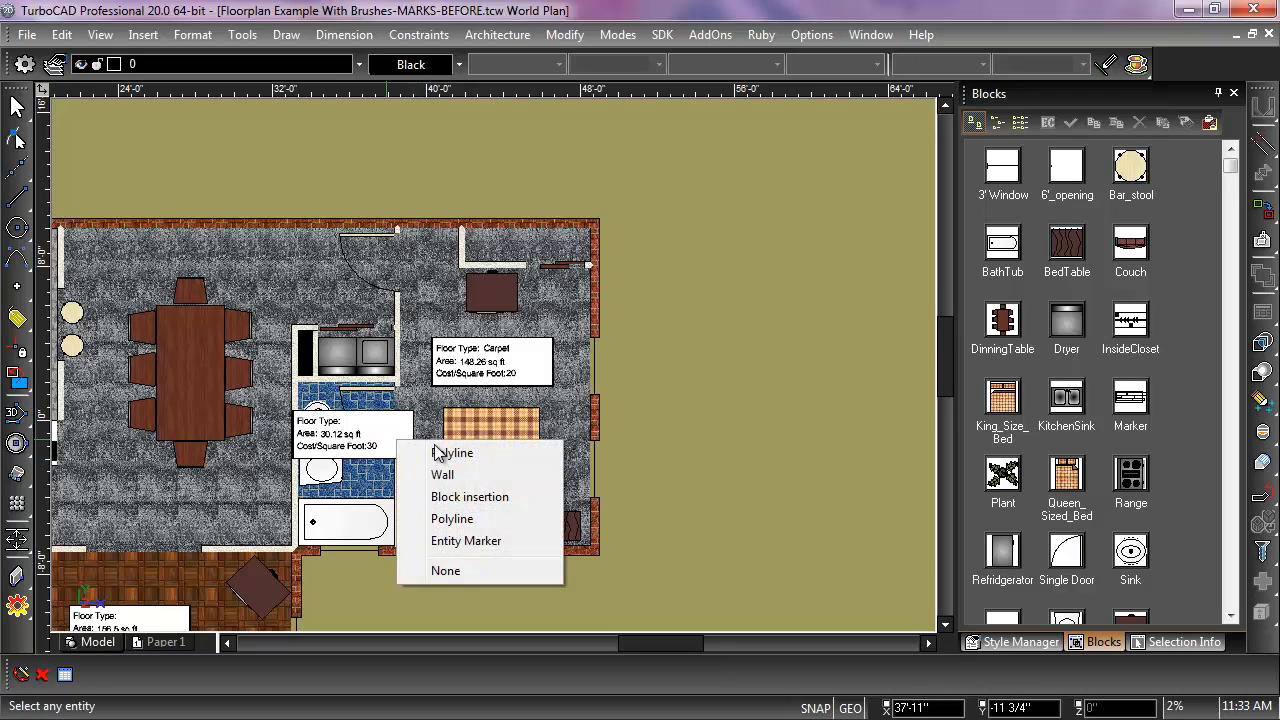
click(467, 508)
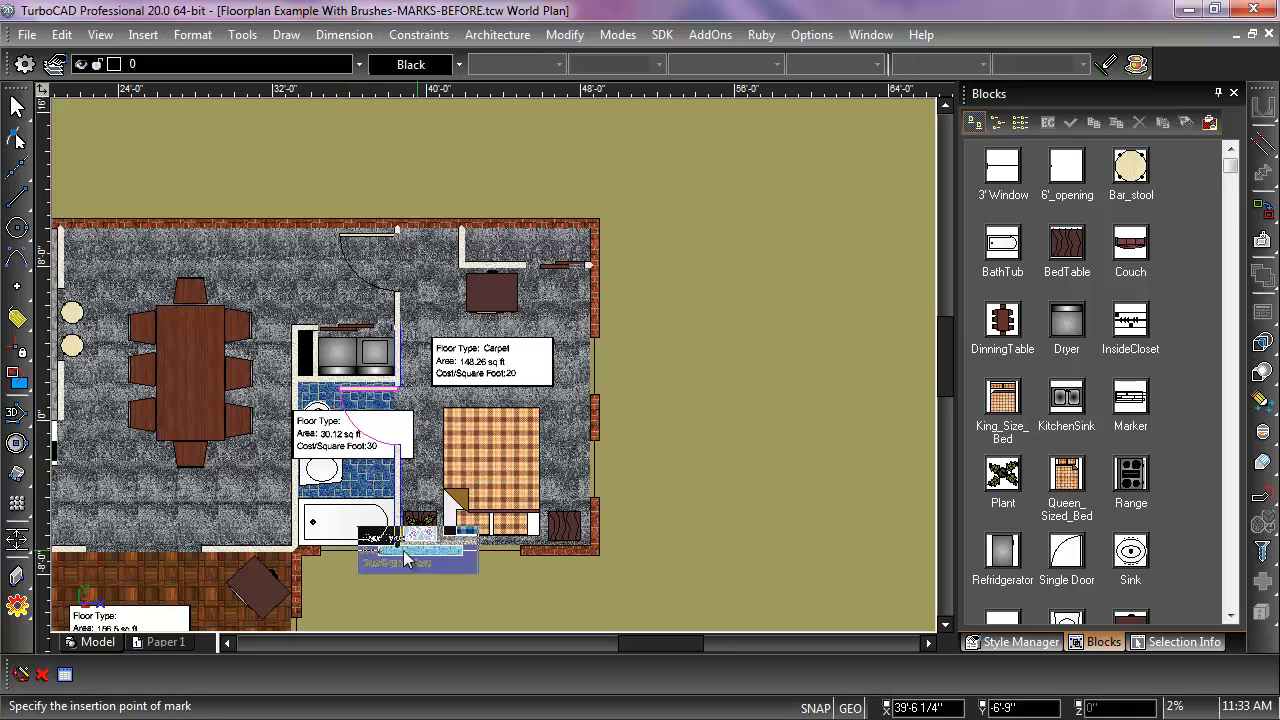
click(337, 493)
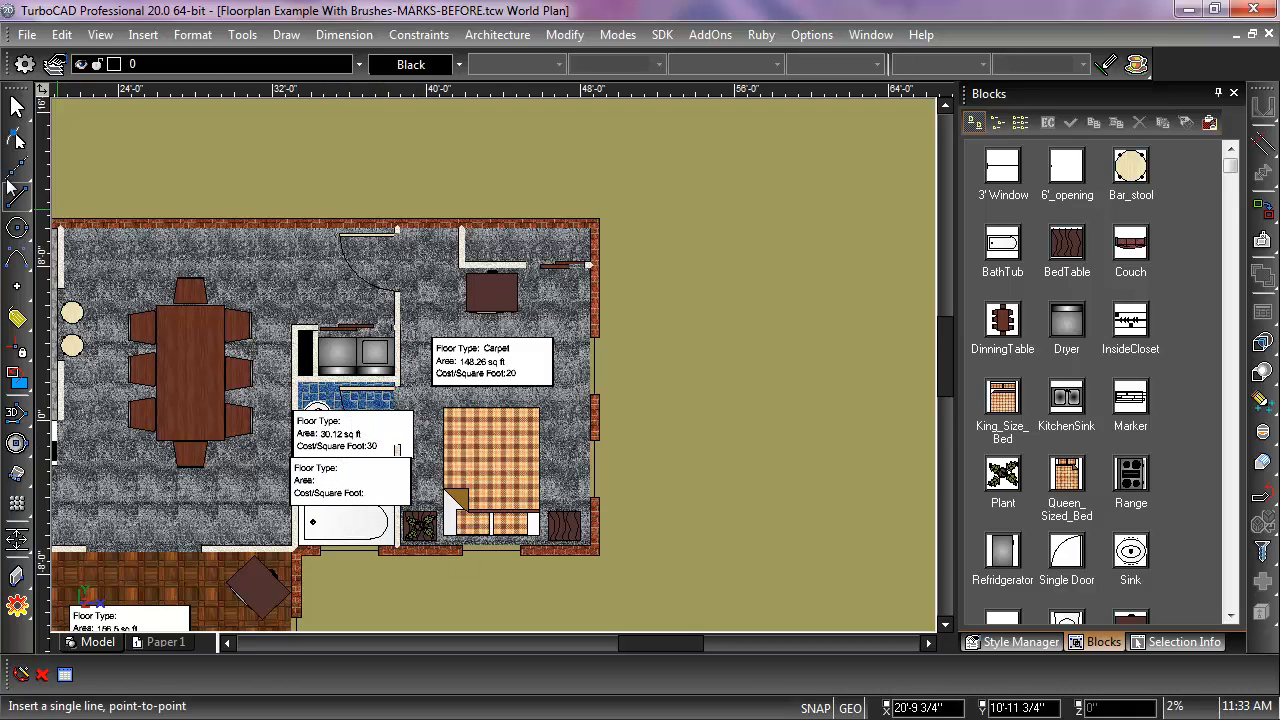
click(16, 106)
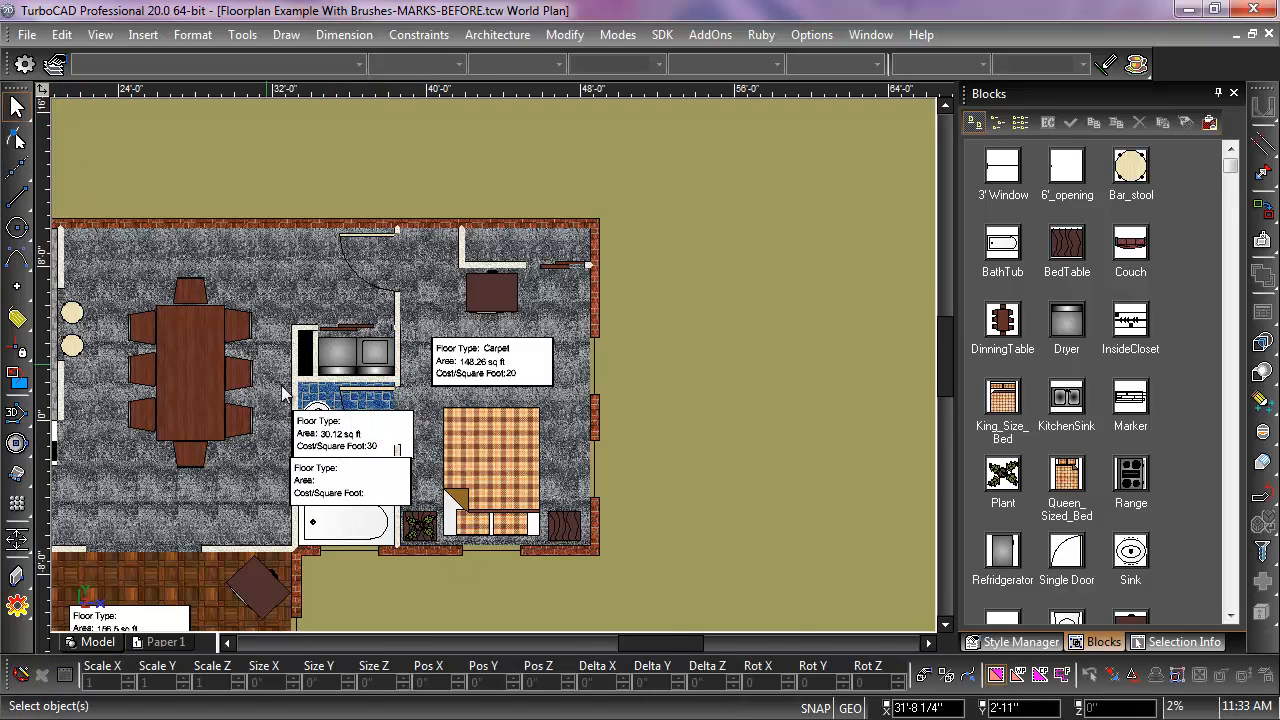
click(328, 421)
click(398, 458)
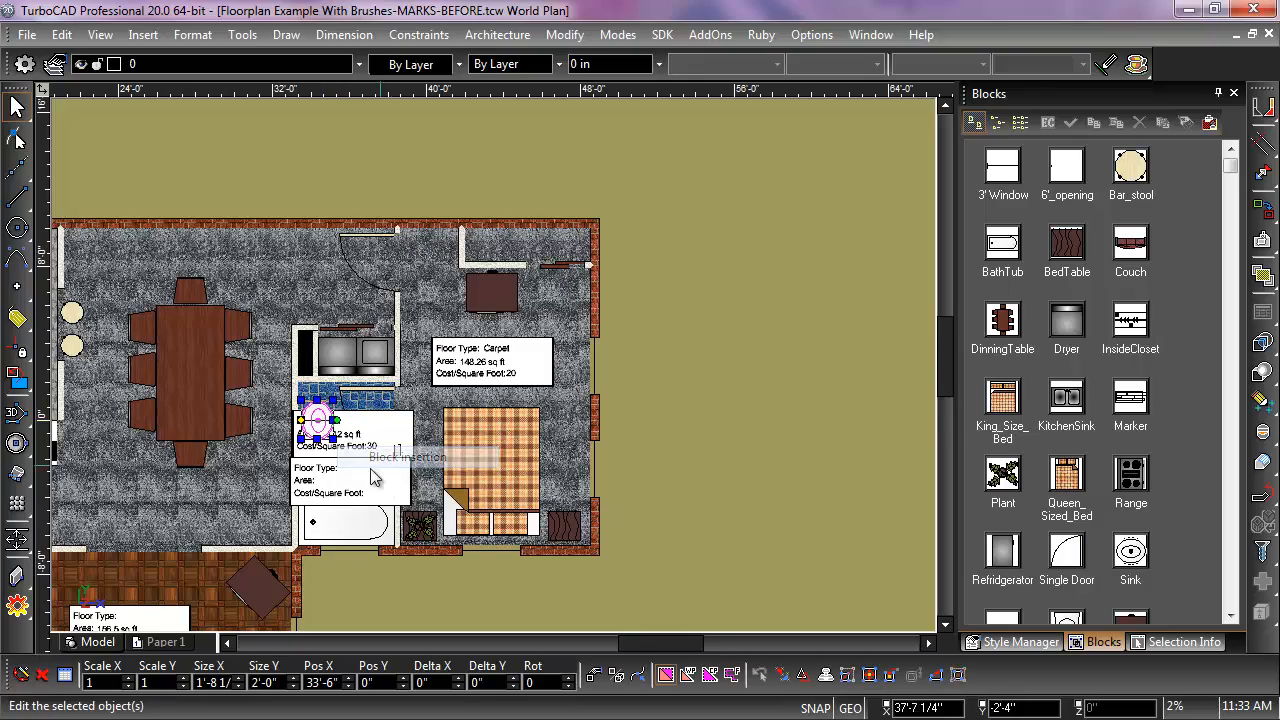
Step: Place a new entity mark for the wood floor of the room with the couch, directly over its existing mark
scroll(353, 526, down, 2)
scroll(439, 399, up, 4)
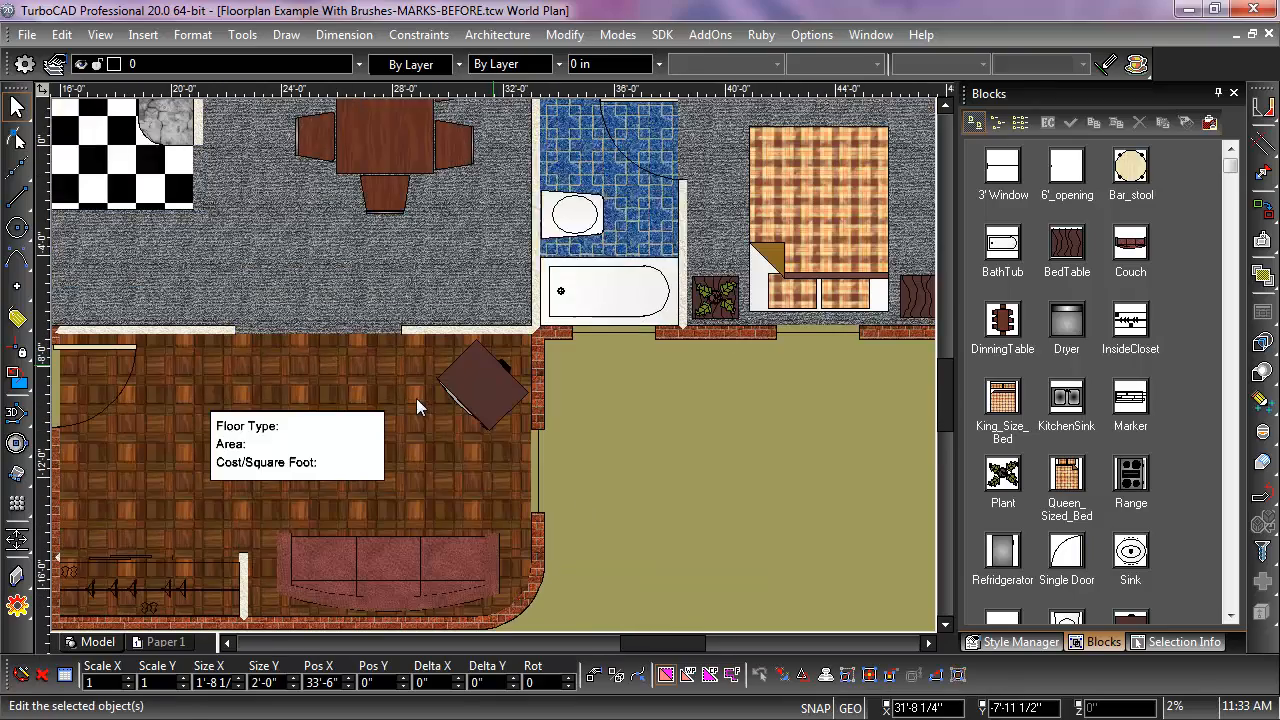
click(152, 36)
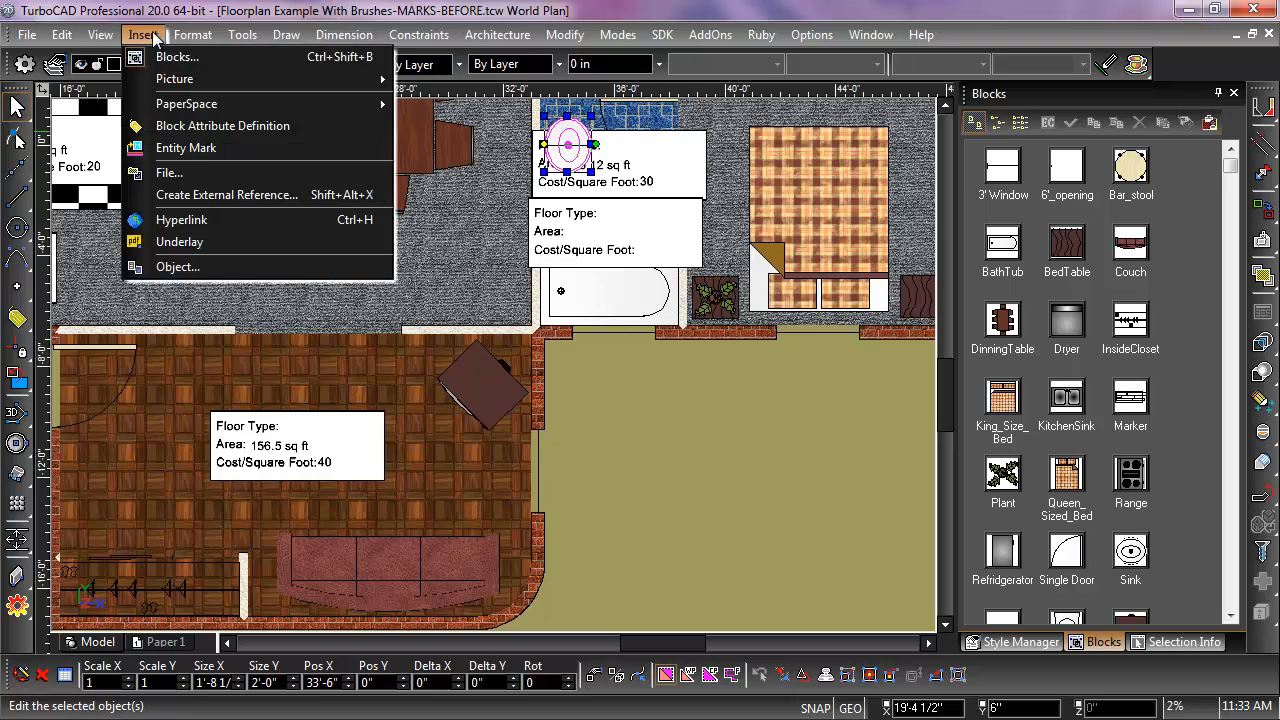
click(185, 147)
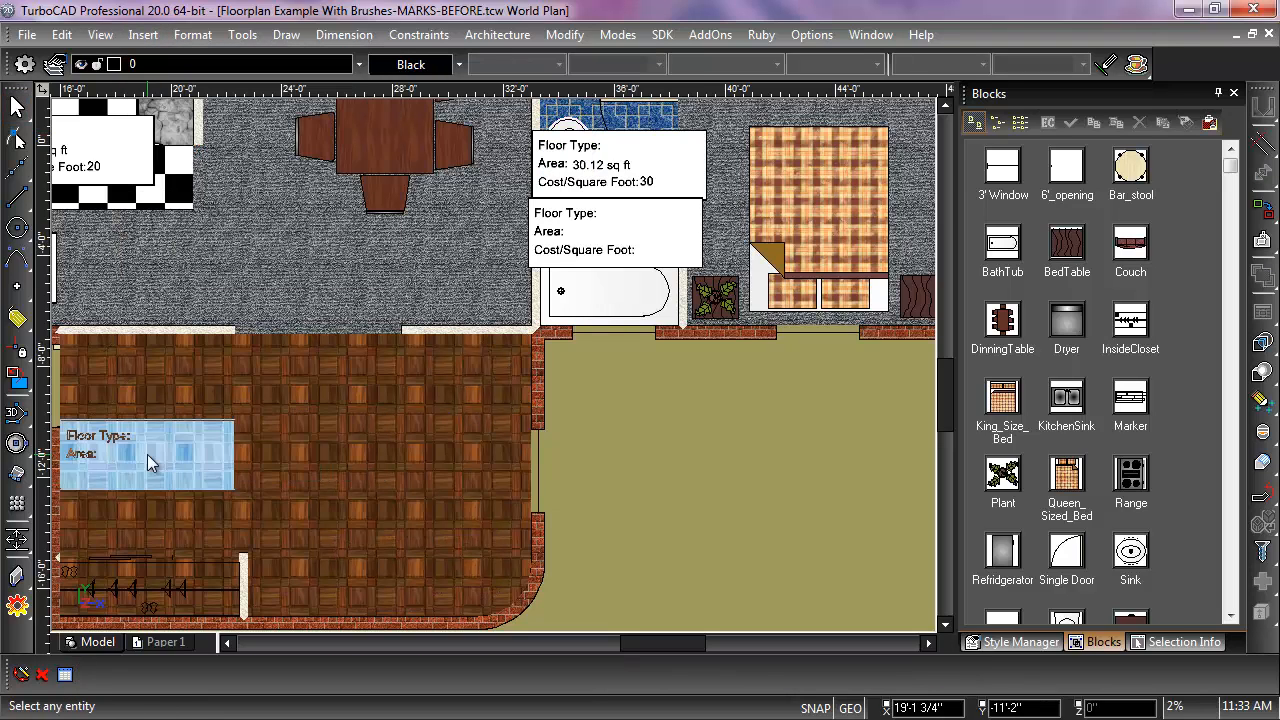
click(147, 454)
click(298, 452)
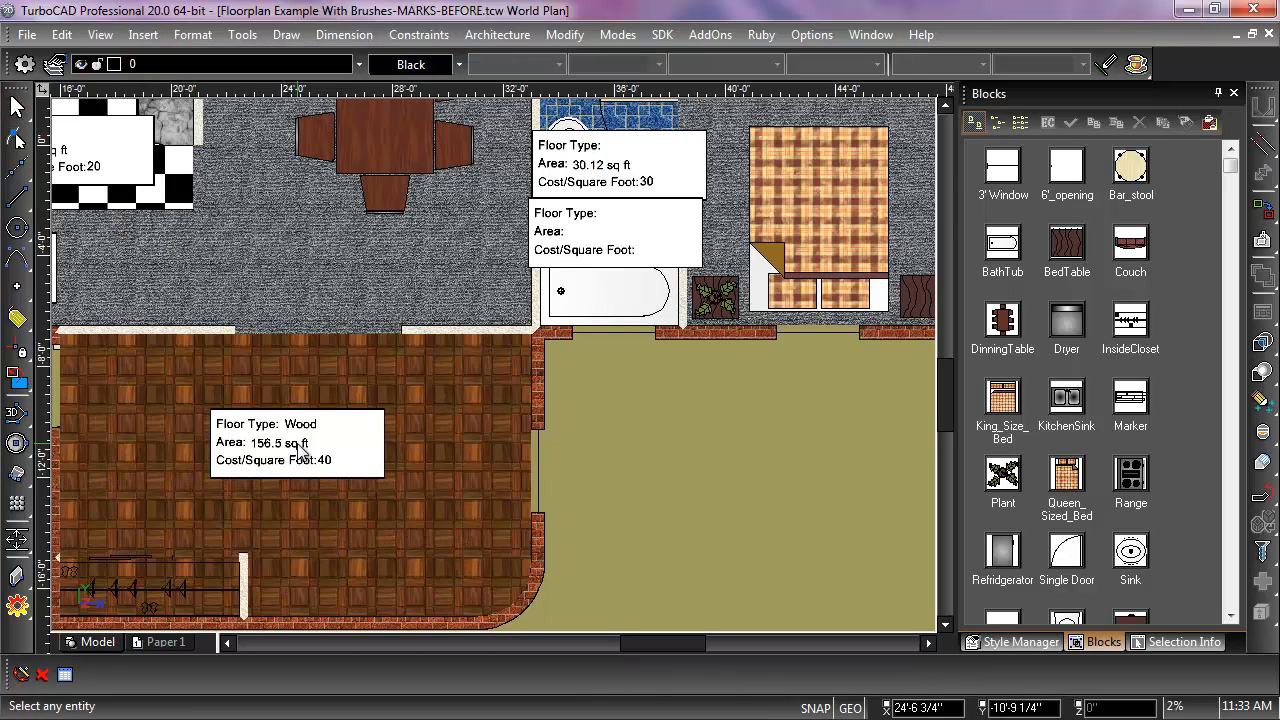
scroll(305, 452, up, 2)
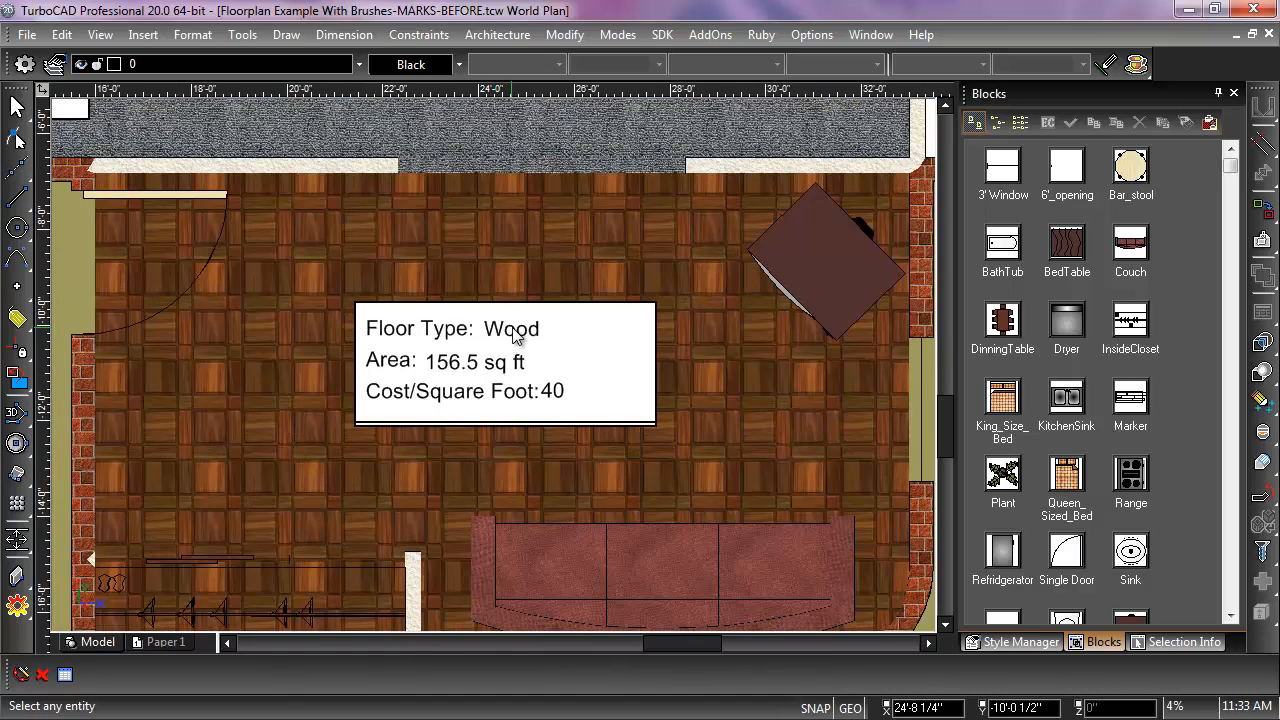